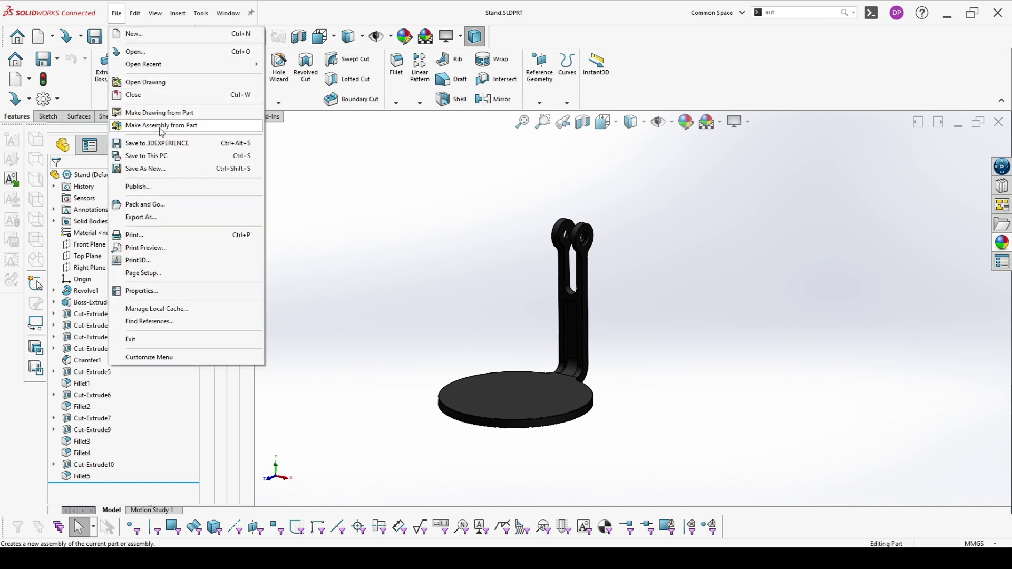
Create a new assembly from the Stand part and save it to this PC as HyperX.SLDASM
{"action": "left_click", "coordinate": [162, 130]}
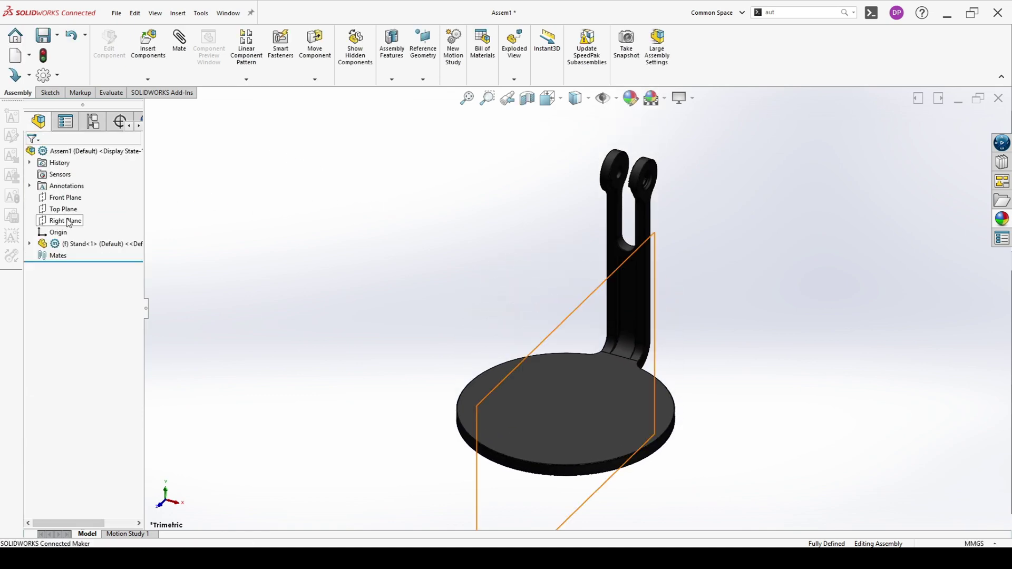
{"action": "scroll", "coordinate": [756, 367], "scroll_direction": "up", "scroll_amount": 2}
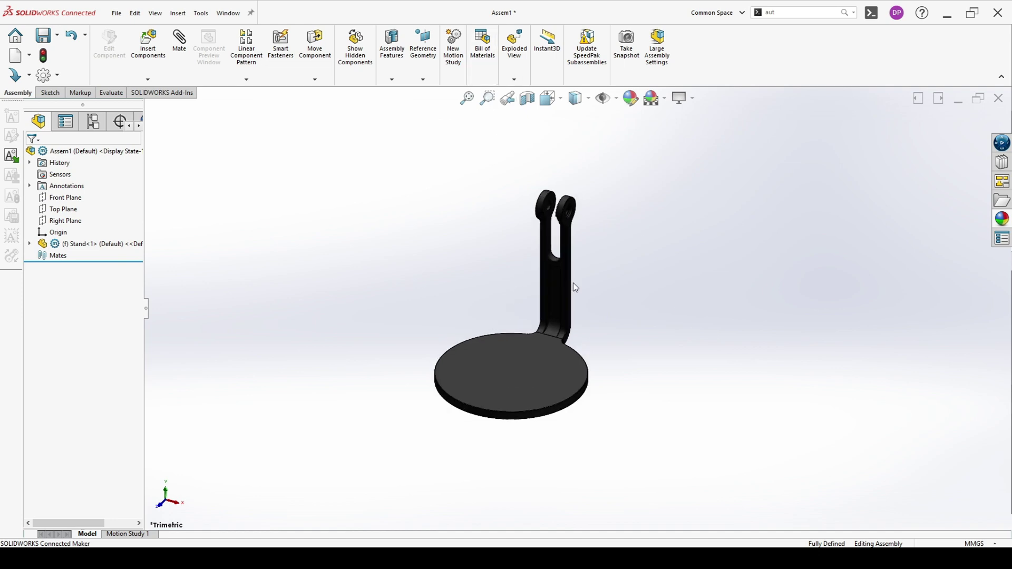
{"action": "left_click", "coordinate": [116, 13]}
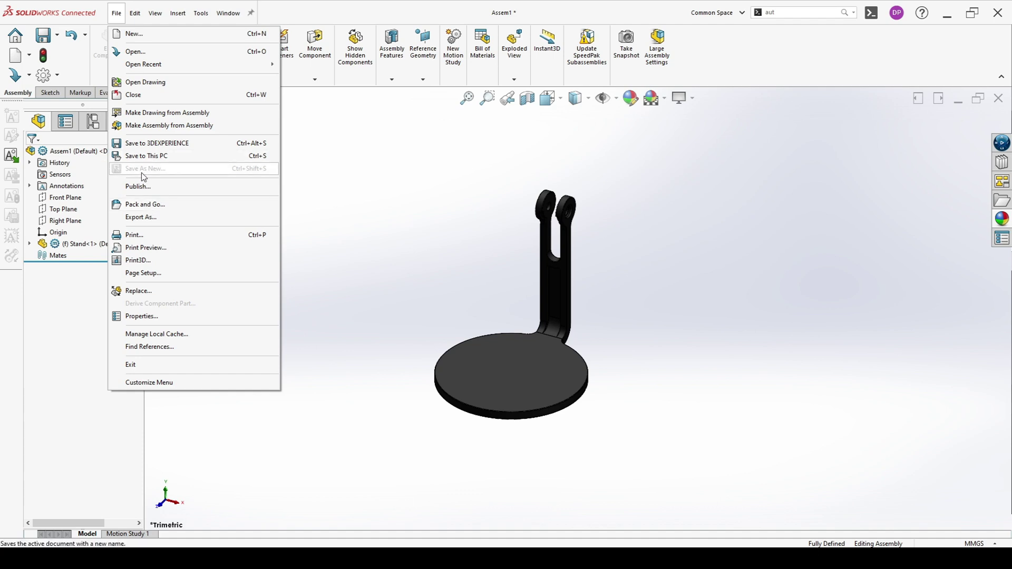
{"action": "left_click", "coordinate": [146, 157]}
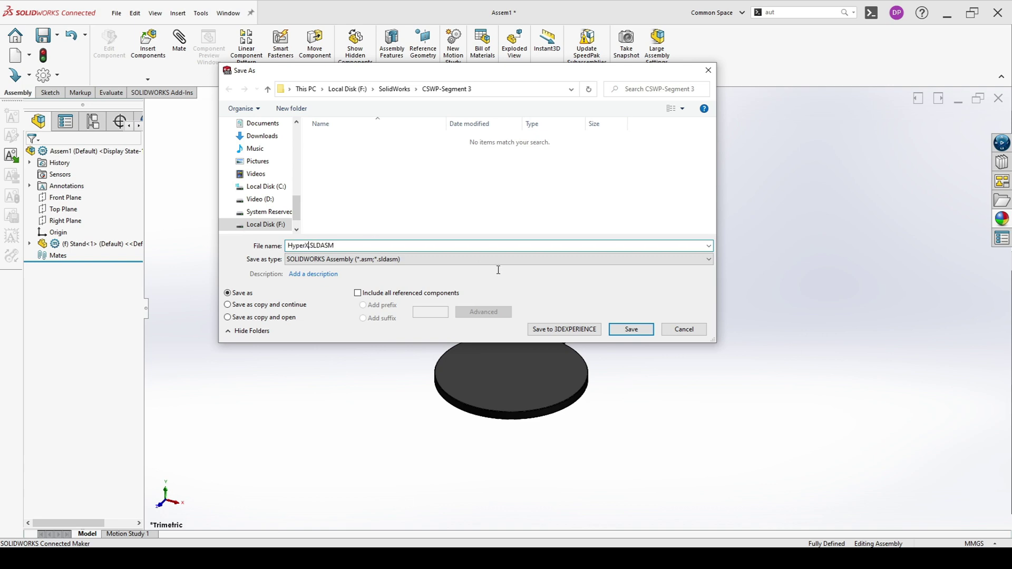
{"action": "left_click", "coordinate": [632, 329]}
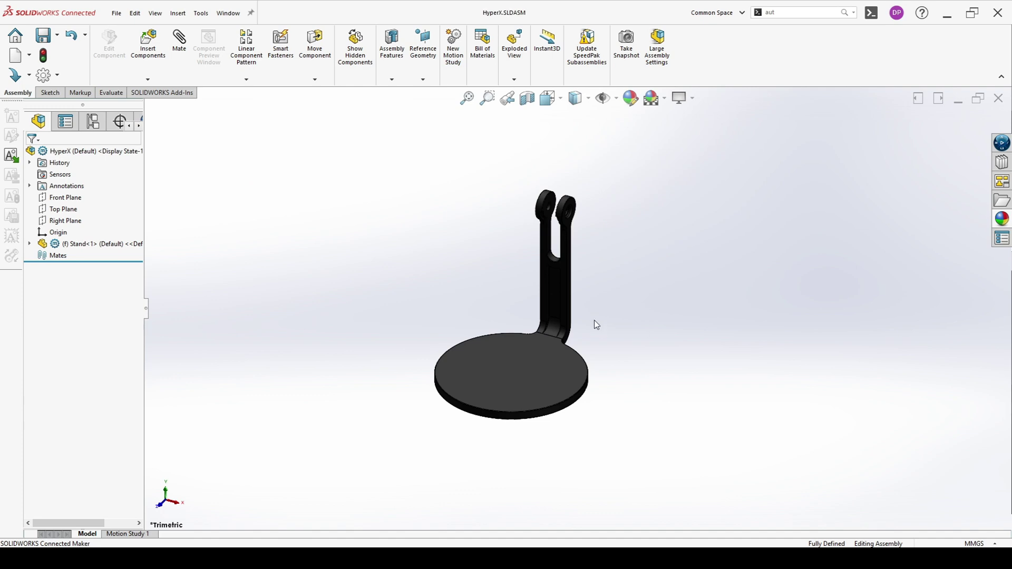
Insert the HyperX.SLDPRT microphone part into the assembly and place it beside the stand
{"action": "left_click", "coordinate": [151, 79]}
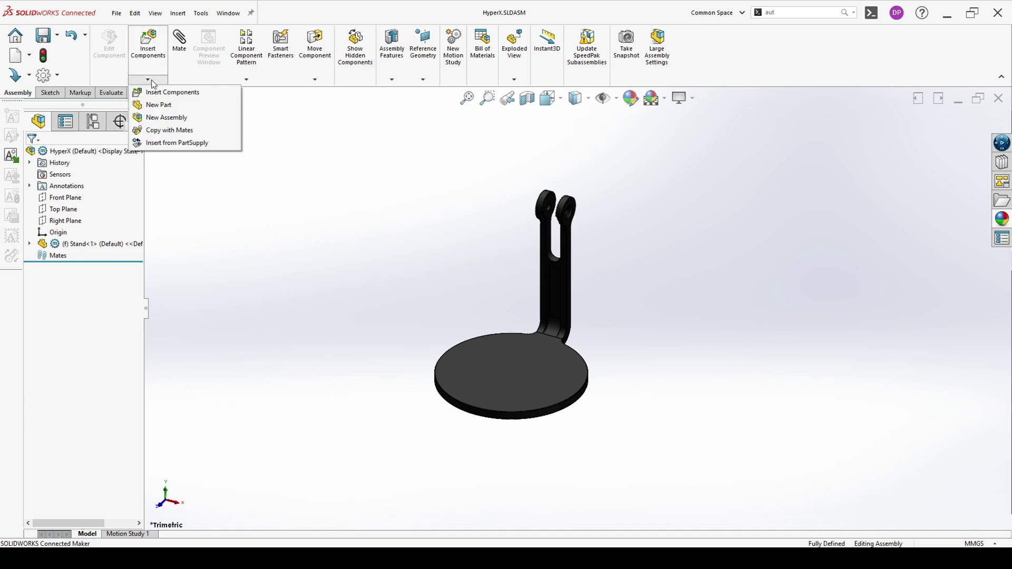
{"action": "left_click", "coordinate": [157, 92]}
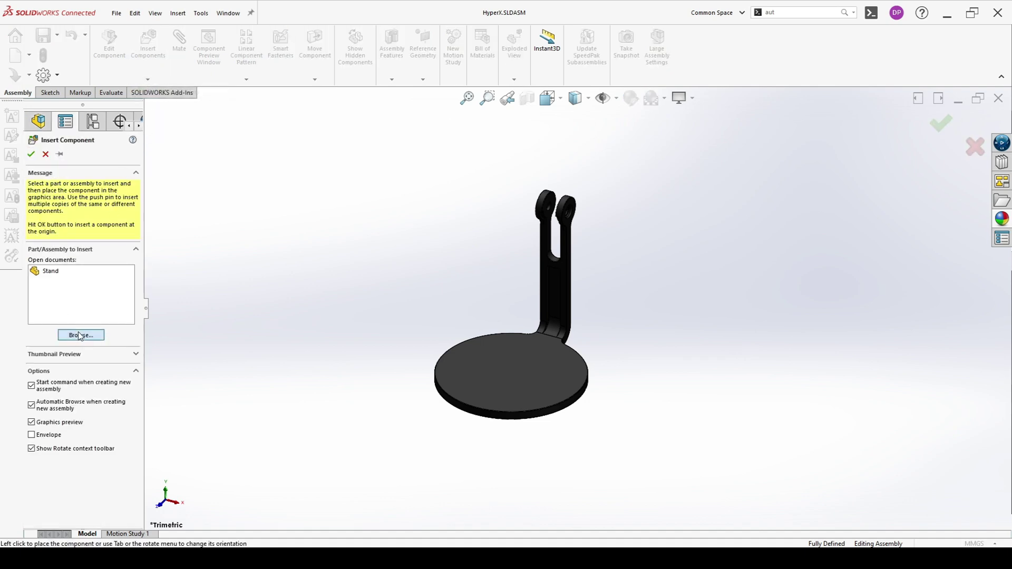
{"action": "left_click", "coordinate": [80, 336]}
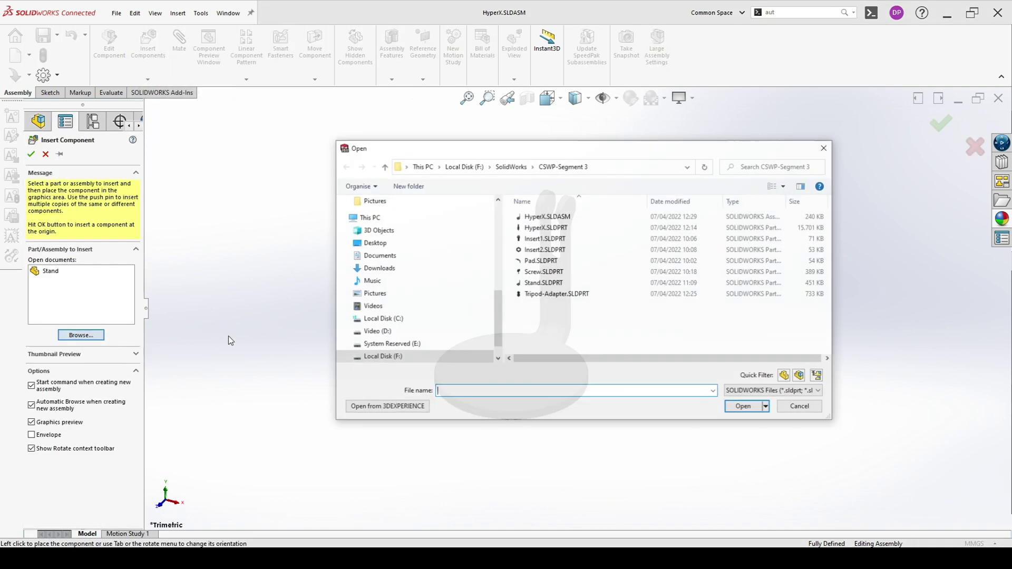
{"action": "left_click", "coordinate": [559, 231]}
{"action": "left_click", "coordinate": [743, 406]}
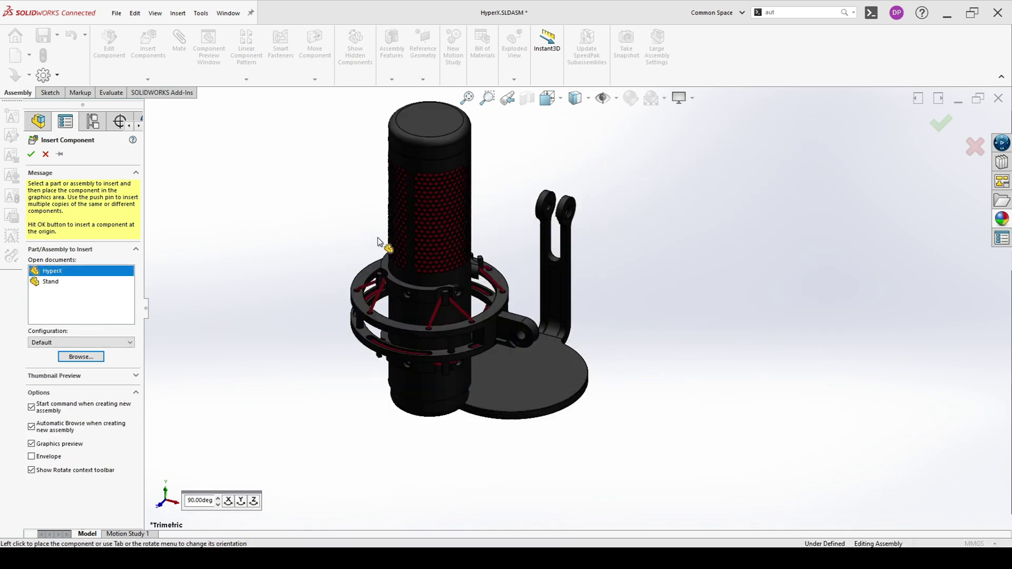
{"action": "left_click", "coordinate": [352, 241]}
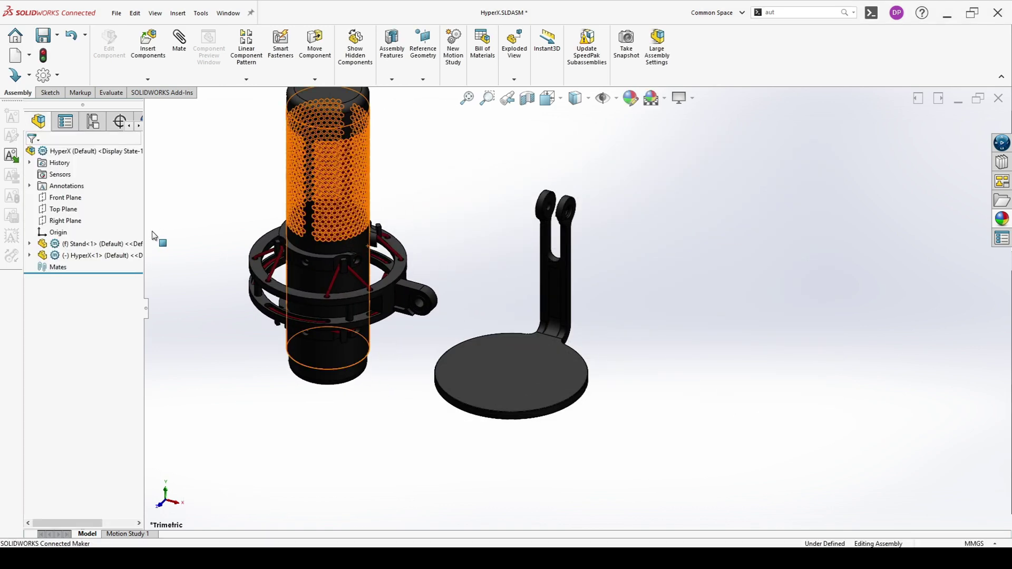
Insert the Insert1.SLDPRT part and place it between the microphone and the stand's round base
{"action": "left_click", "coordinate": [148, 47]}
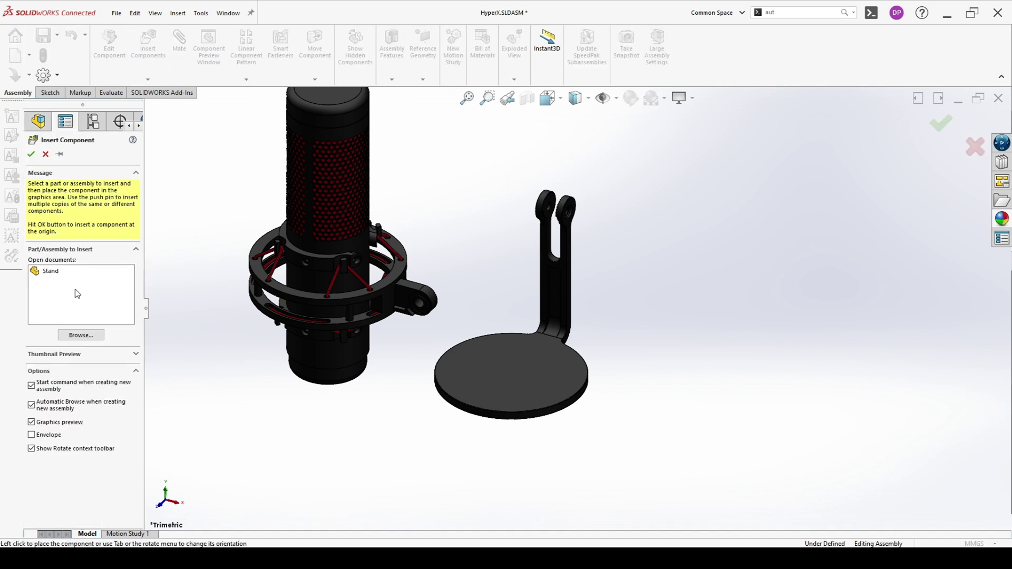
{"action": "left_click", "coordinate": [81, 335]}
{"action": "left_click", "coordinate": [545, 239]}
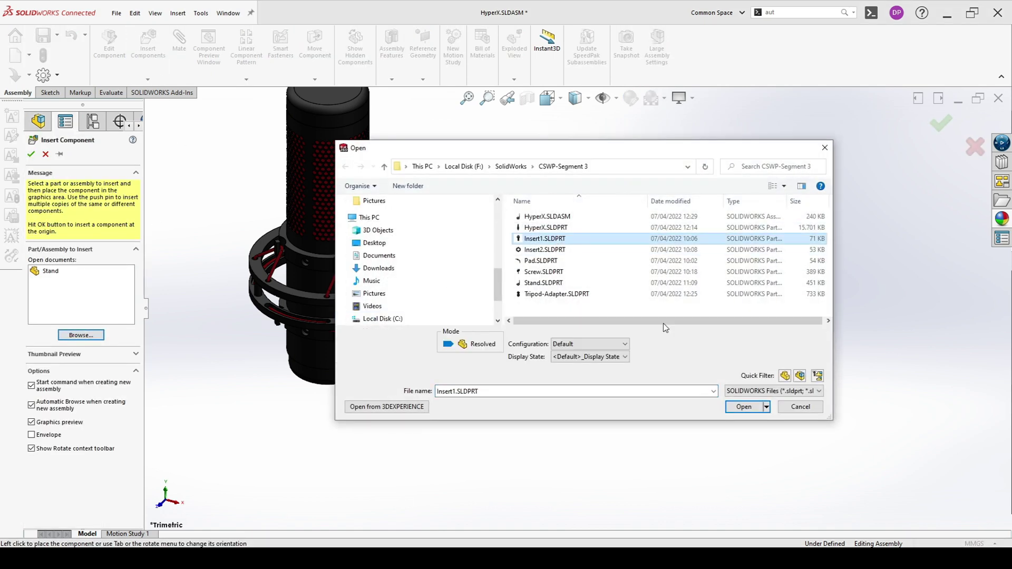
{"action": "left_click", "coordinate": [742, 407]}
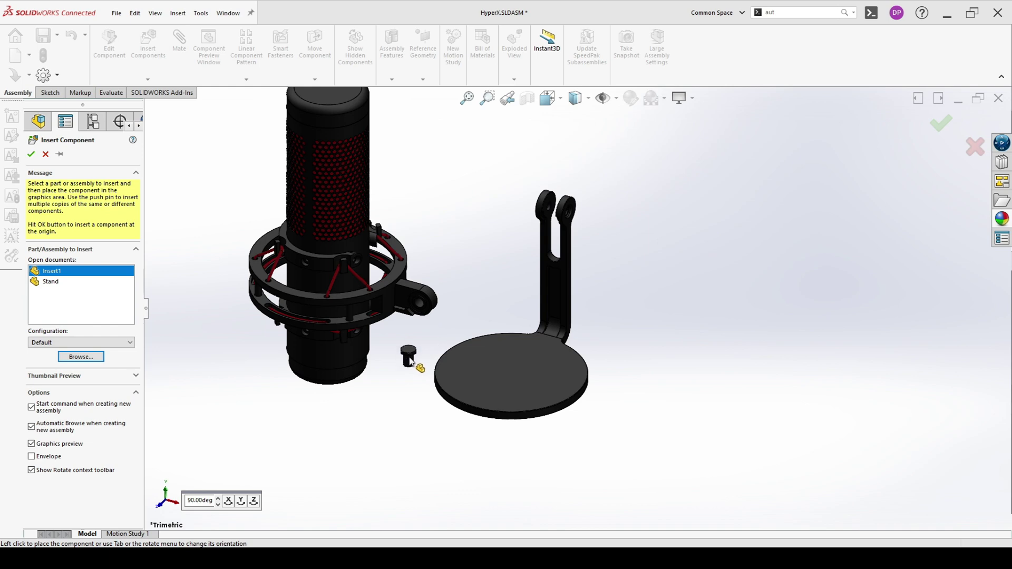
{"action": "left_click", "coordinate": [331, 340]}
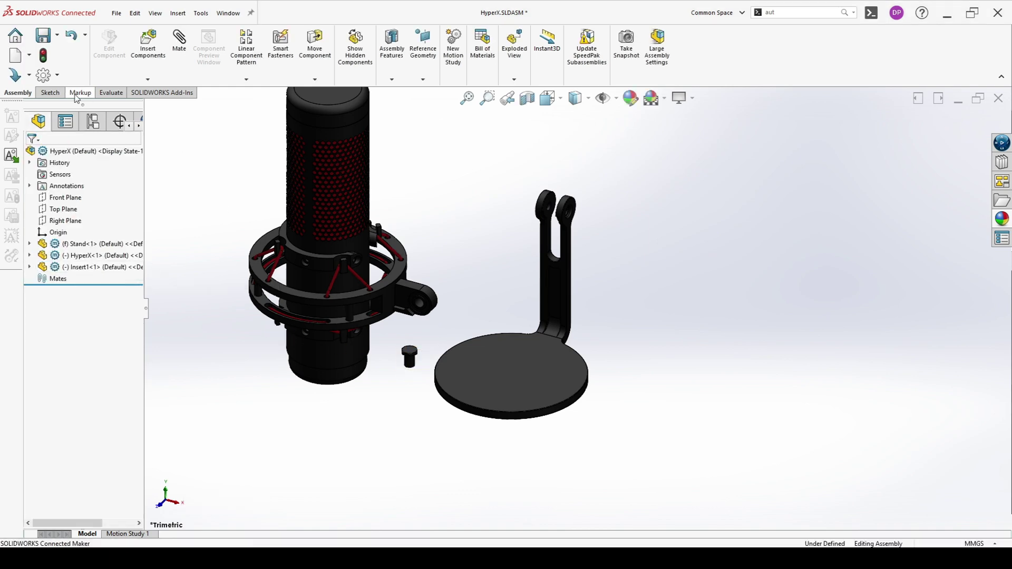
Insert the ring-shaped Insert2.SLDPRT part and place it in front of the microphone, near Insert1
{"action": "left_click", "coordinate": [147, 48]}
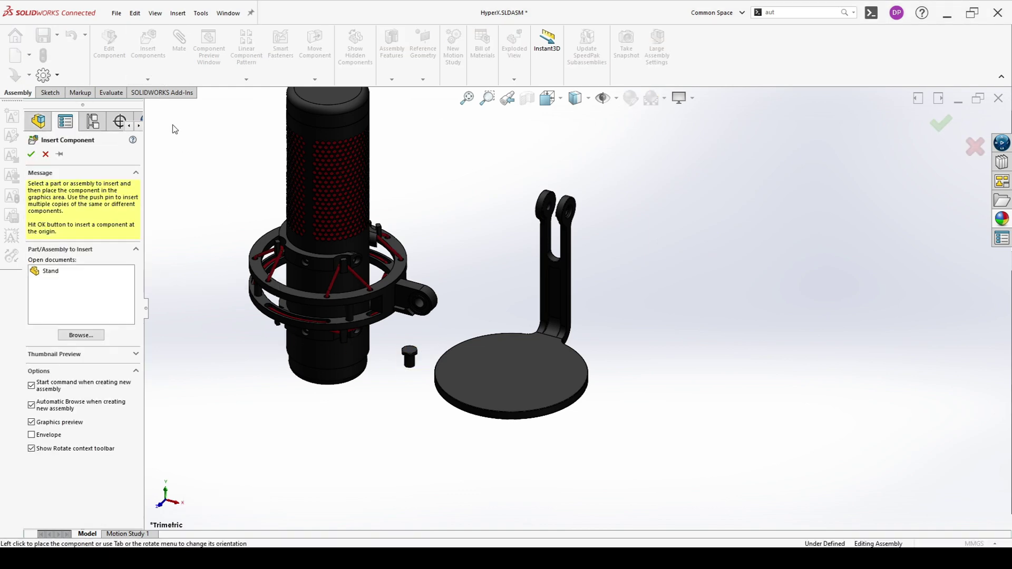
{"action": "left_click", "coordinate": [81, 336]}
{"action": "left_click", "coordinate": [545, 251]}
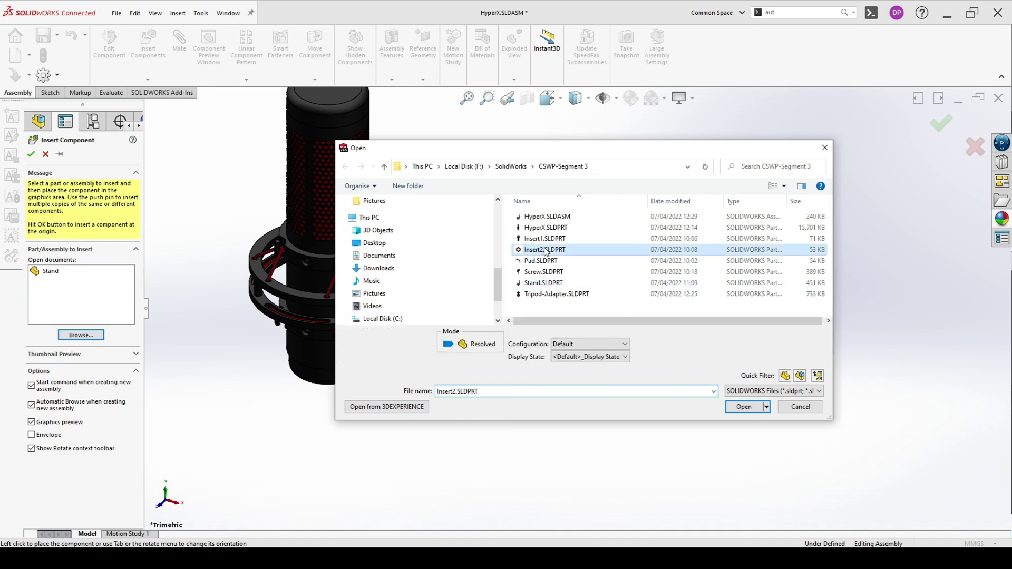
{"action": "left_click", "coordinate": [742, 404]}
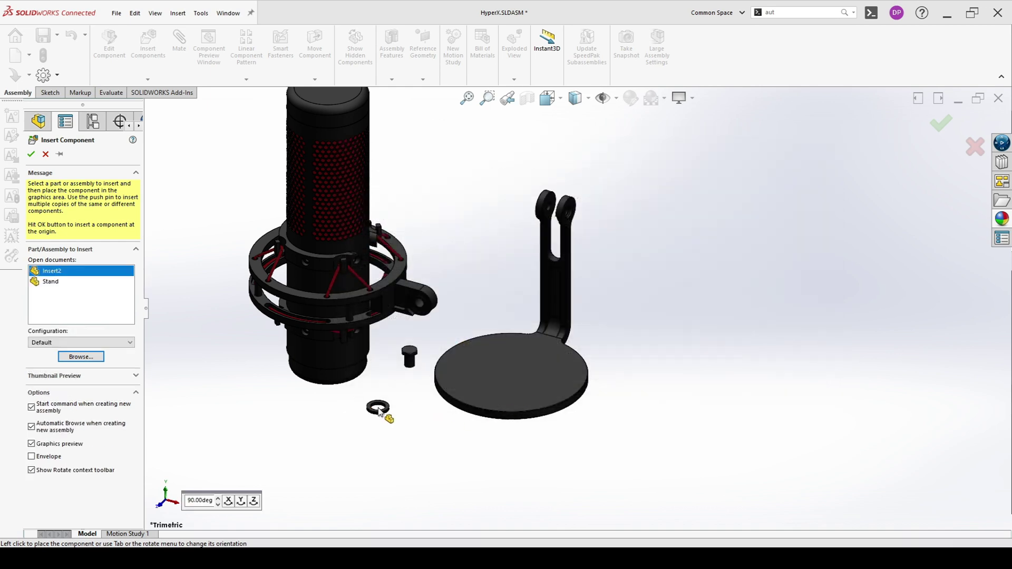
{"action": "left_click", "coordinate": [379, 410]}
Insert a second copy of Insert2.SLDPRT and place it next to the first ring
{"action": "left_click", "coordinate": [148, 41]}
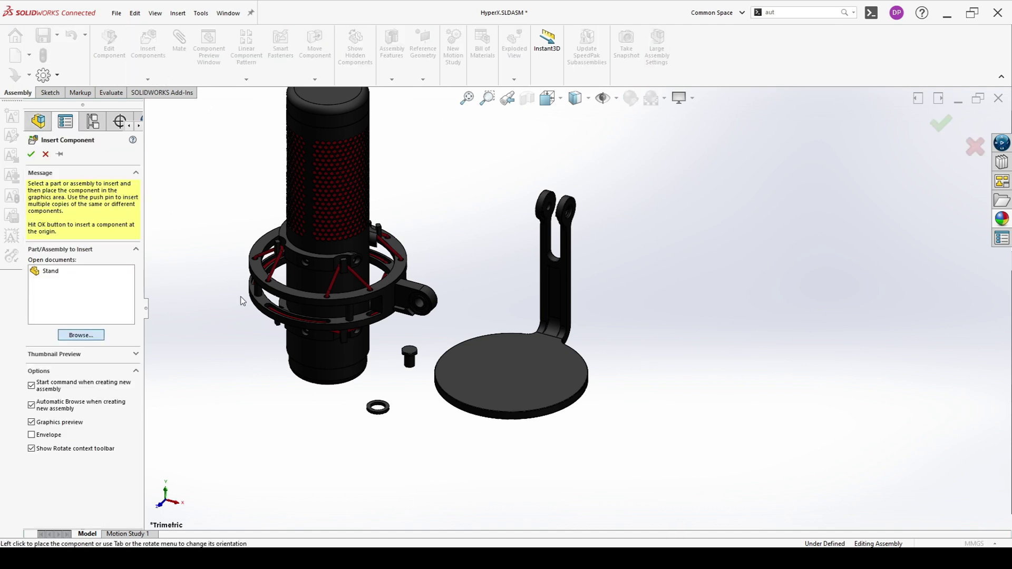
{"action": "left_click", "coordinate": [544, 249]}
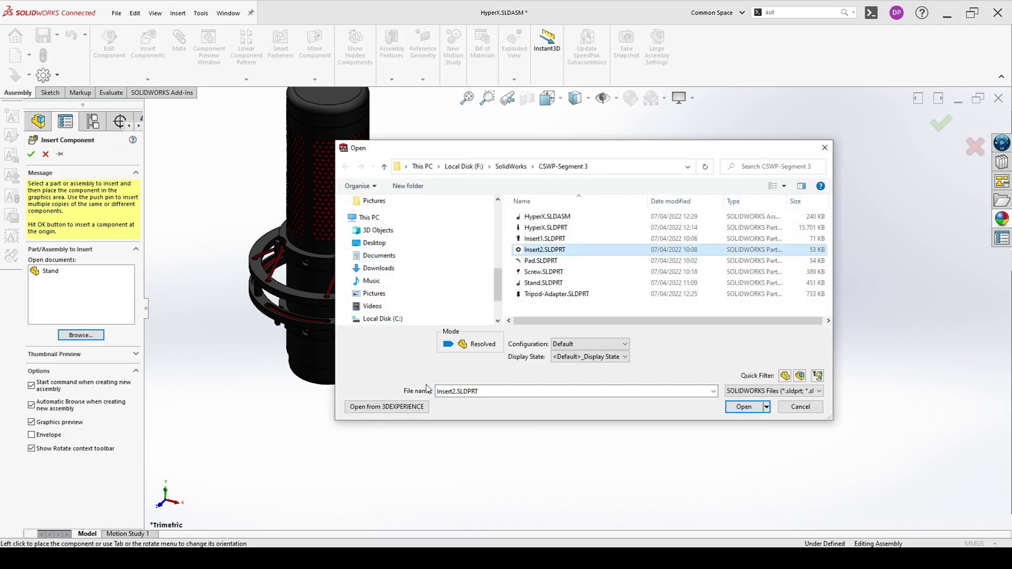
{"action": "left_click", "coordinate": [743, 406]}
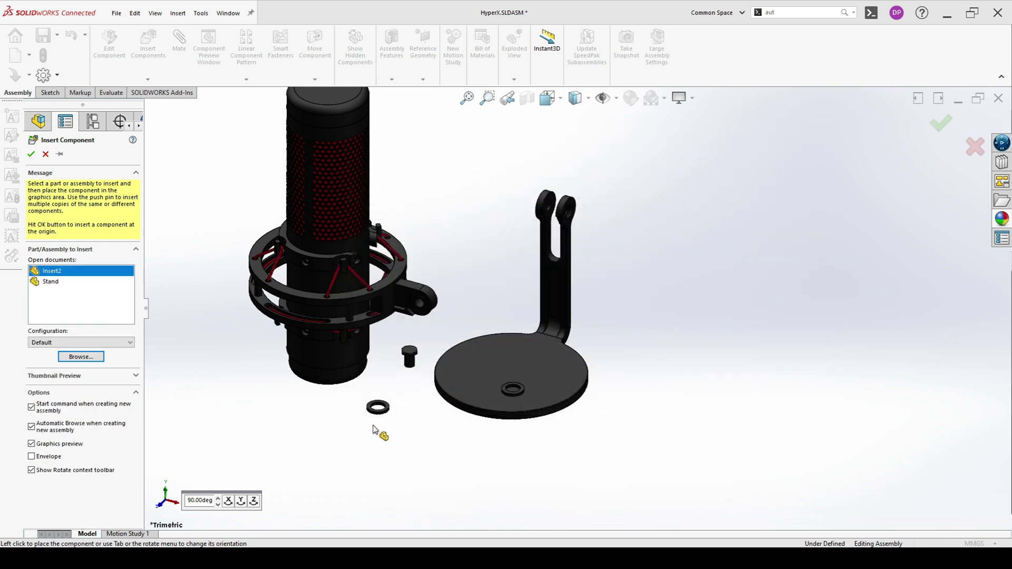
{"action": "left_click", "coordinate": [392, 433]}
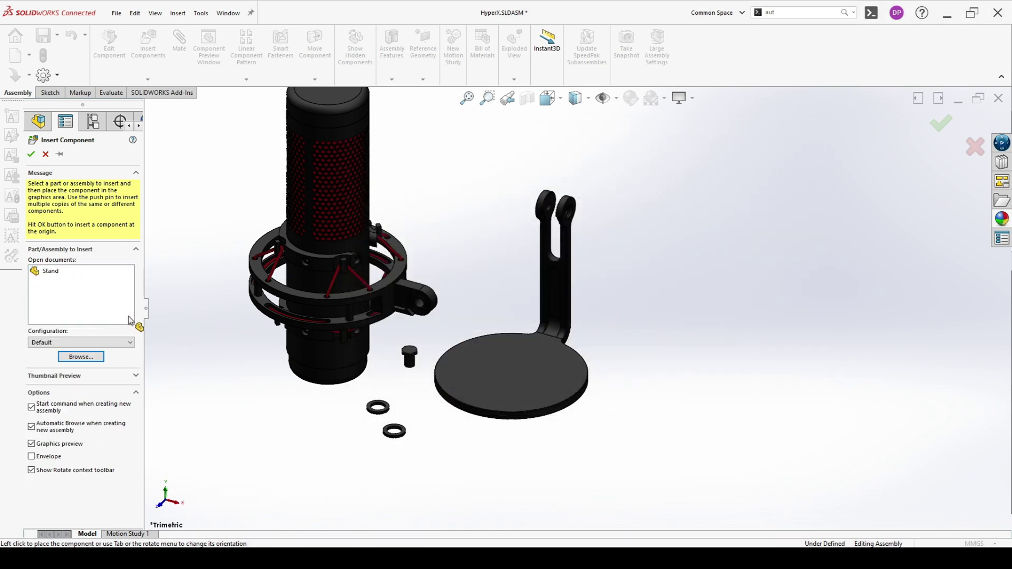
Insert the curved Pad.SLDPRT part and place it in front of the stand's round base
{"action": "left_click", "coordinate": [148, 46]}
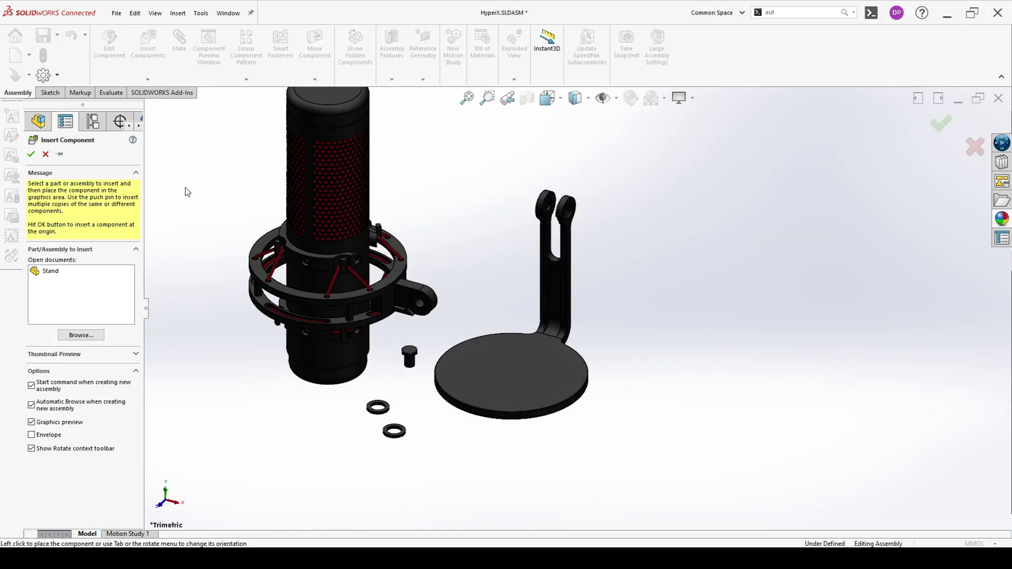
{"action": "left_click", "coordinate": [85, 337]}
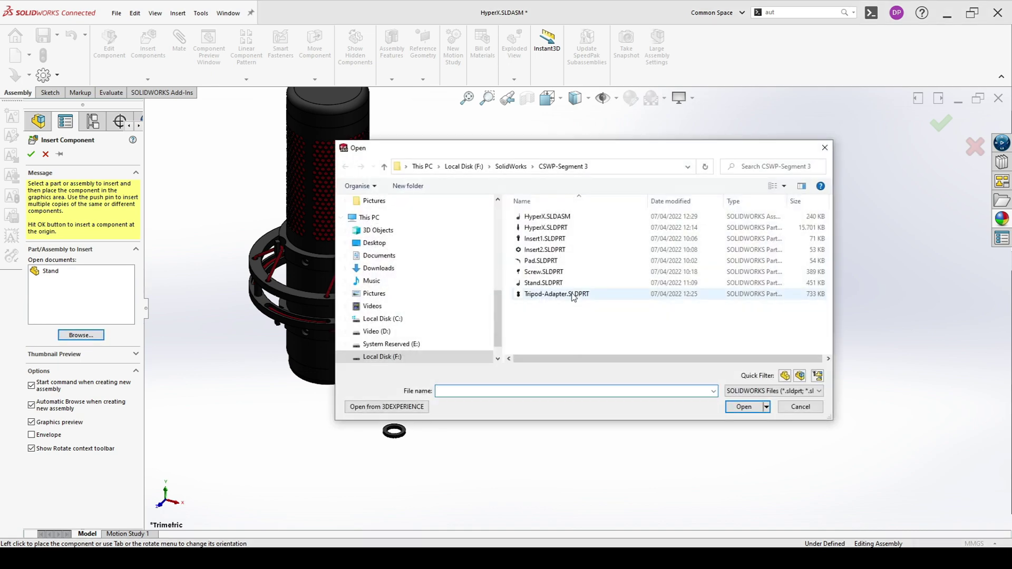
{"action": "left_click", "coordinate": [546, 263]}
{"action": "left_click", "coordinate": [746, 411]}
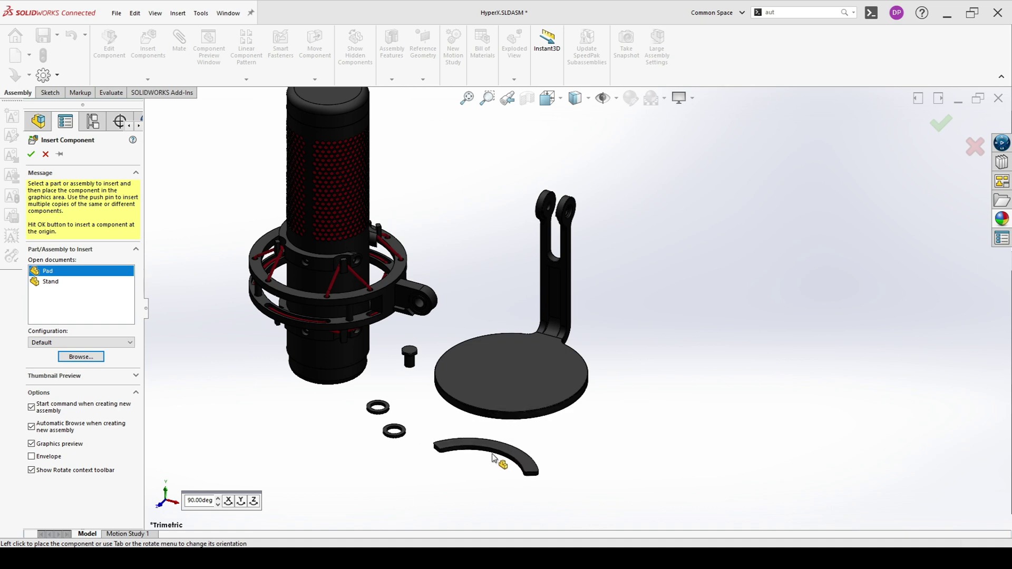
{"action": "left_click", "coordinate": [497, 457]}
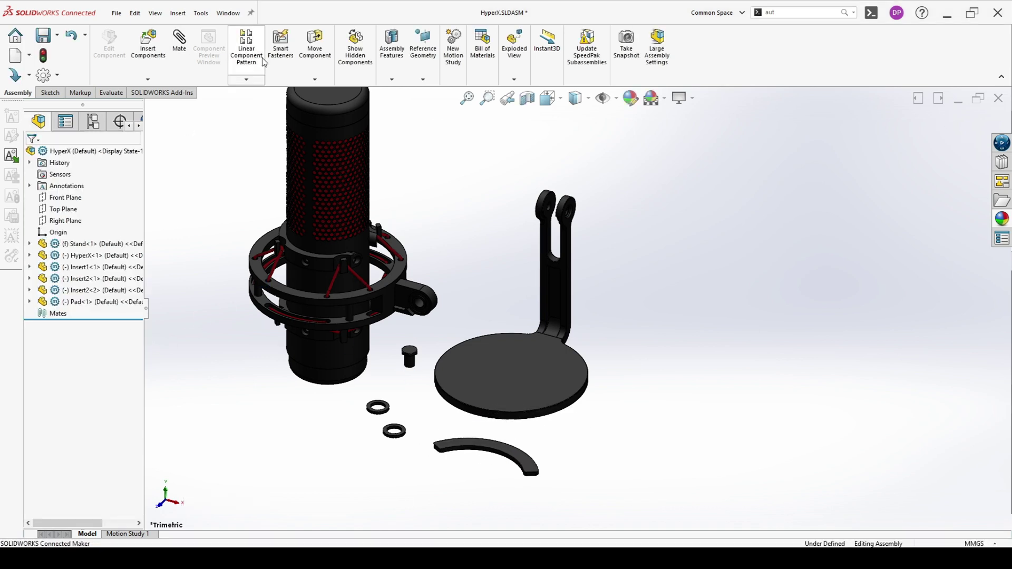
Insert a second copy of Pad.SLDPRT and place it beside the first pad
{"action": "left_click", "coordinate": [148, 44]}
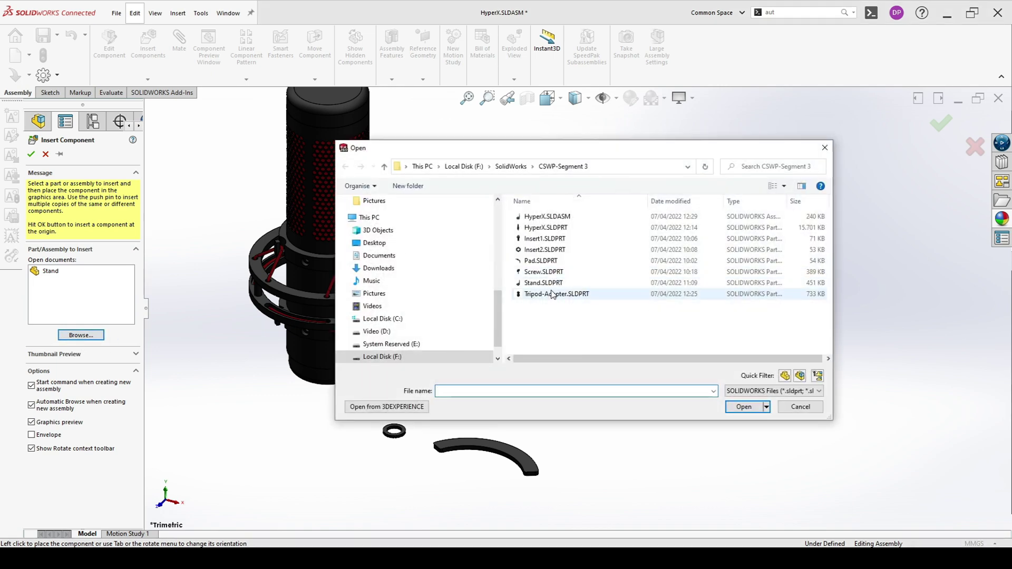
{"action": "left_click", "coordinate": [551, 262]}
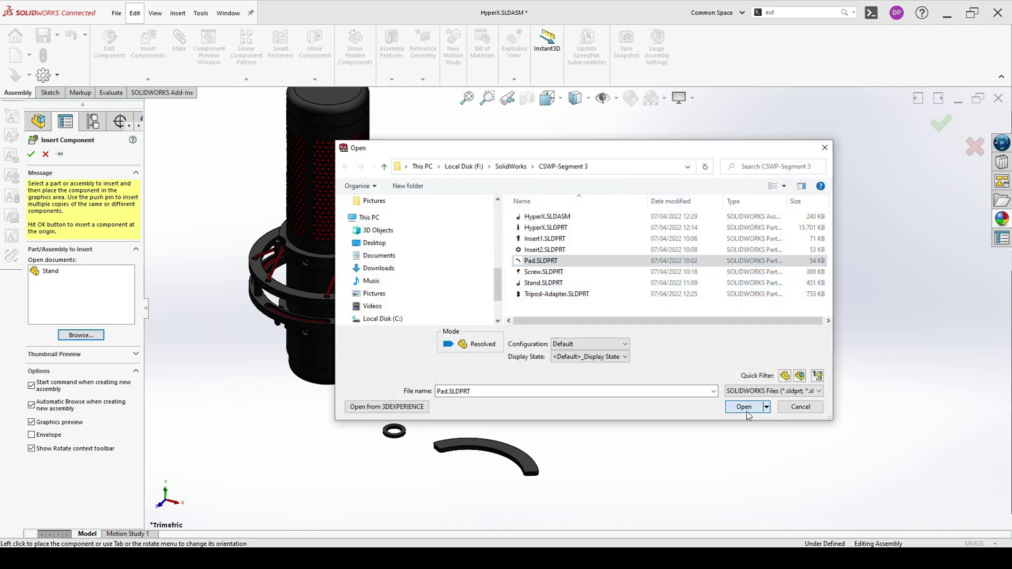
{"action": "left_click", "coordinate": [743, 406]}
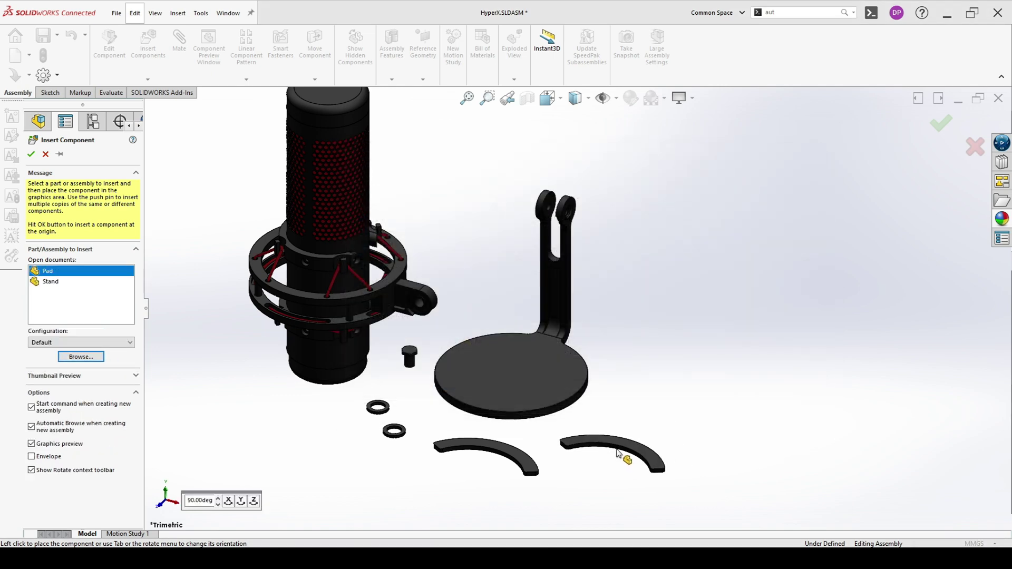
{"action": "left_click", "coordinate": [187, 321]}
Insert a third copy of Pad.SLDPRT and place it beside the second pad
{"action": "left_click", "coordinate": [148, 45]}
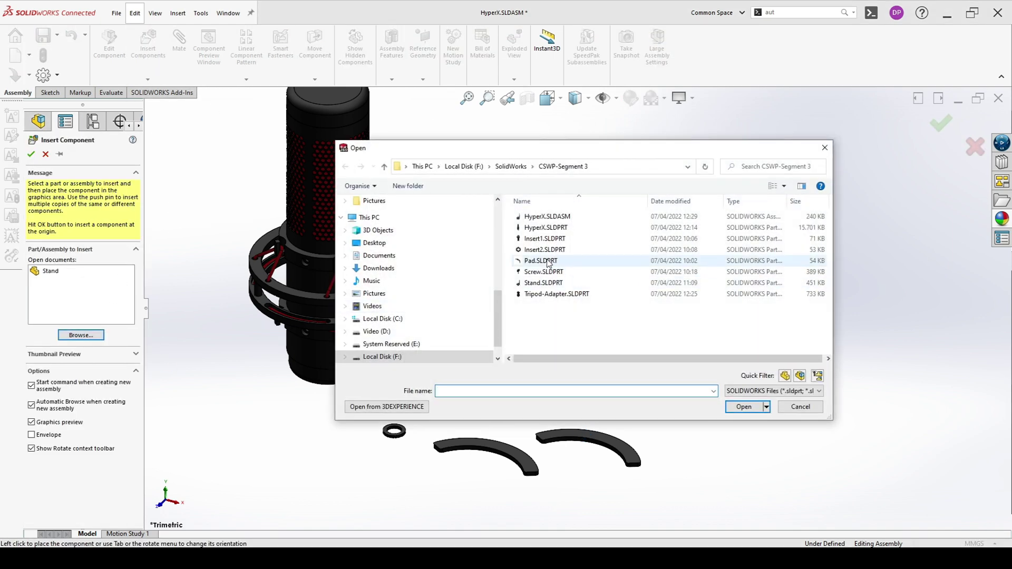
{"action": "left_click", "coordinate": [546, 260]}
{"action": "left_click", "coordinate": [742, 407]}
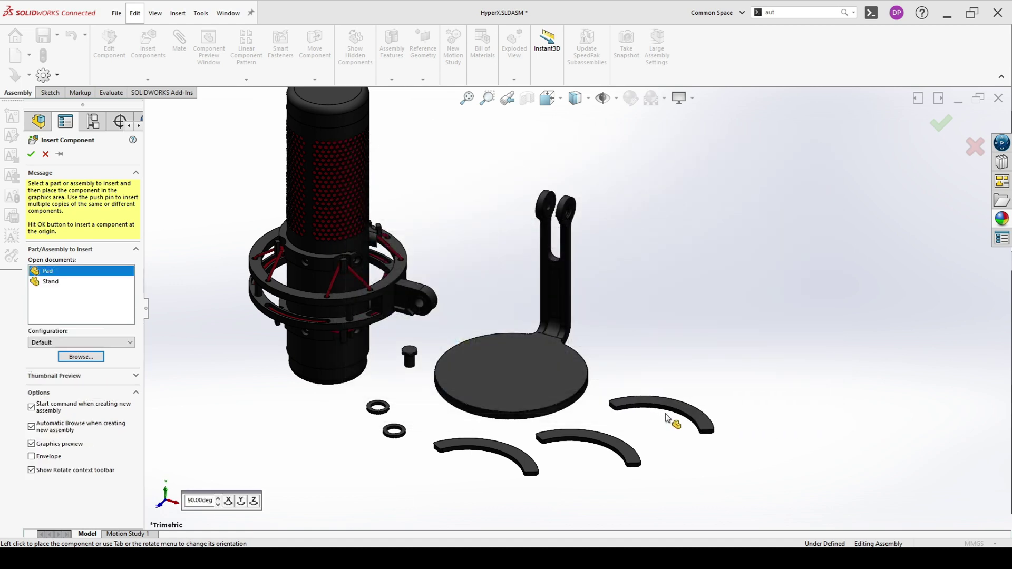
{"action": "left_click", "coordinate": [651, 424]}
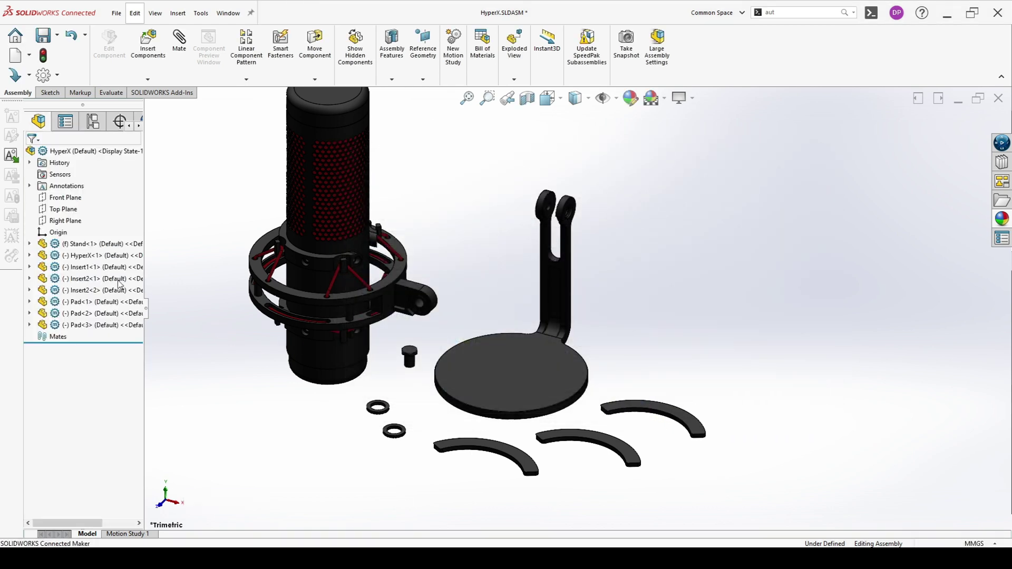
Insert the Screw.SLDPRT part and place it beside the stand, behind the row of curved pads
{"action": "left_click", "coordinate": [151, 51]}
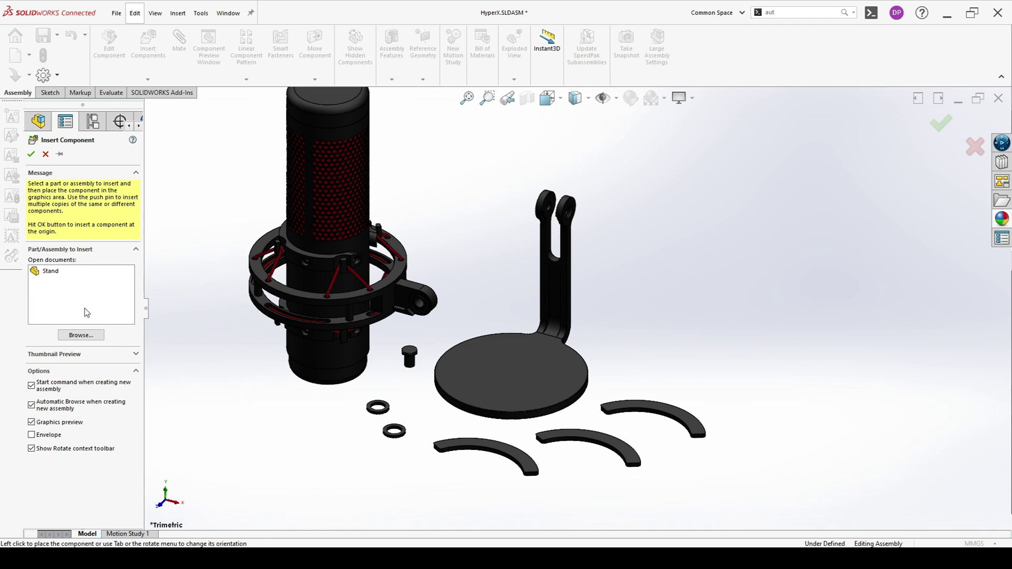
{"action": "left_click", "coordinate": [81, 339]}
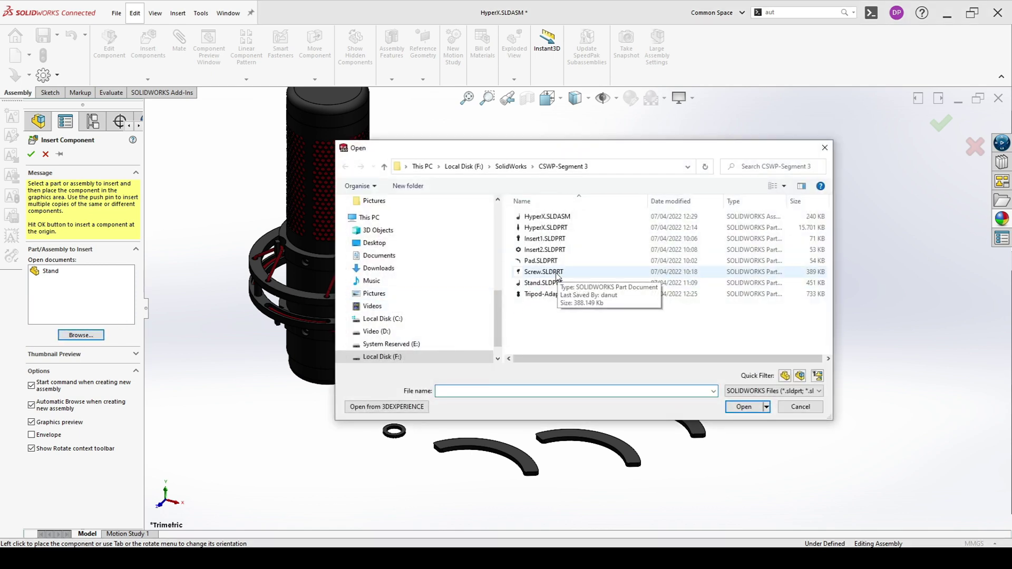
{"action": "left_click", "coordinate": [543, 271]}
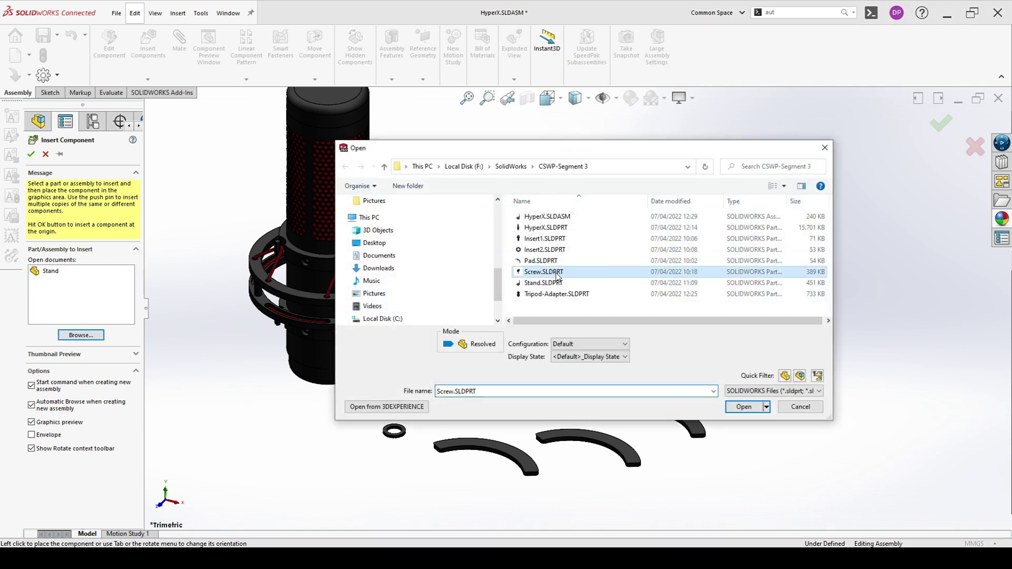
{"action": "left_click", "coordinate": [742, 407]}
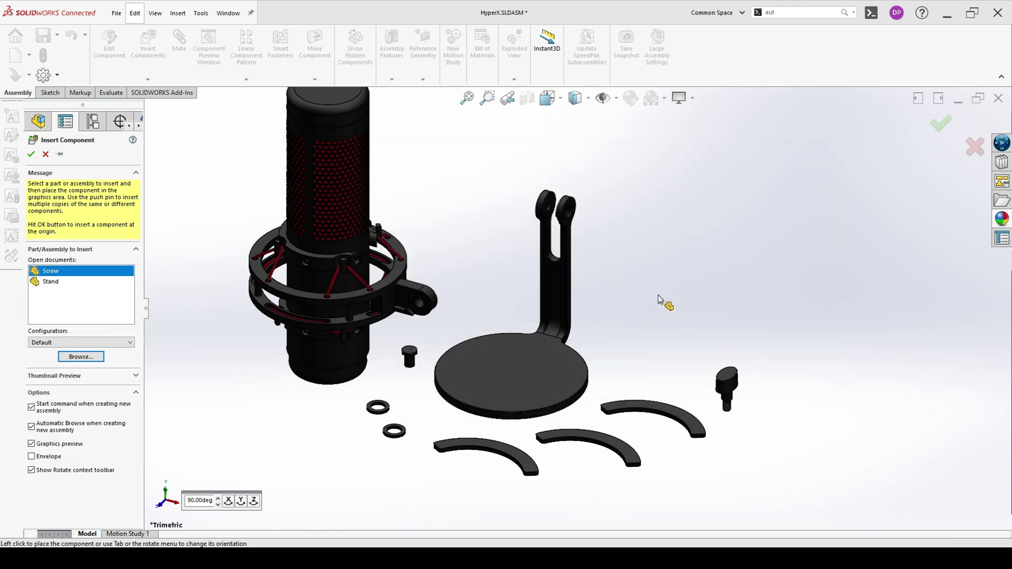
{"action": "left_click", "coordinate": [663, 340]}
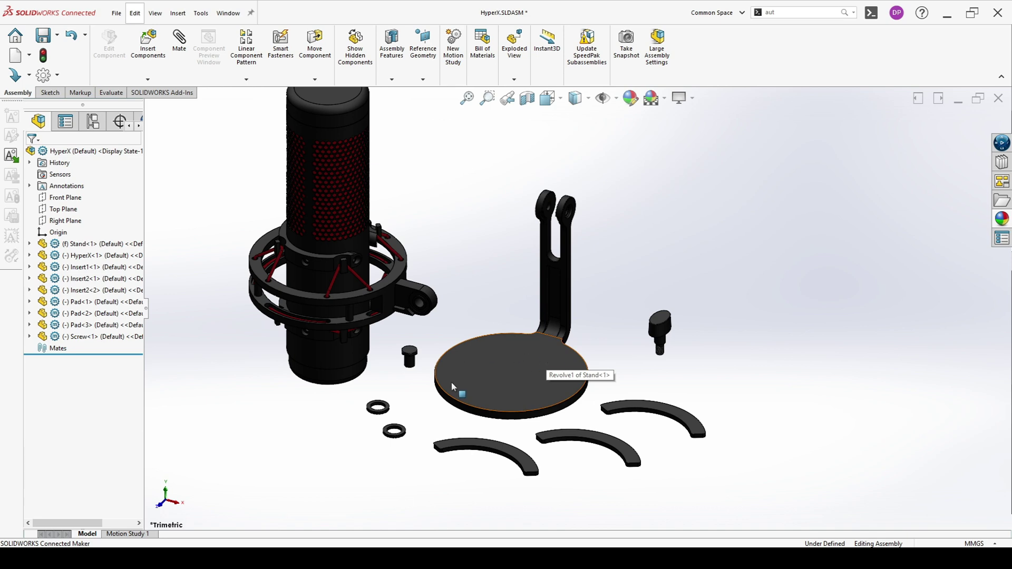
Mate the first Insert2 ring's flat face coincident with the circular recess face on the microphone mount's lug
{"action": "scroll", "coordinate": [446, 380], "scroll_direction": "down", "scroll_amount": 3}
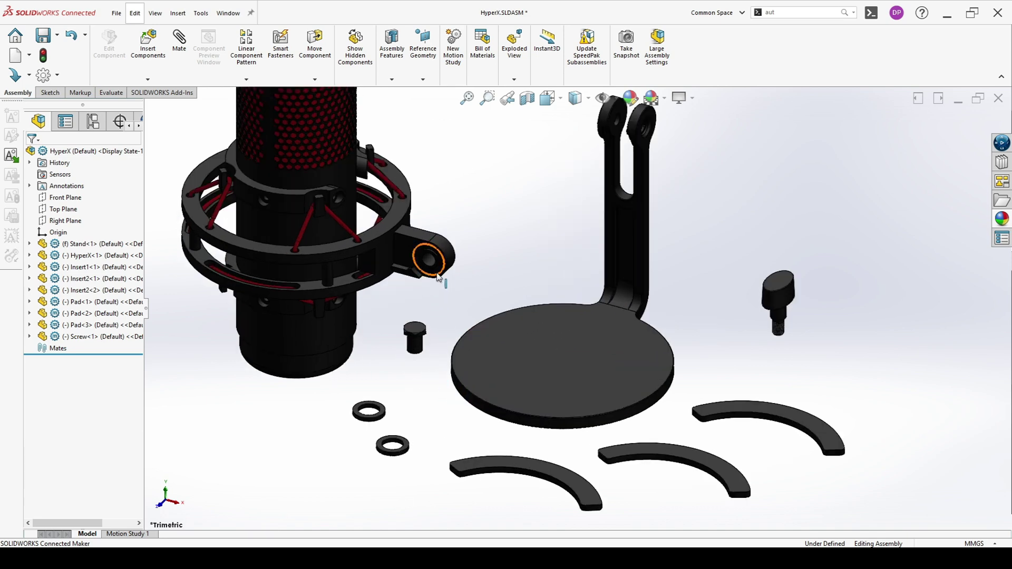
{"action": "left_click", "coordinate": [441, 271]}
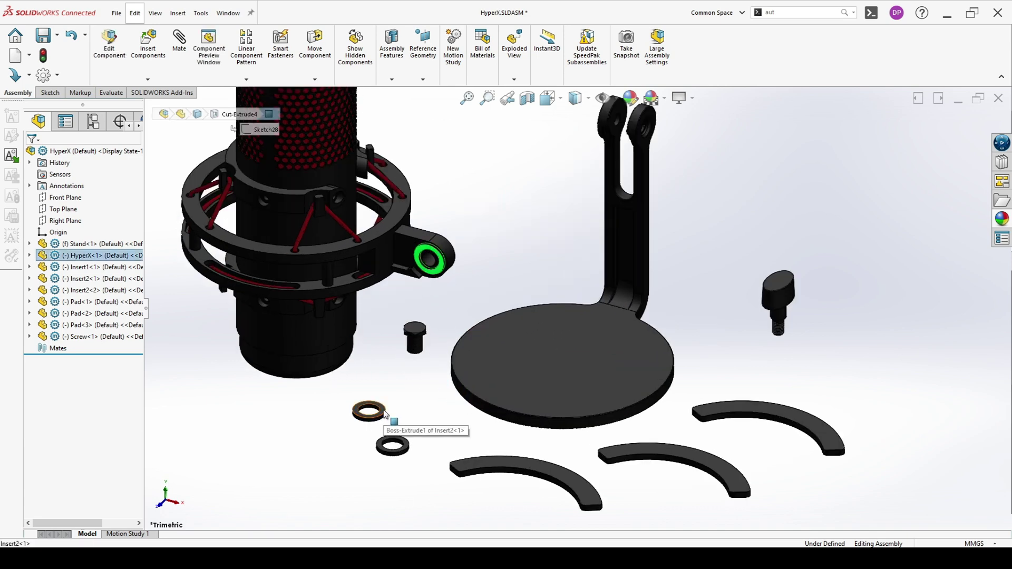
{"action": "left_click", "coordinate": [384, 413], "text": "ctrl"}
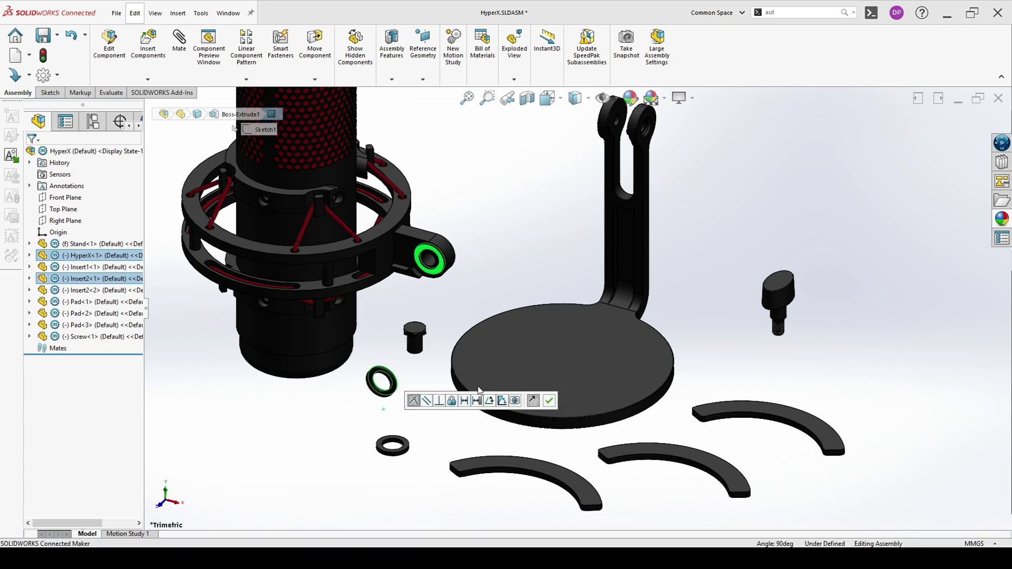
{"action": "left_click", "coordinate": [549, 401]}
Mate the first Insert2 ring's outer cylindrical face concentric with the recess in the microphone mount's lug
{"action": "scroll", "coordinate": [352, 395], "scroll_direction": "down", "scroll_amount": 3}
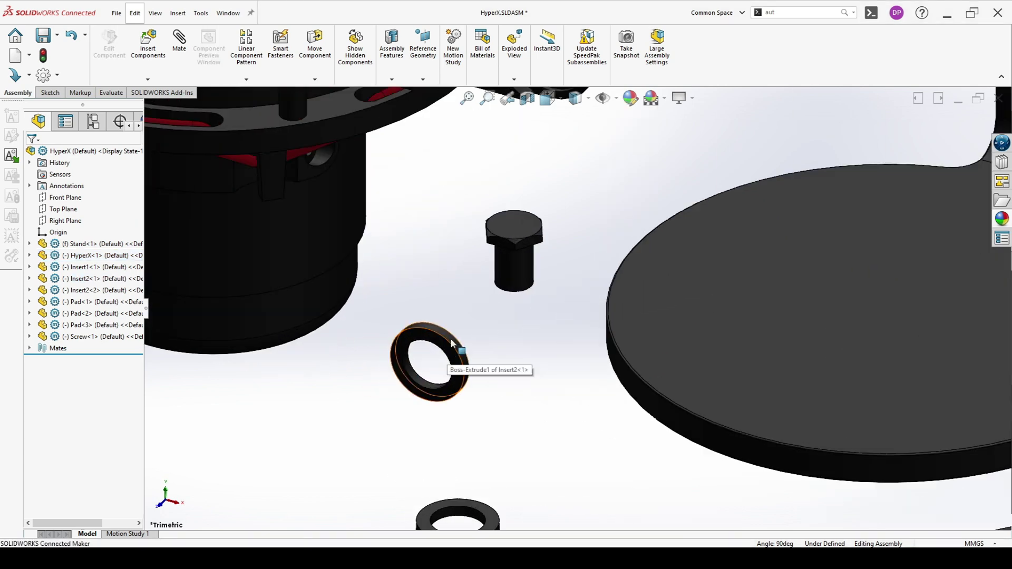
{"action": "left_click", "coordinate": [449, 356]}
{"action": "scroll", "coordinate": [449, 356], "scroll_direction": "up", "scroll_amount": 3}
{"action": "scroll", "coordinate": [551, 303], "scroll_direction": "down", "scroll_amount": 8}
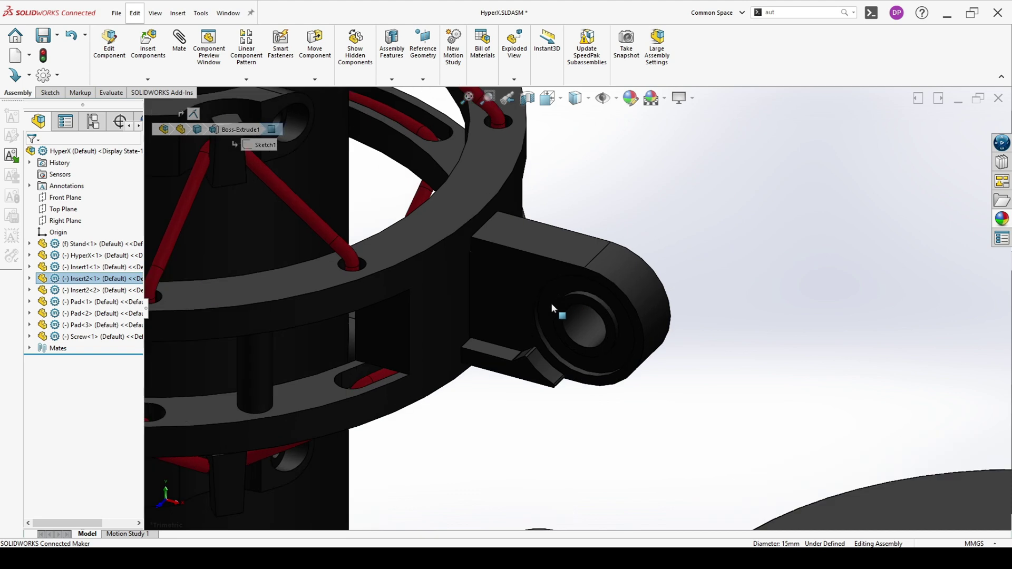
{"action": "left_click", "coordinate": [539, 330], "text": "ctrl"}
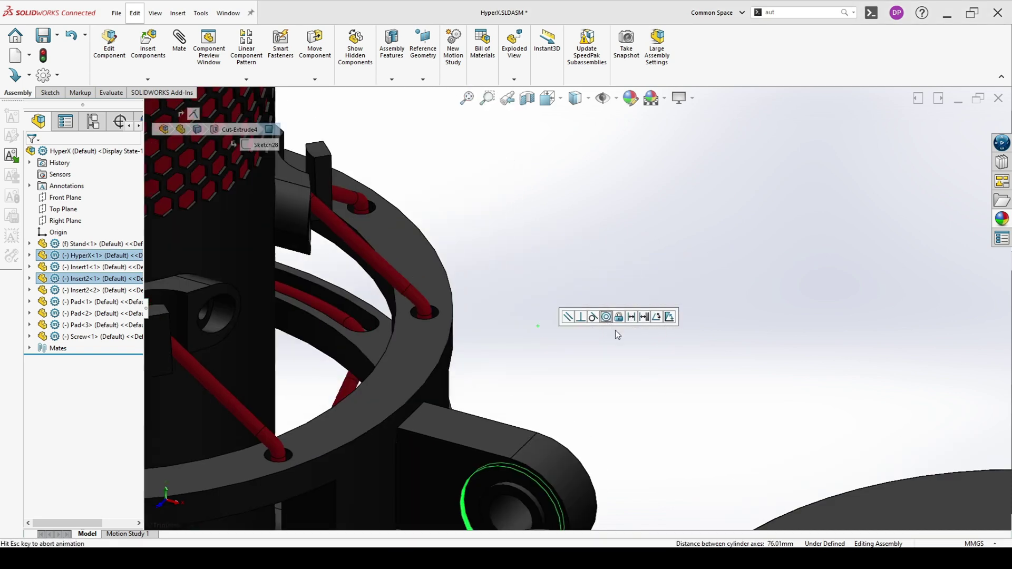
{"action": "left_click", "coordinate": [719, 316]}
Mate the second Insert2 ring's flat face coincident with the recess face on the opposite side of the lug
{"action": "scroll", "coordinate": [719, 317], "scroll_direction": "up", "scroll_amount": 3}
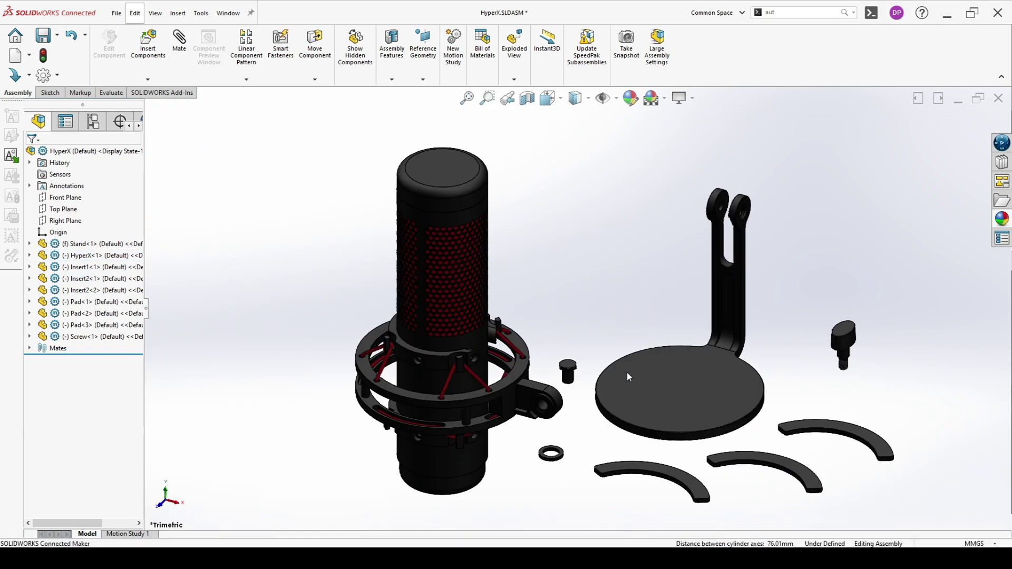
{"action": "scroll", "coordinate": [564, 357], "scroll_direction": "down", "scroll_amount": 6}
{"action": "left_click", "coordinate": [580, 355]}
{"action": "scroll", "coordinate": [571, 334], "scroll_direction": "up", "scroll_amount": 5}
{"action": "middle_click_drag", "start_coordinate": [553, 316], "coordinate": [421, 369]}
{"action": "scroll", "coordinate": [538, 289], "scroll_direction": "down", "scroll_amount": 4}
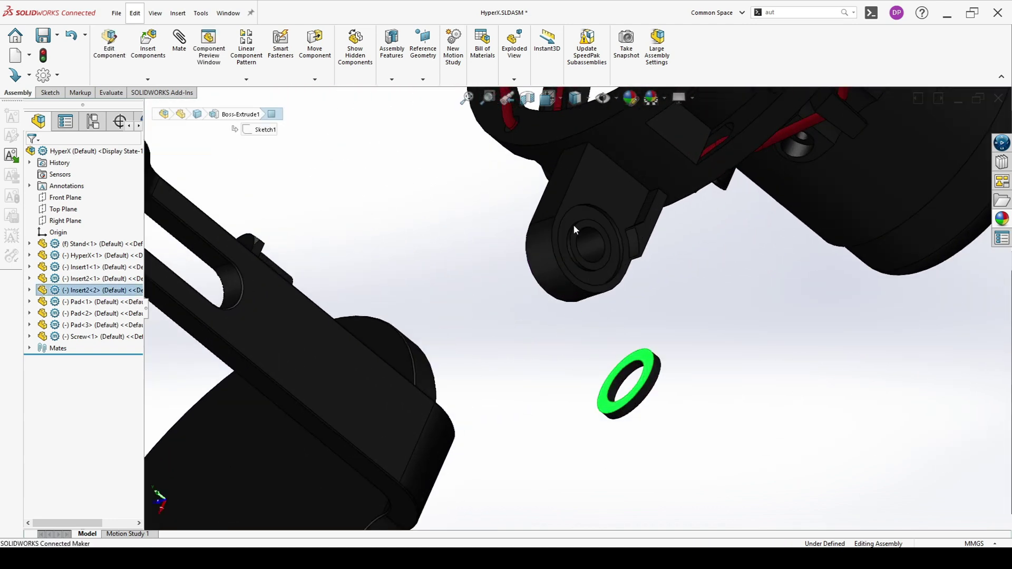
{"action": "left_click", "coordinate": [575, 215], "text": "ctrl"}
{"action": "left_click", "coordinate": [610, 210]}
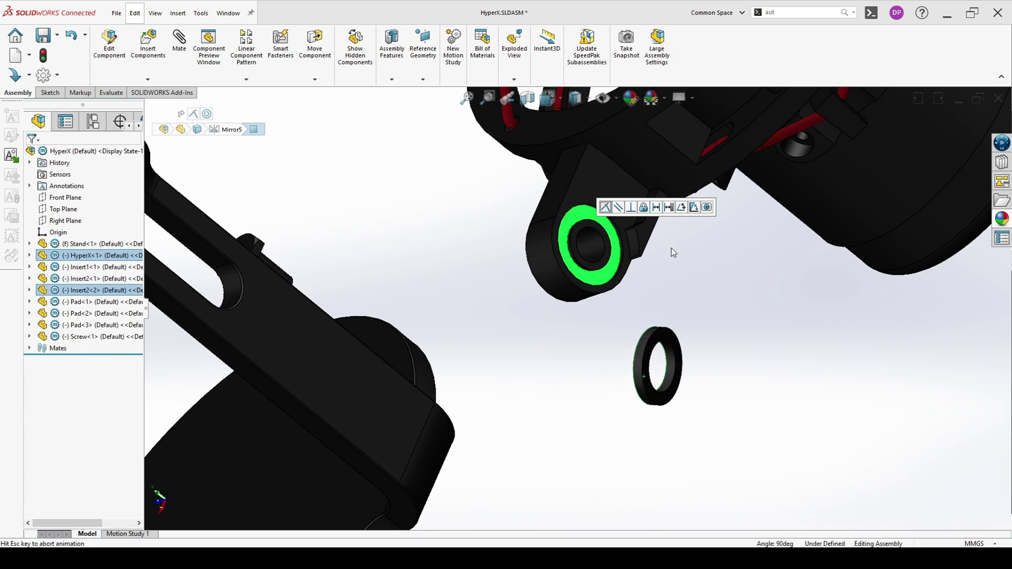
{"action": "left_click", "coordinate": [747, 208]}
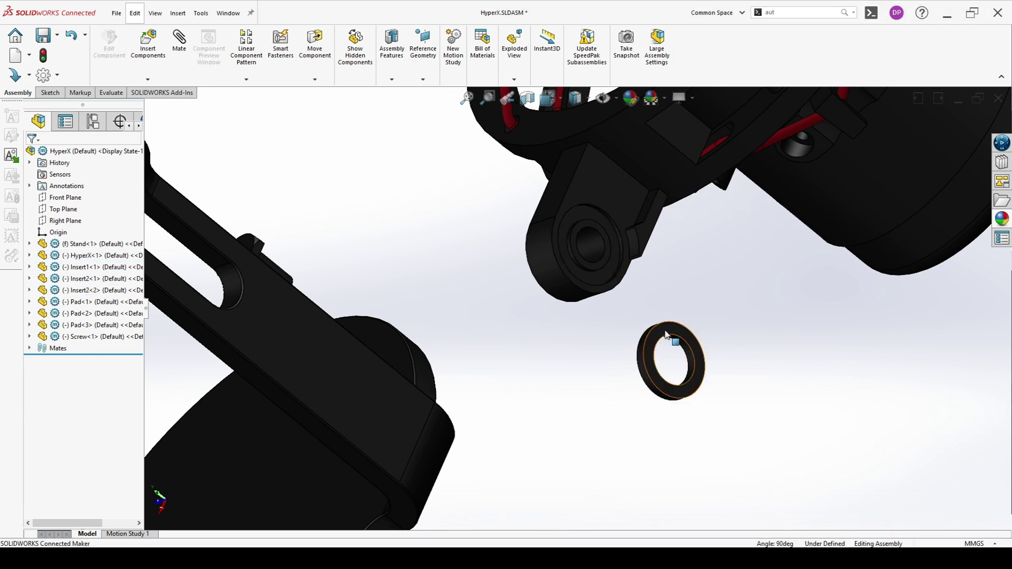
Mate the second Insert2 ring's outer cylindrical face concentric with the recess on the opposite side of the lug
{"action": "left_click", "coordinate": [640, 351]}
{"action": "scroll", "coordinate": [628, 272], "scroll_direction": "down", "scroll_amount": 2}
{"action": "scroll", "coordinate": [629, 271], "scroll_direction": "down", "scroll_amount": 2}
{"action": "left_click", "coordinate": [601, 243], "text": "ctrl"}
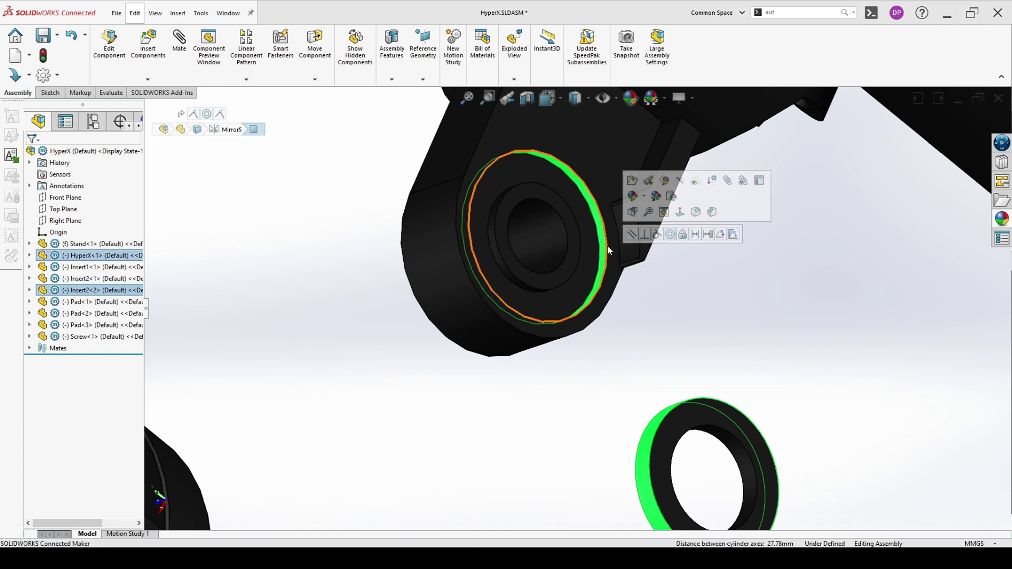
{"action": "left_click", "coordinate": [670, 234]}
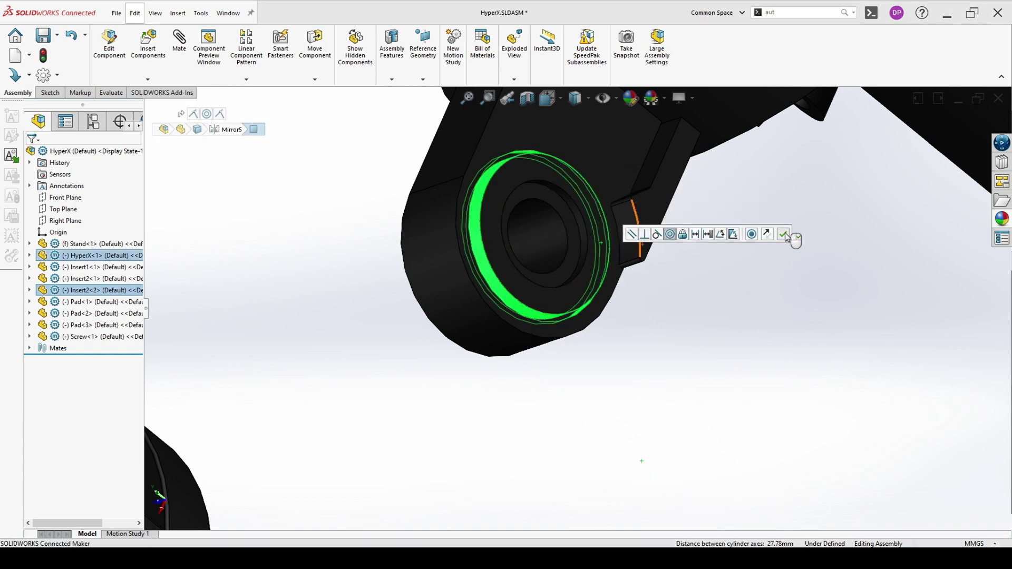
{"action": "left_click", "coordinate": [784, 236]}
Mate the cylindrical shank of the hex-headed Insert1 concentric with the hole in the stand arm's hexagonal pocket
{"action": "scroll", "coordinate": [703, 305], "scroll_direction": "up", "scroll_amount": 8}
{"action": "middle_click_drag", "start_coordinate": [590, 293], "coordinate": [619, 280]}
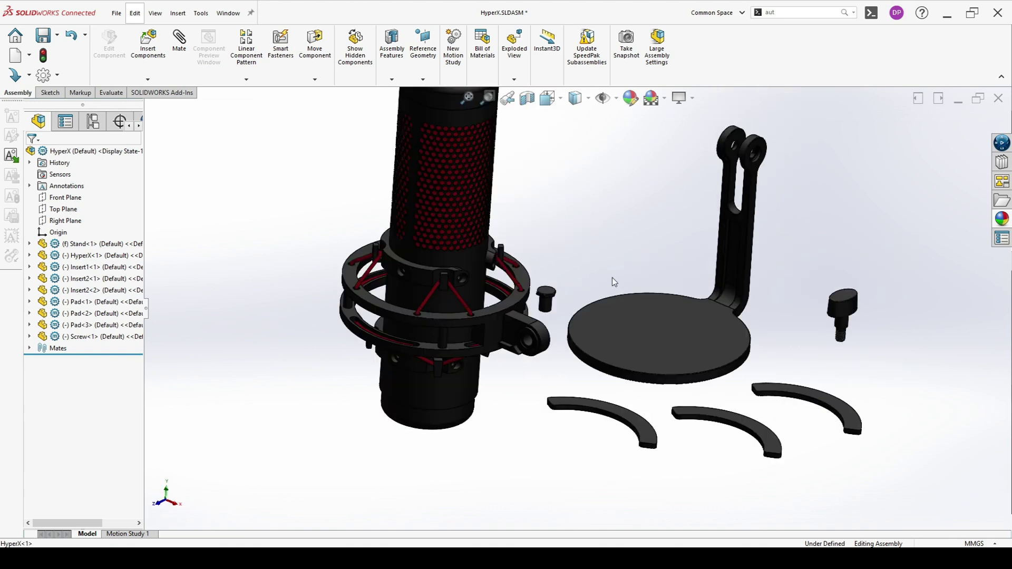
{"action": "left_click_drag", "start_coordinate": [547, 312], "coordinate": [648, 177]}
{"action": "middle_click_drag", "start_coordinate": [648, 177], "coordinate": [762, 281]}
{"action": "scroll", "coordinate": [757, 173], "scroll_direction": "down", "scroll_amount": 8}
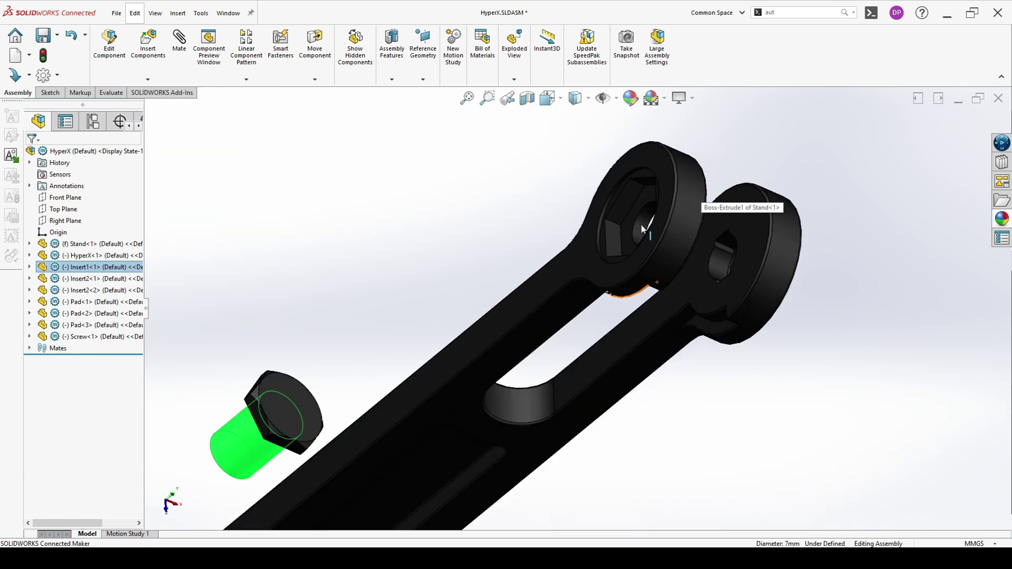
{"action": "left_click", "coordinate": [638, 222], "text": "ctrl"}
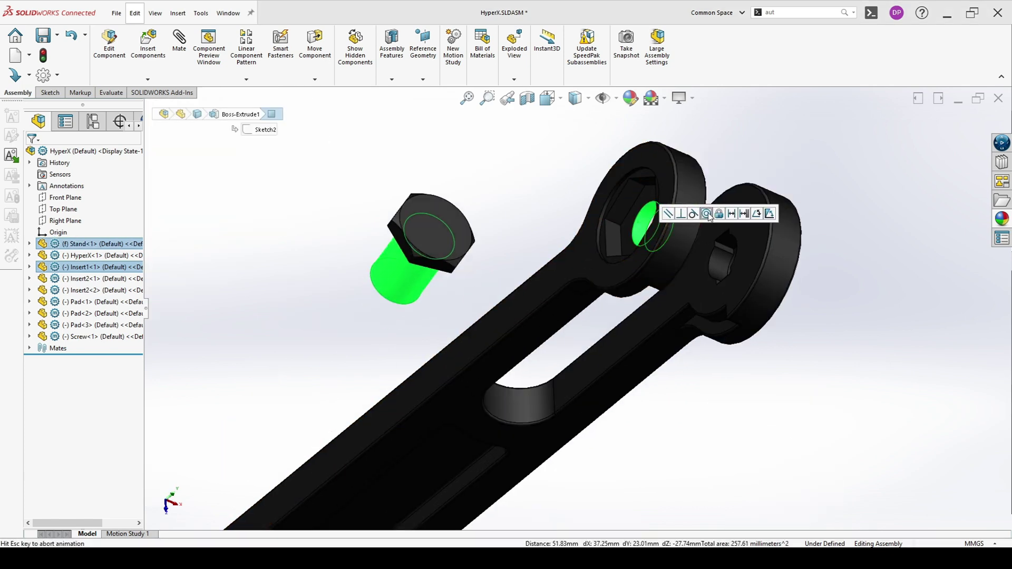
{"action": "left_click", "coordinate": [820, 215]}
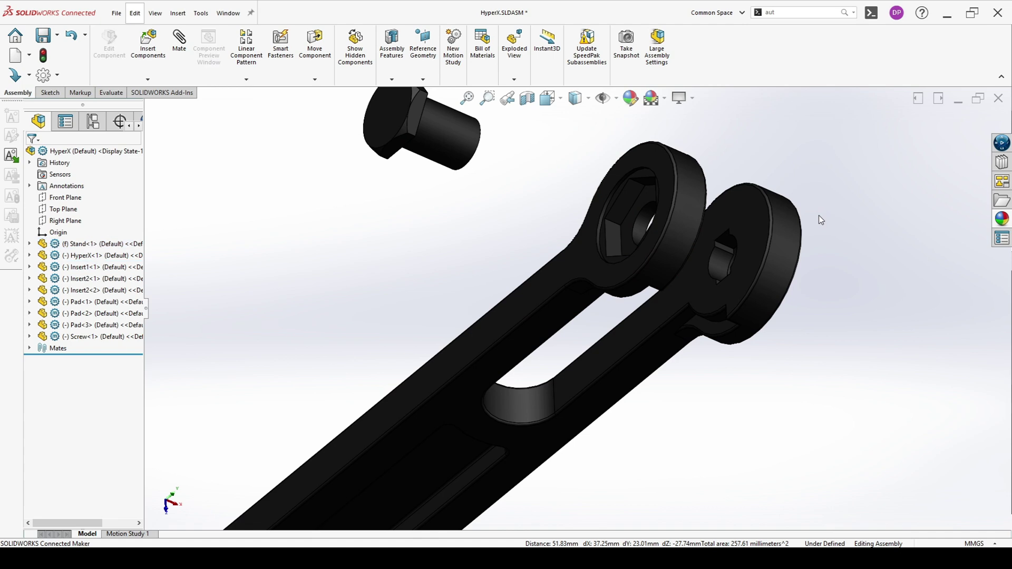
Mate a side flat of Insert1's hex head parallel to a side wall of the stand's hexagonal pocket
{"action": "middle_click_drag", "start_coordinate": [538, 170], "coordinate": [643, 325]}
{"action": "left_click", "coordinate": [478, 222]}
{"action": "left_click", "coordinate": [589, 261], "text": "ctrl"}
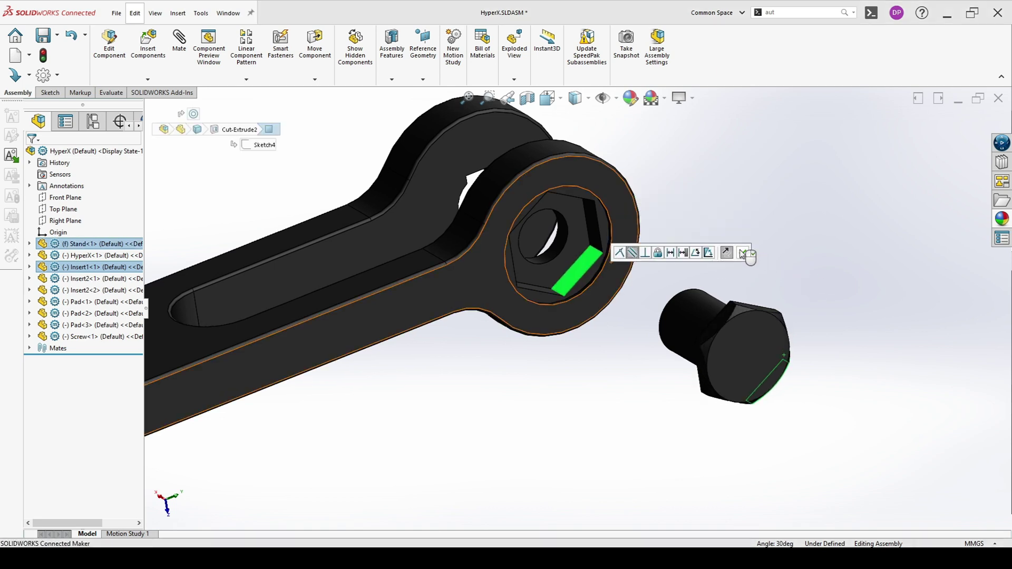
{"action": "left_click", "coordinate": [743, 253]}
Mate the underside of Insert1's hex head coincident with the floor of the stand's hexagonal pocket
{"action": "left_click", "coordinate": [579, 233]}
{"action": "middle_click_drag", "start_coordinate": [578, 233], "coordinate": [844, 367]}
{"action": "left_click", "coordinate": [886, 401], "text": "ctrl"}
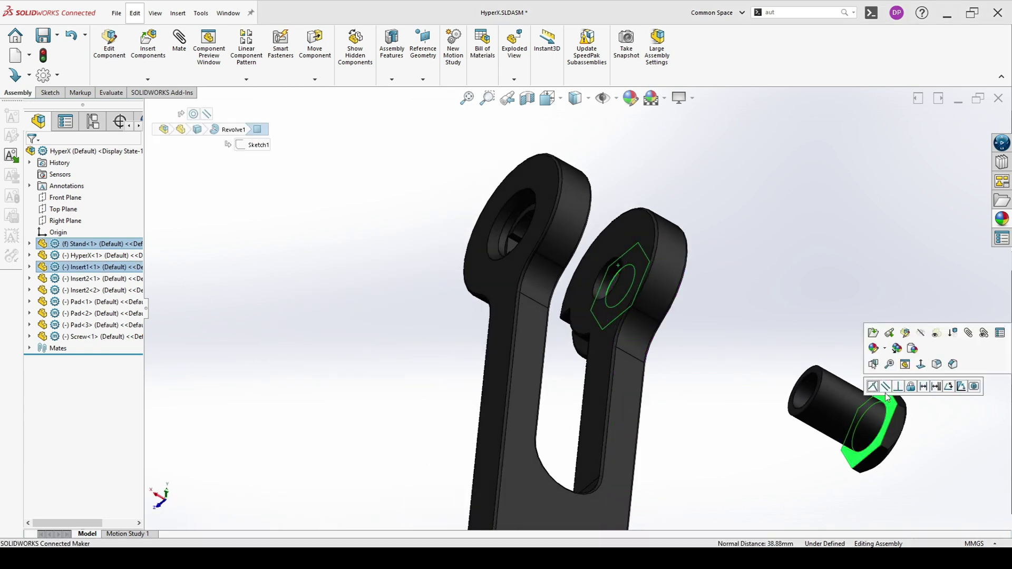
{"action": "left_click", "coordinate": [872, 388]}
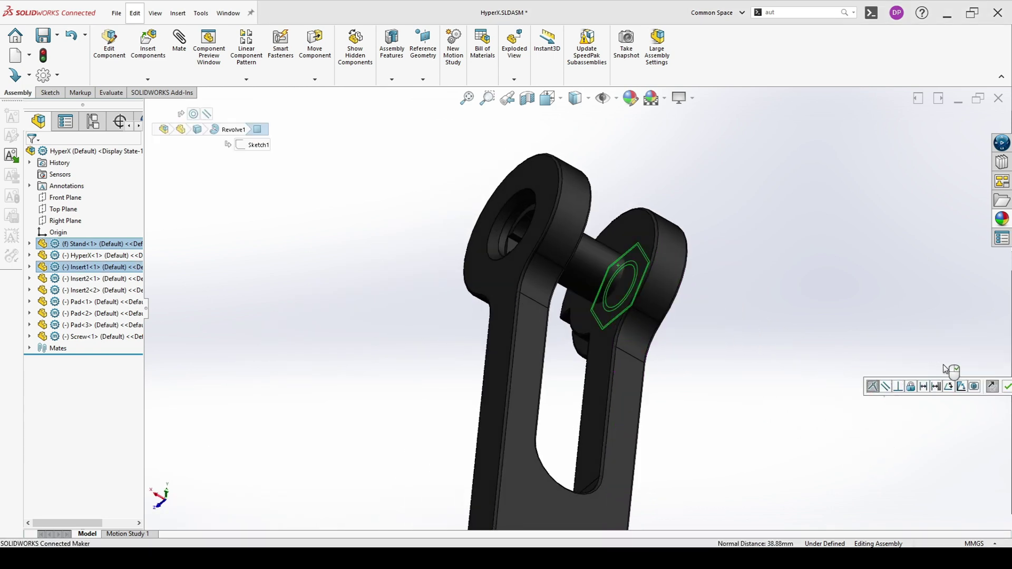
{"action": "left_click", "coordinate": [1007, 389]}
Mate the screw's smooth 7.5 mm shank concentric with the hole in the stand arm opposite Insert1
{"action": "middle_click_drag", "start_coordinate": [660, 276], "coordinate": [515, 250]}
{"action": "scroll", "coordinate": [618, 272], "scroll_direction": "up", "scroll_amount": 5}
{"action": "middle_click_drag", "start_coordinate": [649, 282], "coordinate": [746, 377]}
{"action": "scroll", "coordinate": [493, 405], "scroll_direction": "down", "scroll_amount": 4}
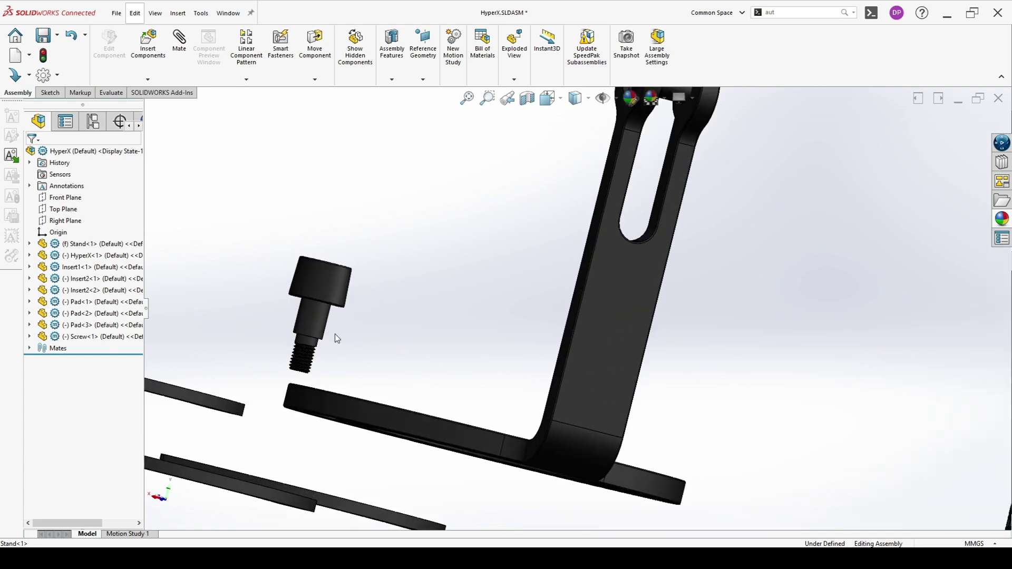
{"action": "left_click", "coordinate": [322, 329]}
{"action": "scroll", "coordinate": [558, 363], "scroll_direction": "up", "scroll_amount": 4}
{"action": "scroll", "coordinate": [596, 221], "scroll_direction": "down", "scroll_amount": 7}
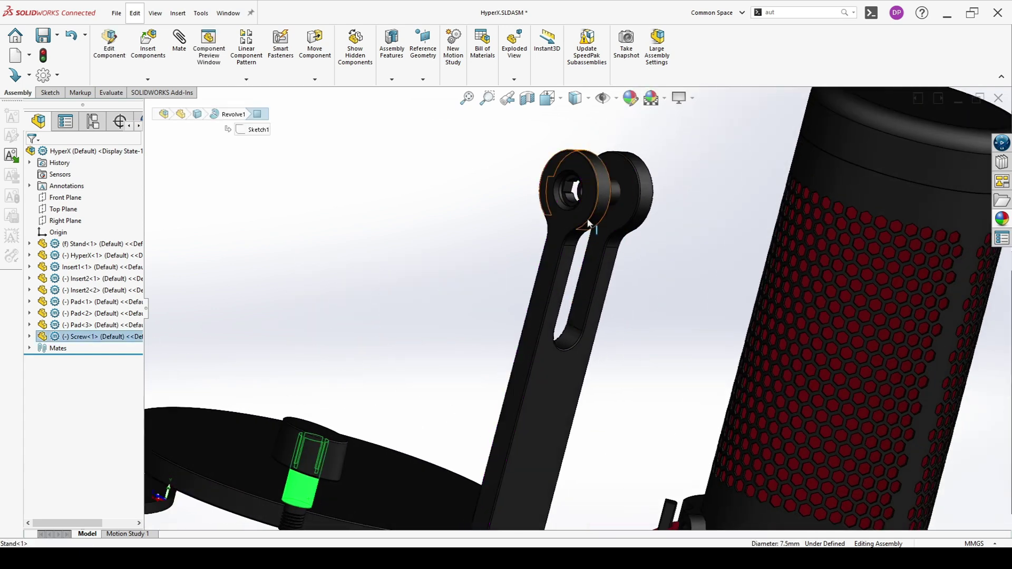
{"action": "scroll", "coordinate": [589, 224], "scroll_direction": "down", "scroll_amount": 6}
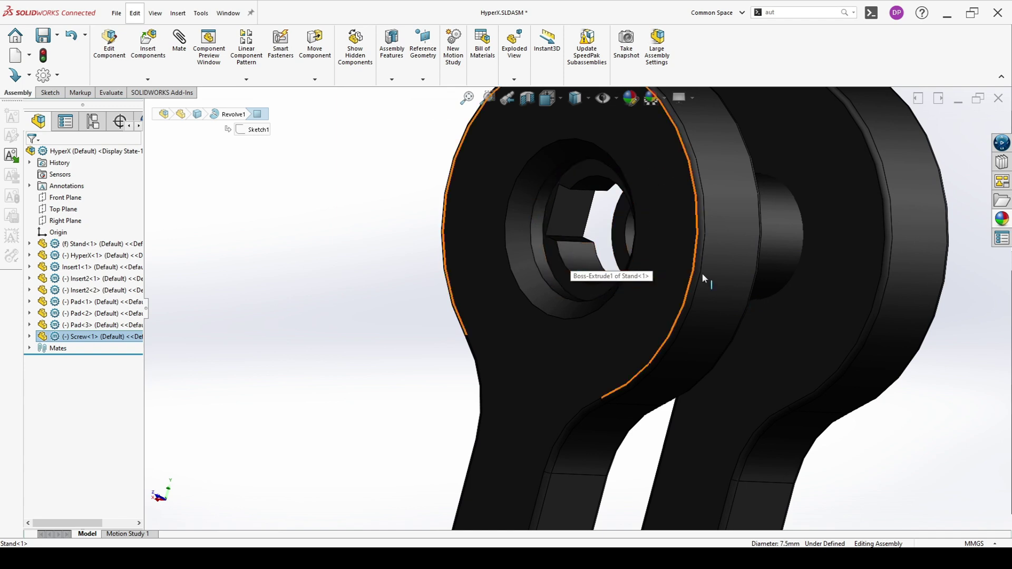
{"action": "left_click", "coordinate": [582, 259]}
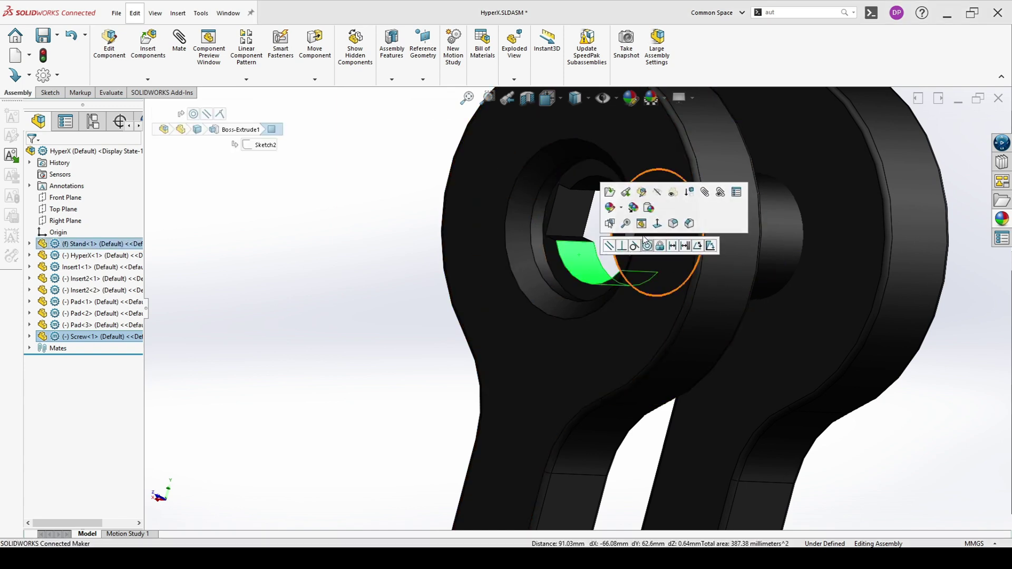
{"action": "left_click", "coordinate": [647, 246]}
{"action": "left_click", "coordinate": [761, 247]}
Mate the screw's shoulder face coincident with the inner step face of the stand arm's hole
{"action": "middle_click_drag", "start_coordinate": [647, 260], "coordinate": [491, 337]}
{"action": "left_click", "coordinate": [454, 266]}
{"action": "middle_click_drag", "start_coordinate": [558, 287], "coordinate": [674, 235]}
{"action": "scroll", "coordinate": [678, 249], "scroll_direction": "down", "scroll_amount": 3}
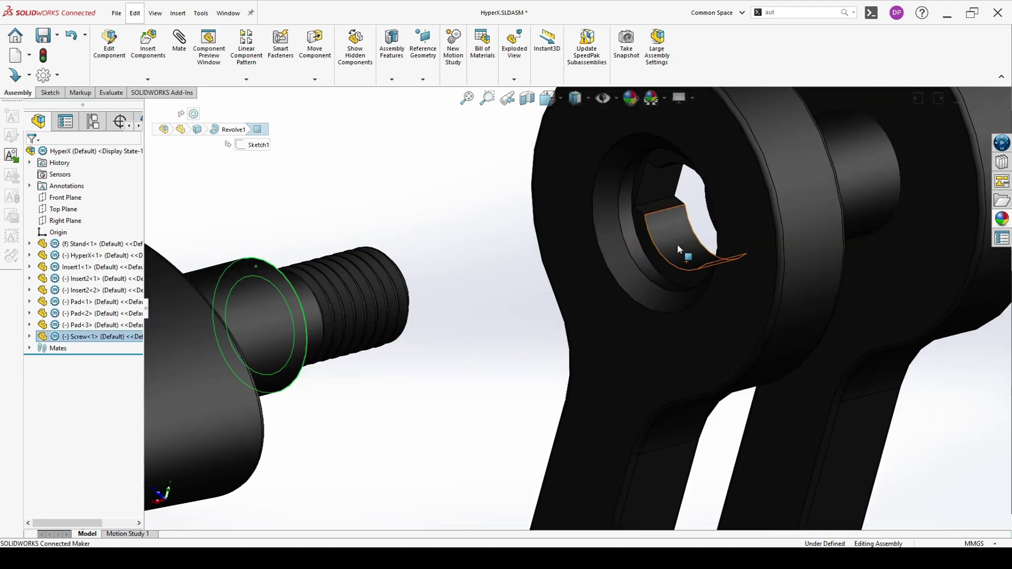
{"action": "left_click", "coordinate": [679, 245]}
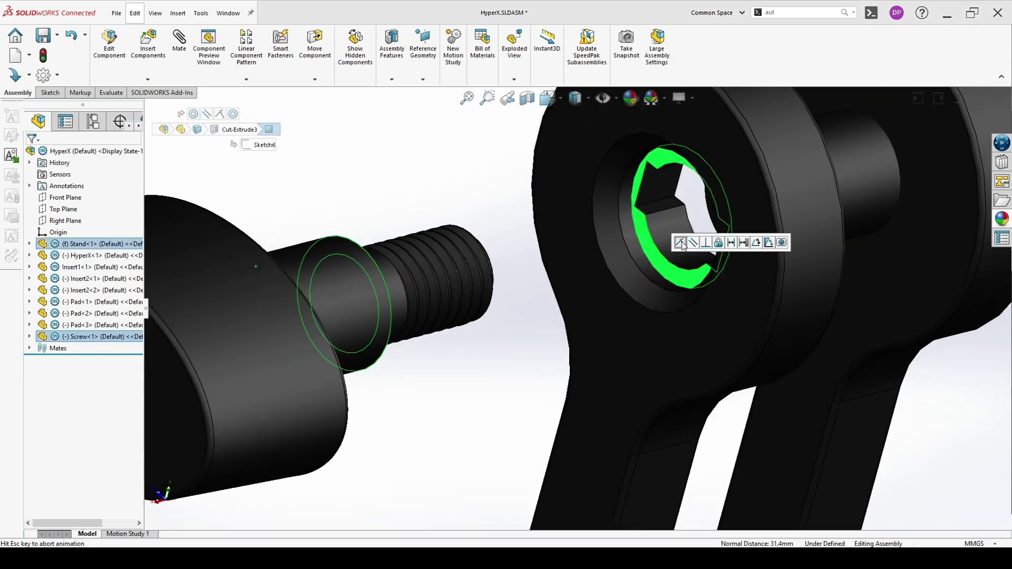
{"action": "left_click", "coordinate": [814, 243]}
Mate the flat face of Pad<3> coincident with the floor of the stand base's underside pocket nearest the arm
{"action": "scroll", "coordinate": [810, 249], "scroll_direction": "up", "scroll_amount": 8}
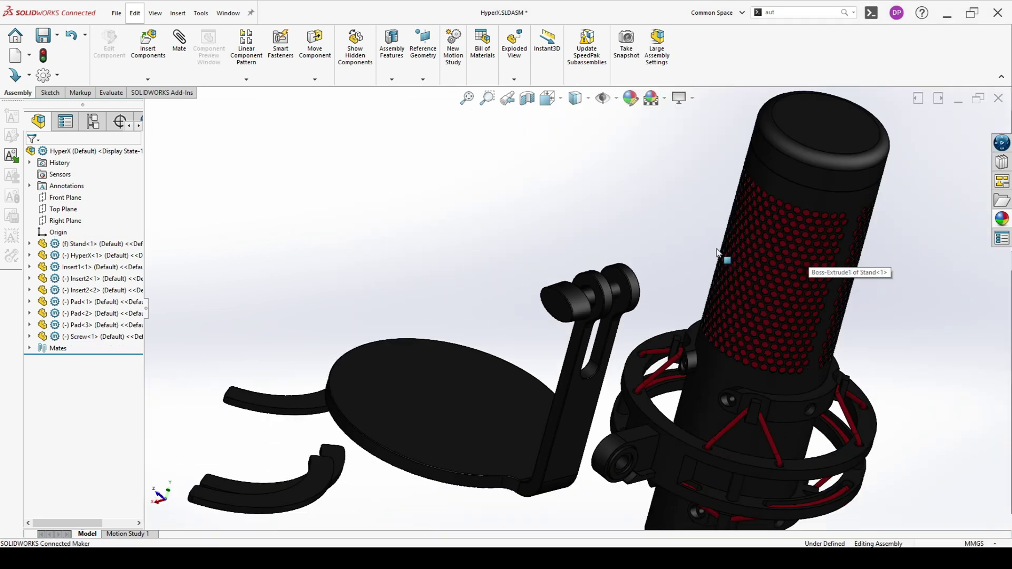
{"action": "middle_click_drag", "start_coordinate": [724, 252], "coordinate": [676, 221]}
{"action": "scroll", "coordinate": [676, 222], "scroll_direction": "up", "scroll_amount": 2}
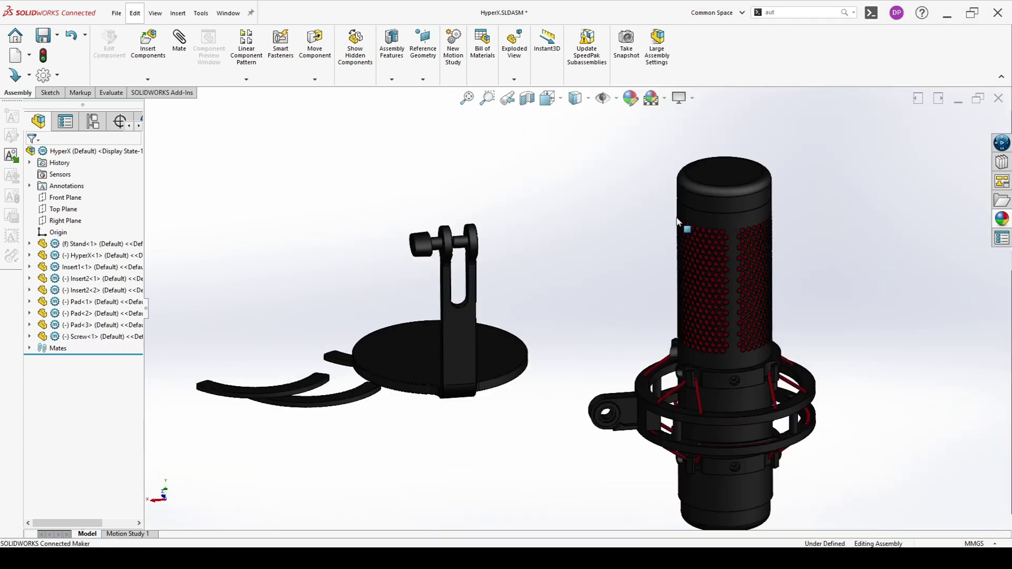
{"action": "scroll", "coordinate": [392, 398], "scroll_direction": "down", "scroll_amount": 2}
{"action": "middle_click_drag", "start_coordinate": [404, 370], "coordinate": [445, 166]}
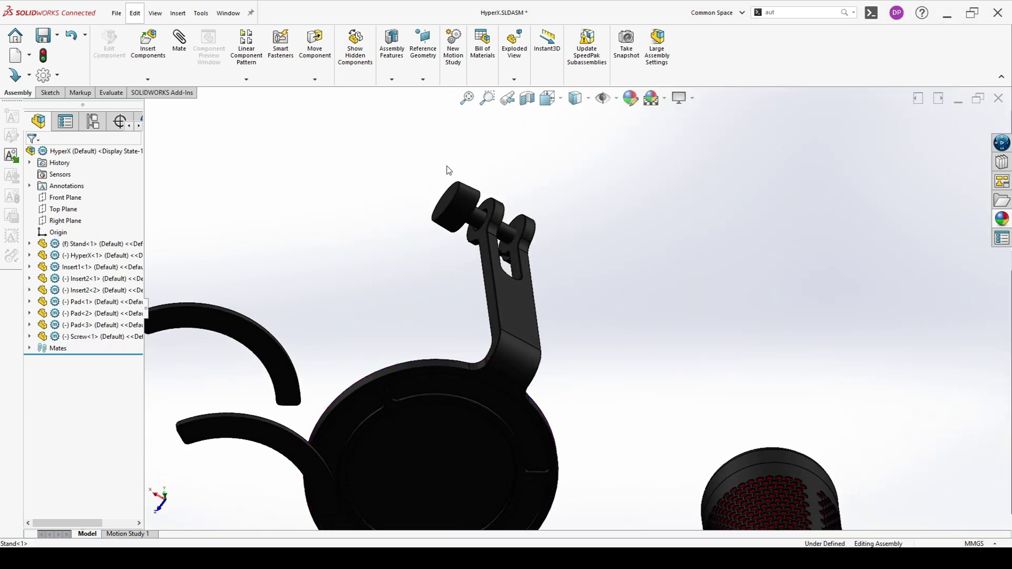
{"action": "scroll", "coordinate": [474, 237], "scroll_direction": "up", "scroll_amount": 3}
{"action": "scroll", "coordinate": [530, 381], "scroll_direction": "up", "scroll_amount": 3}
{"action": "left_click", "coordinate": [549, 324]}
{"action": "scroll", "coordinate": [549, 324], "scroll_direction": "down", "scroll_amount": 3}
{"action": "middle_click_drag", "start_coordinate": [384, 264], "coordinate": [409, 287]}
{"action": "left_click", "coordinate": [408, 283]}
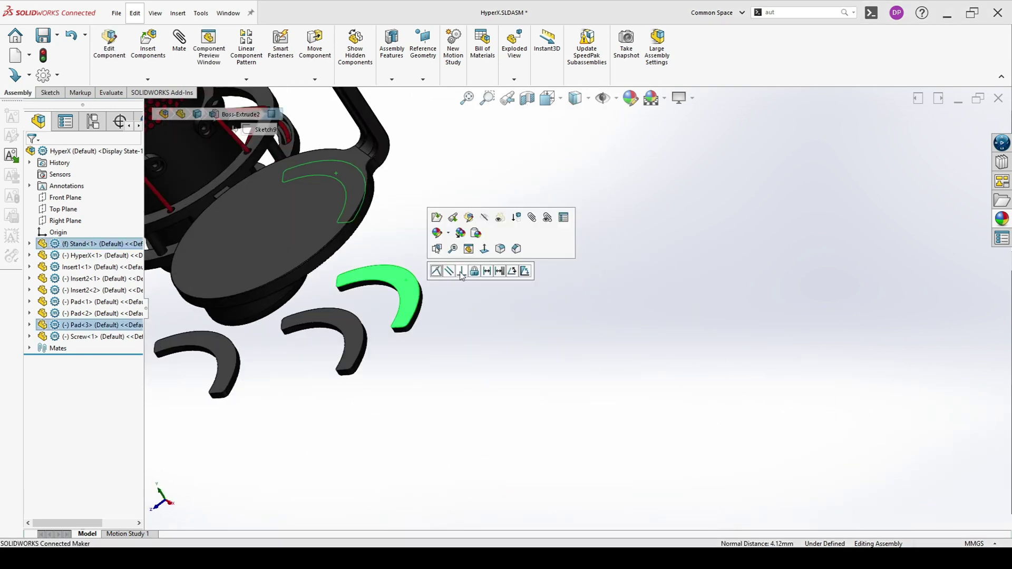
{"action": "left_click", "coordinate": [437, 272]}
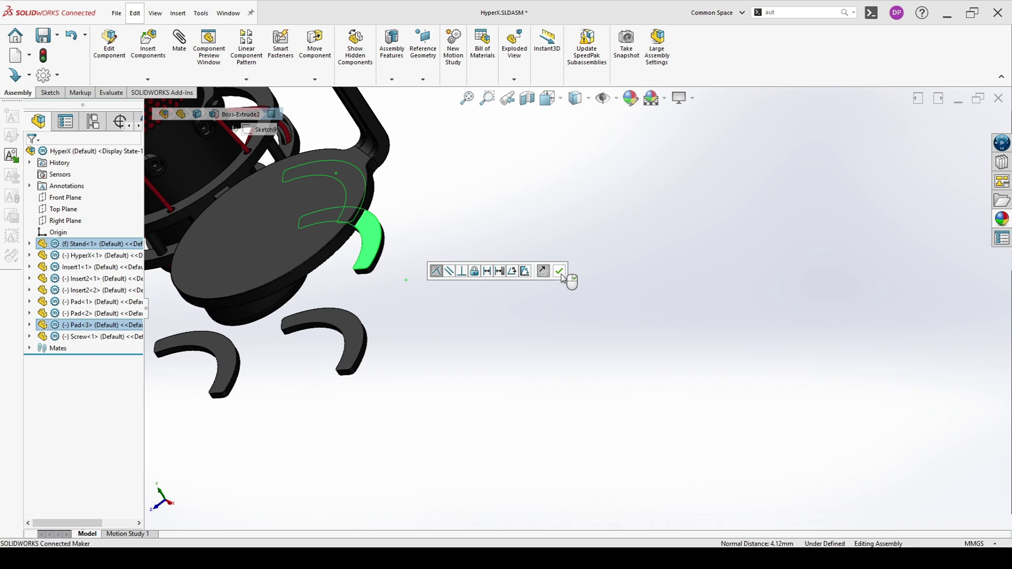
{"action": "left_click", "coordinate": [561, 274]}
Mate the outer curved side of Pad<3> concentric with the outer curved wall of the pocket nearest the stand arm
{"action": "scroll", "coordinate": [415, 247], "scroll_direction": "down", "scroll_amount": 1}
{"action": "middle_click_drag", "start_coordinate": [319, 216], "coordinate": [314, 175]}
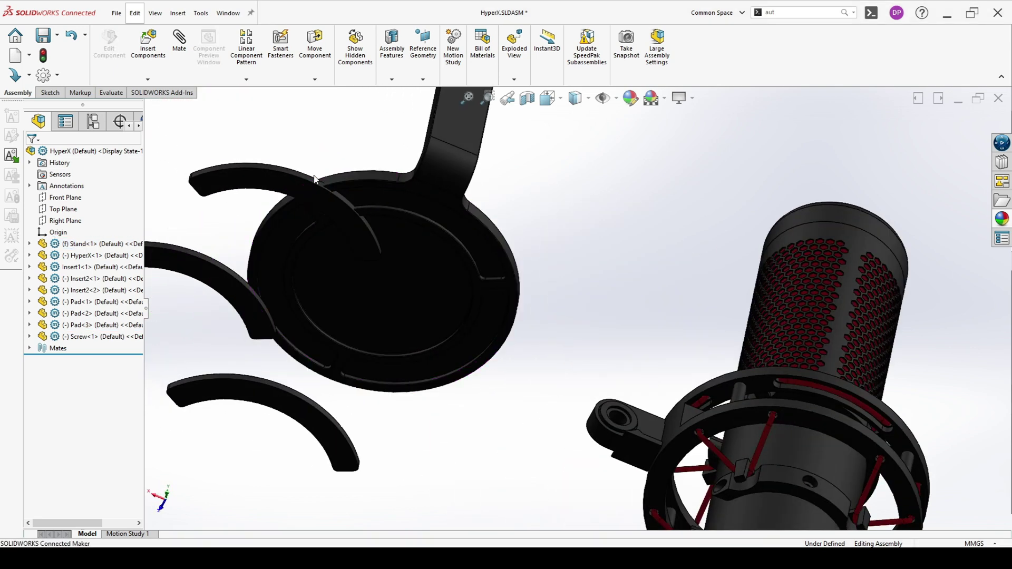
{"action": "scroll", "coordinate": [311, 185], "scroll_direction": "down", "scroll_amount": 5}
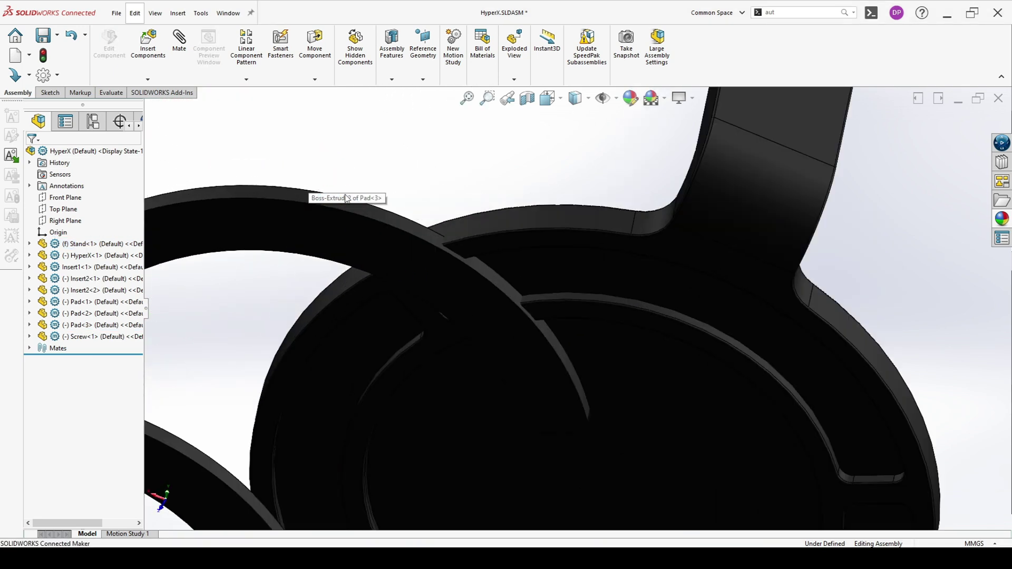
{"action": "left_click", "coordinate": [402, 230]}
{"action": "scroll", "coordinate": [660, 289], "scroll_direction": "up", "scroll_amount": 5}
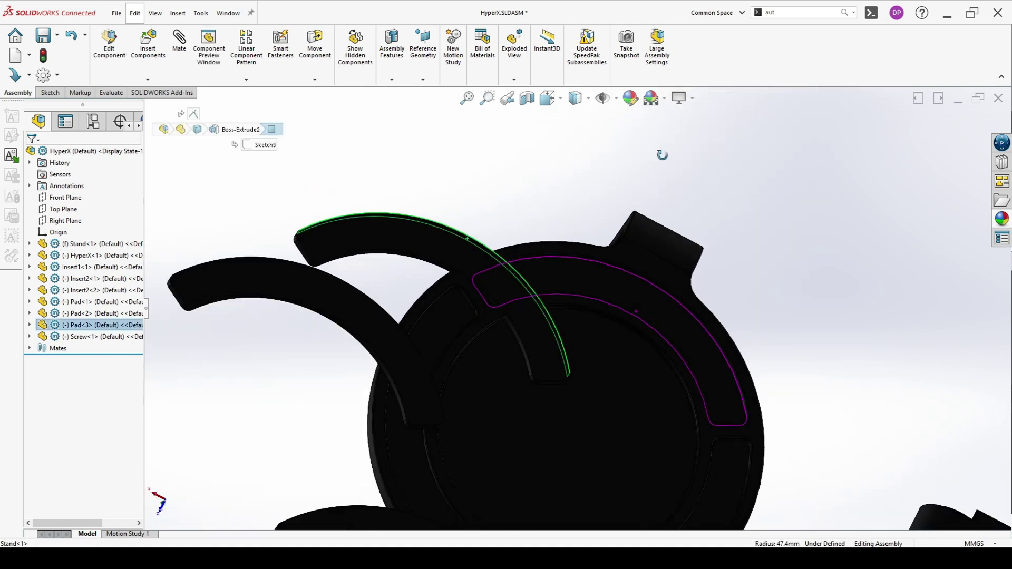
{"action": "scroll", "coordinate": [660, 289], "scroll_direction": "down", "scroll_amount": 5}
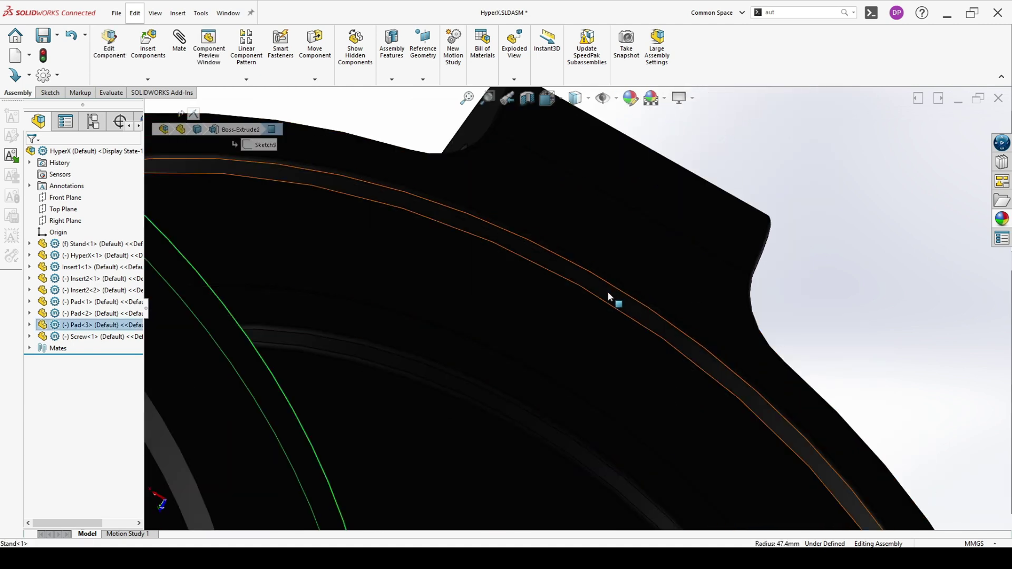
{"action": "left_click", "coordinate": [613, 295], "text": "ctrl"}
{"action": "left_click", "coordinate": [677, 284]}
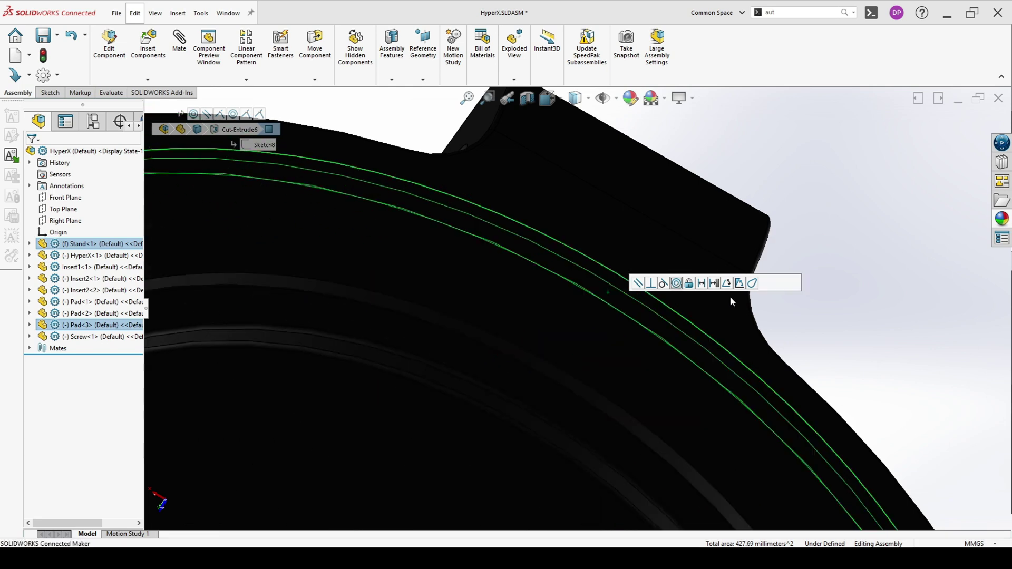
{"action": "left_click", "coordinate": [805, 284]}
Mate the straight end face of Pad<3> parallel to the end wall of its pocket in the stand base
{"action": "scroll", "coordinate": [789, 309], "scroll_direction": "up", "scroll_amount": 6}
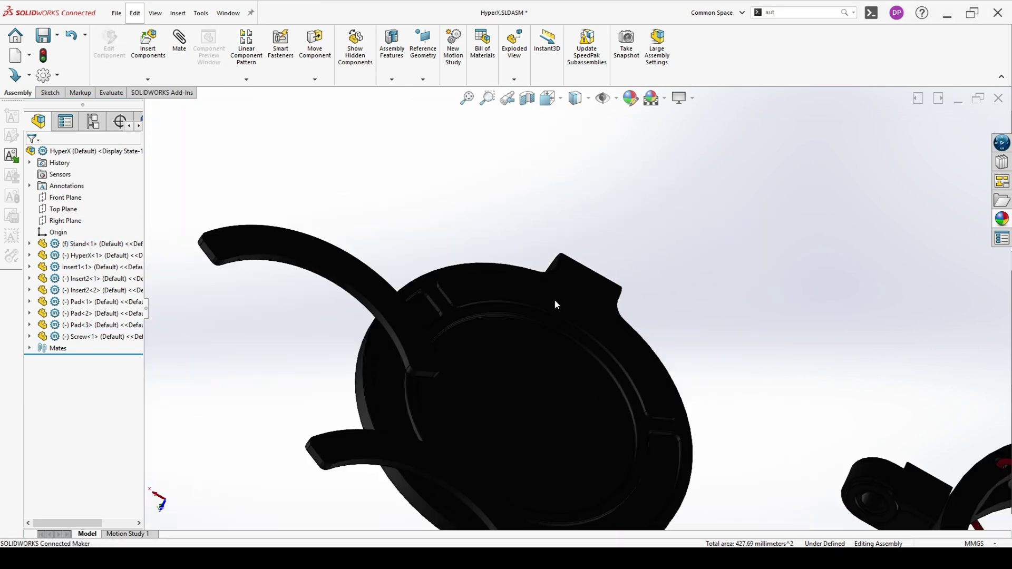
{"action": "scroll", "coordinate": [554, 299], "scroll_direction": "down", "scroll_amount": 3}
{"action": "left_click_drag", "start_coordinate": [389, 288], "coordinate": [431, 276]}
{"action": "left_click", "coordinate": [408, 288]}
{"action": "middle_click_drag", "start_coordinate": [408, 289], "coordinate": [325, 336]}
{"action": "left_click", "coordinate": [350, 293]}
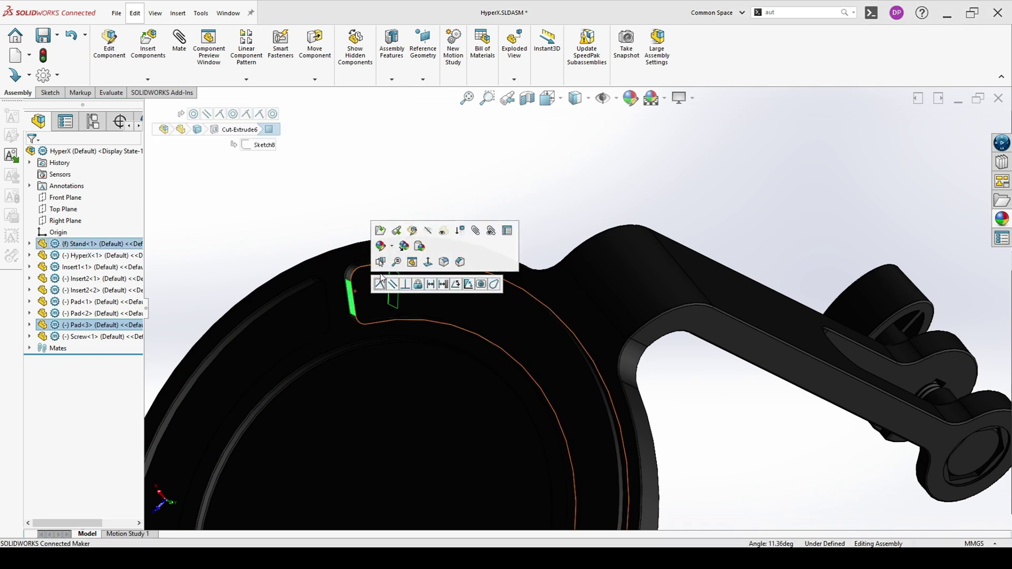
{"action": "left_click", "coordinate": [393, 288]}
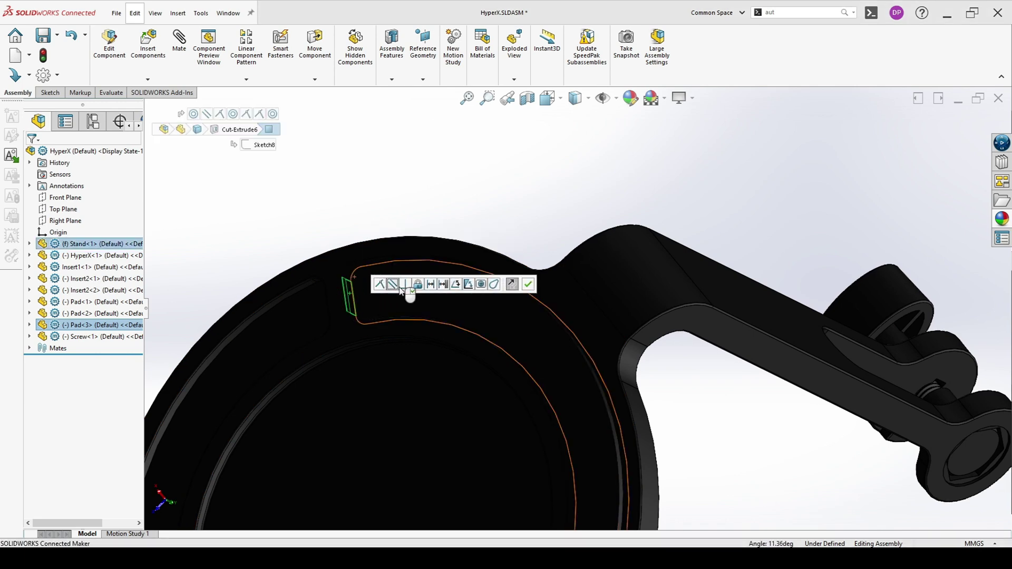
{"action": "left_click", "coordinate": [529, 285]}
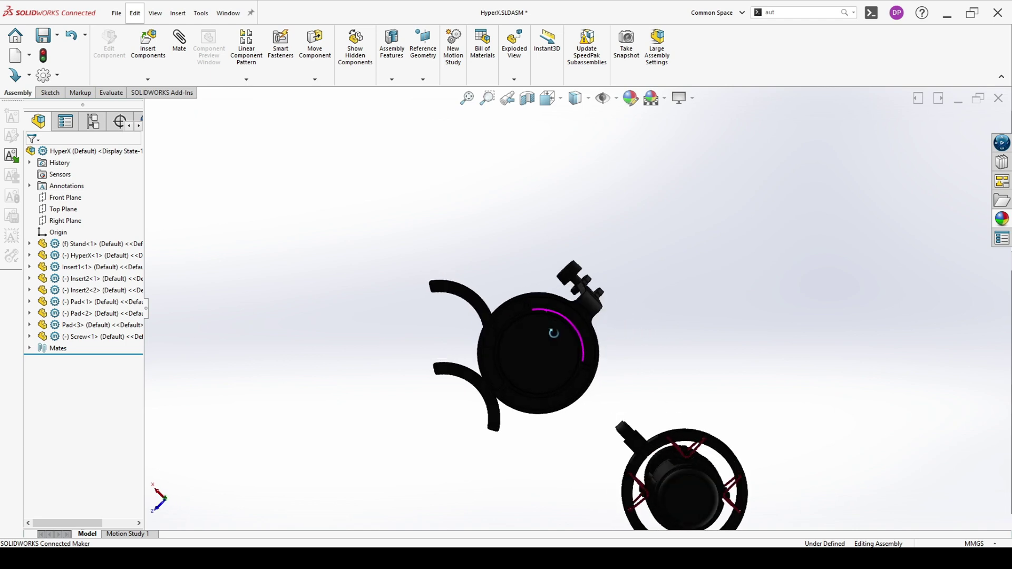
Mate the flat face of Pad<2> coincident with the floor of one of the two empty pockets in the stand base
{"action": "left_click", "coordinate": [526, 378]}
{"action": "middle_click_drag", "start_coordinate": [526, 377], "coordinate": [480, 170]}
{"action": "scroll", "coordinate": [508, 237], "scroll_direction": "down", "scroll_amount": 4}
{"action": "left_click", "coordinate": [519, 318]}
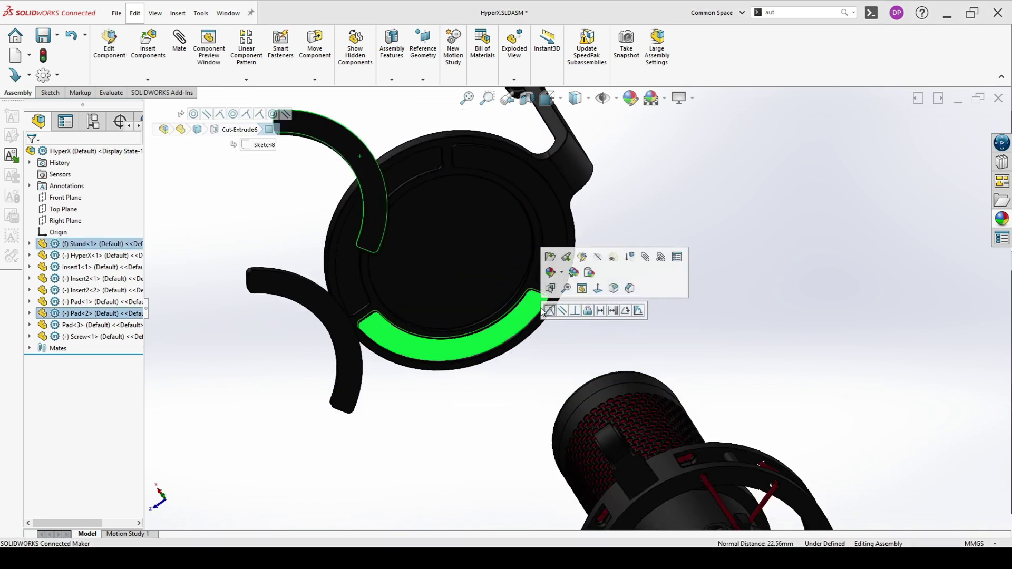
{"action": "left_click", "coordinate": [549, 310]}
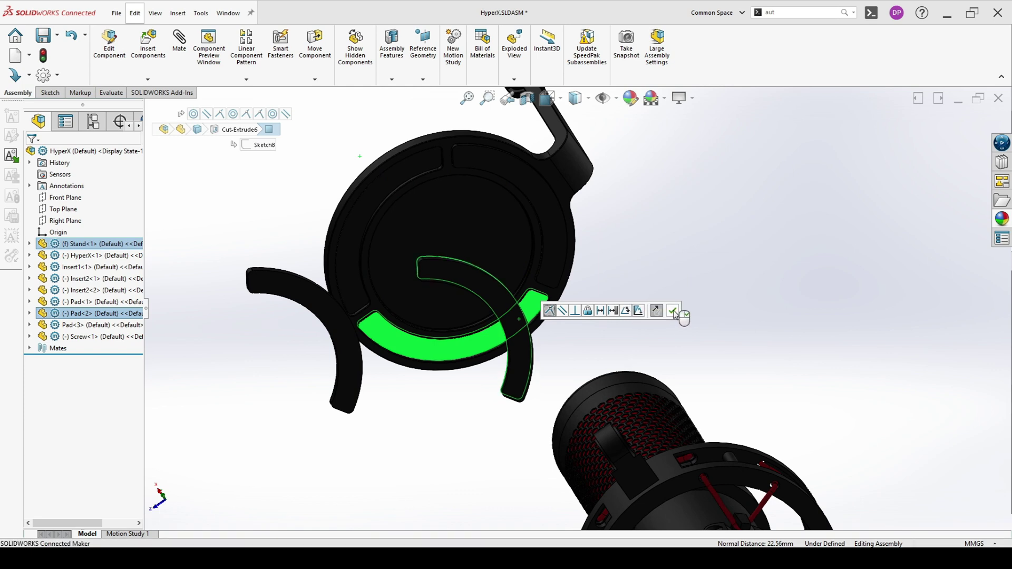
{"action": "left_click", "coordinate": [673, 311]}
Mate the outer curved side of Pad<2> concentric with the outer curved wall of its pocket
{"action": "scroll", "coordinate": [548, 334], "scroll_direction": "down", "scroll_amount": 6}
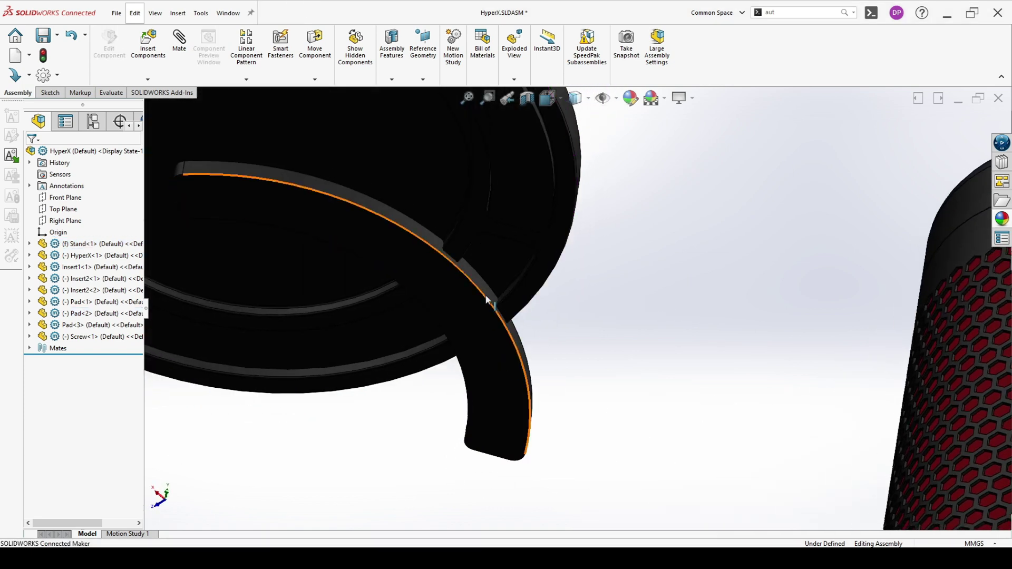
{"action": "left_click", "coordinate": [493, 298]}
{"action": "middle_click_drag", "start_coordinate": [493, 298], "coordinate": [516, 290]}
{"action": "left_click", "coordinate": [515, 288], "text": "ctrl"}
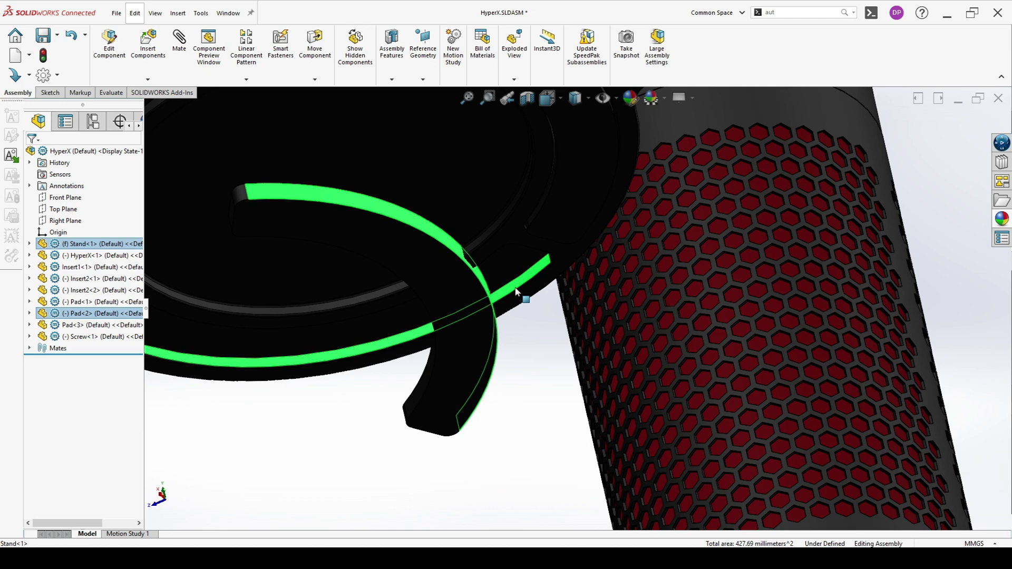
{"action": "left_click", "coordinate": [584, 278]}
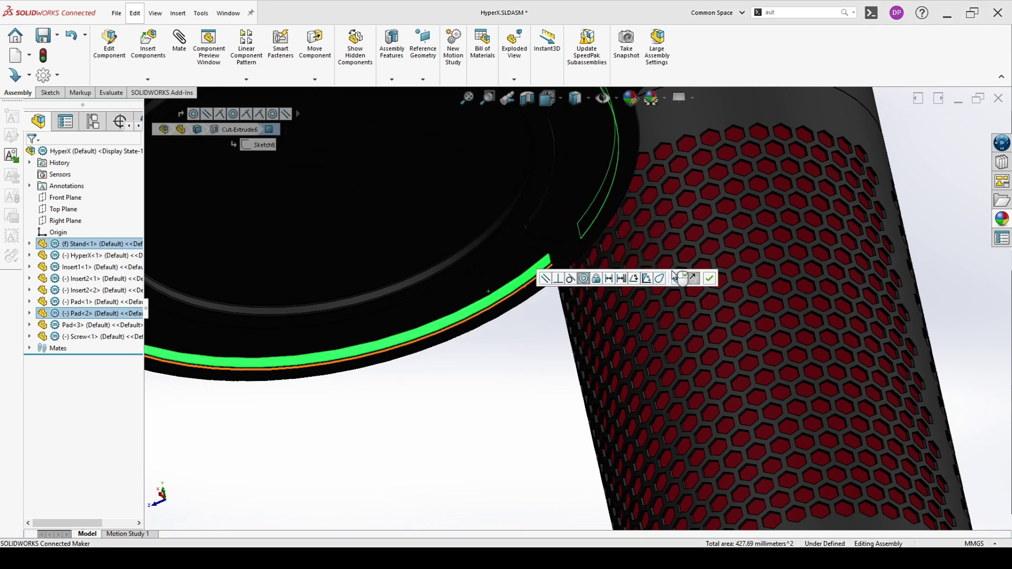
{"action": "left_click", "coordinate": [708, 279]}
Isolate the stand and Pad<2> so that only these two components are shown
{"action": "scroll", "coordinate": [560, 270], "scroll_direction": "up", "scroll_amount": 5}
{"action": "middle_click_drag", "start_coordinate": [560, 270], "coordinate": [558, 177]}
{"action": "left_click_drag", "start_coordinate": [543, 166], "coordinate": [594, 239]}
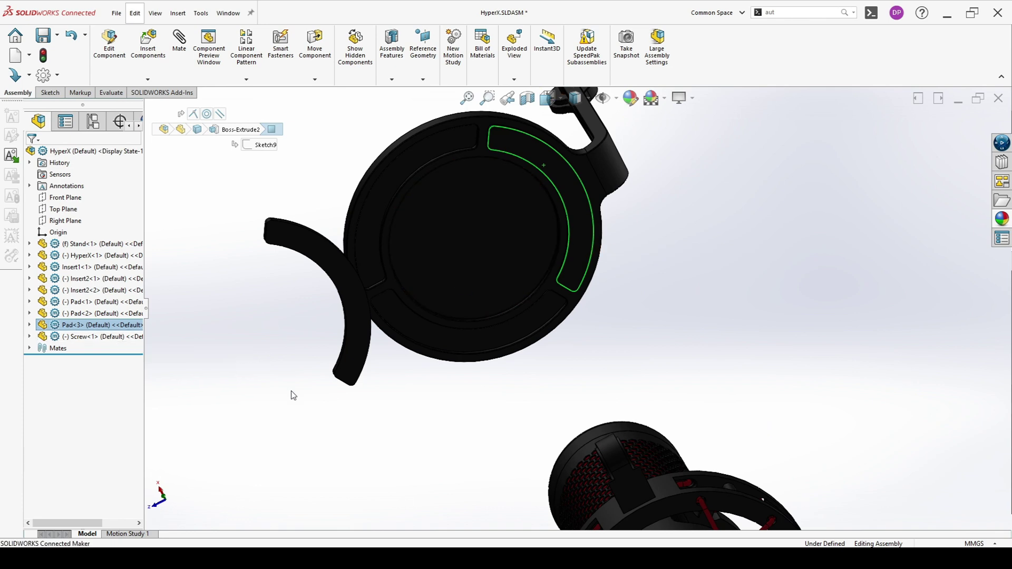
{"action": "left_click", "coordinate": [493, 432]}
{"action": "scroll", "coordinate": [541, 360], "scroll_direction": "down", "scroll_amount": 1}
{"action": "middle_click_drag", "start_coordinate": [541, 360], "coordinate": [545, 327]}
{"action": "scroll", "coordinate": [546, 330], "scroll_direction": "up", "scroll_amount": 4}
{"action": "scroll", "coordinate": [586, 276], "scroll_direction": "down", "scroll_amount": 3}
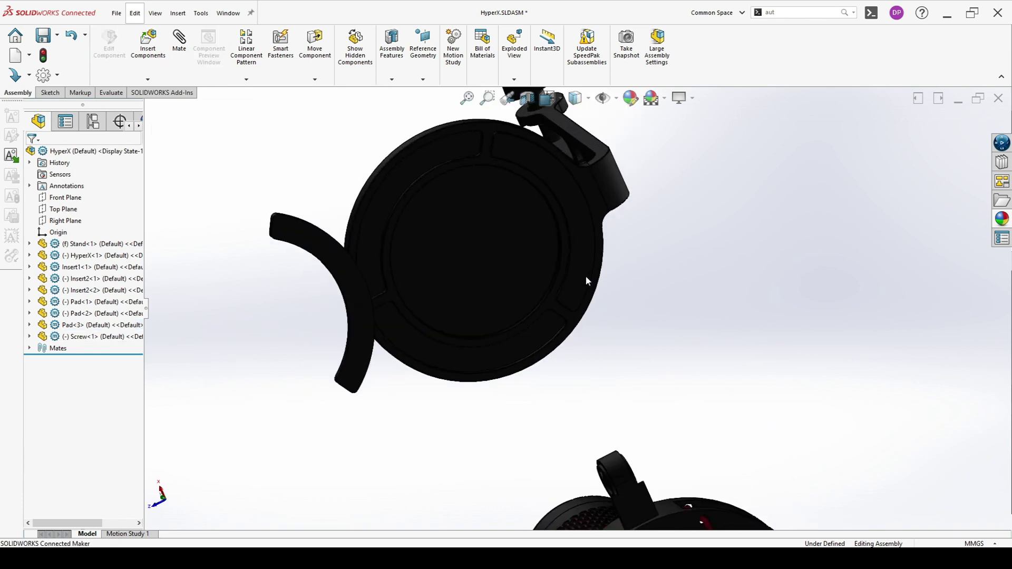
{"action": "left_click", "coordinate": [109, 314]}
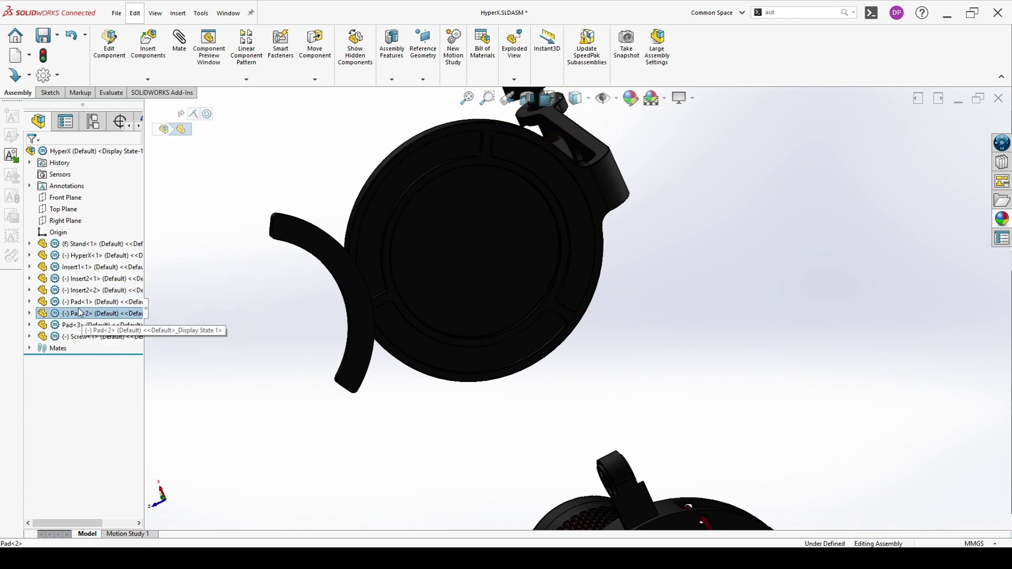
{"action": "left_click", "coordinate": [433, 361]}
{"action": "right_click", "coordinate": [435, 358]}
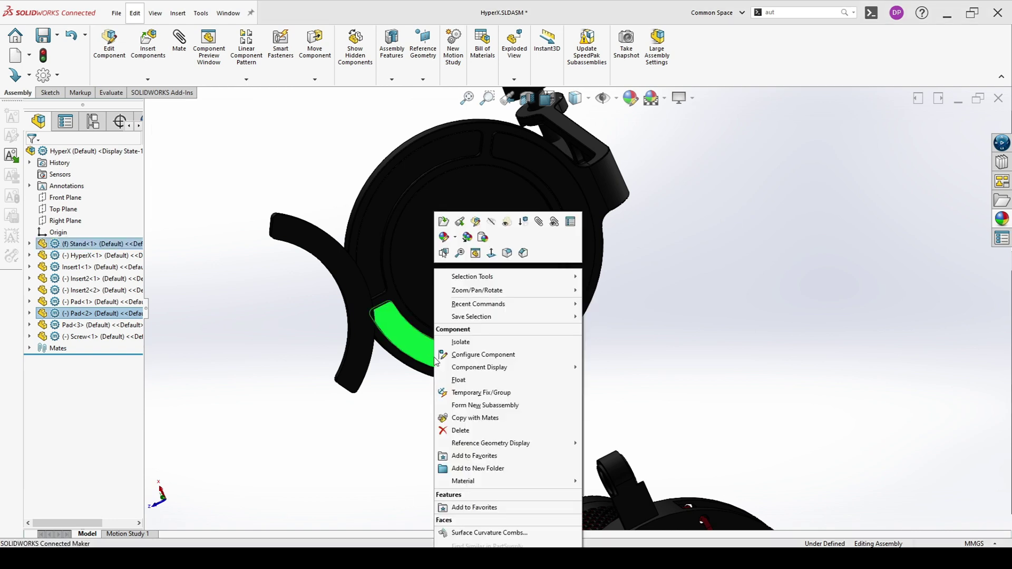
{"action": "left_click", "coordinate": [467, 342]}
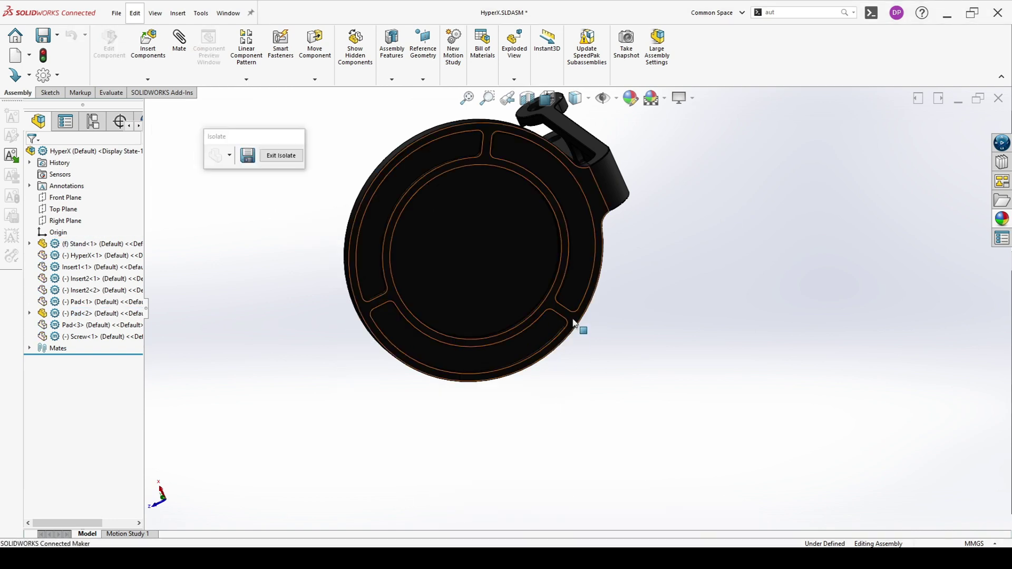
Mate the straight end face of Pad<2> parallel to the adjacent end wall of its pocket
{"action": "left_click_drag", "start_coordinate": [578, 228], "coordinate": [395, 301]}
{"action": "scroll", "coordinate": [417, 319], "scroll_direction": "down", "scroll_amount": 8}
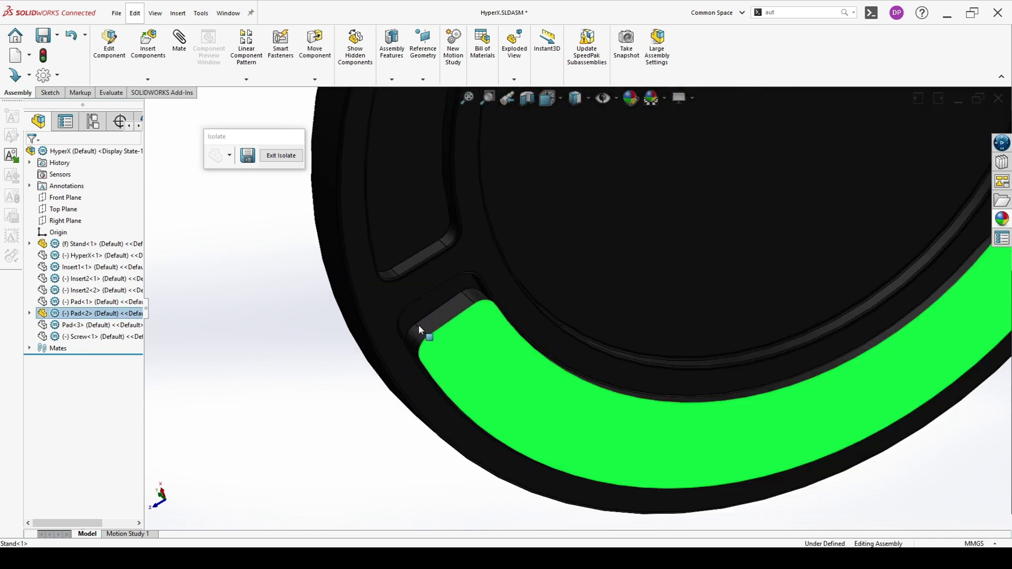
{"action": "left_click", "coordinate": [459, 311]}
{"action": "middle_click_drag", "start_coordinate": [447, 319], "coordinate": [400, 193]}
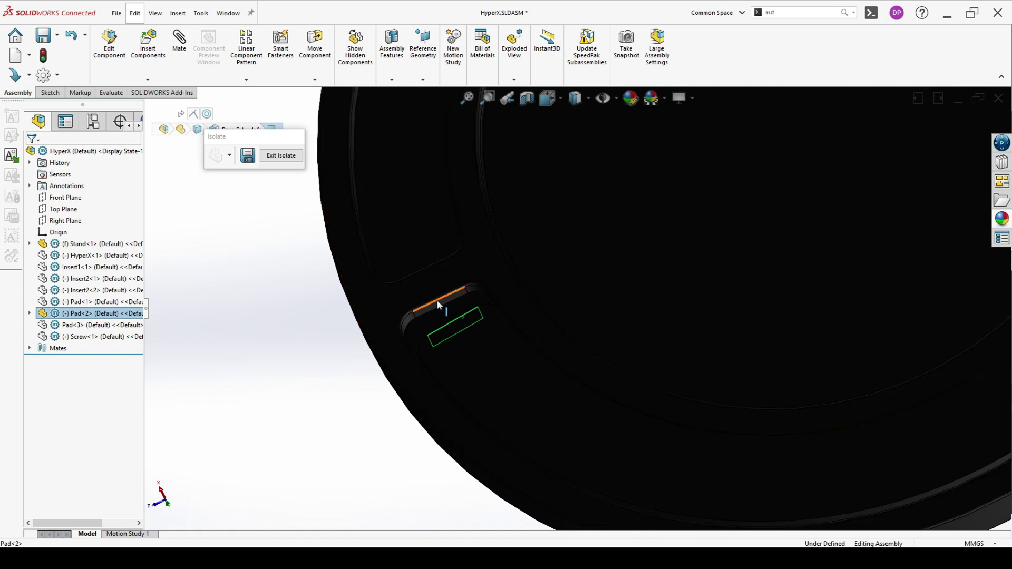
{"action": "left_click", "coordinate": [443, 303], "text": "ctrl"}
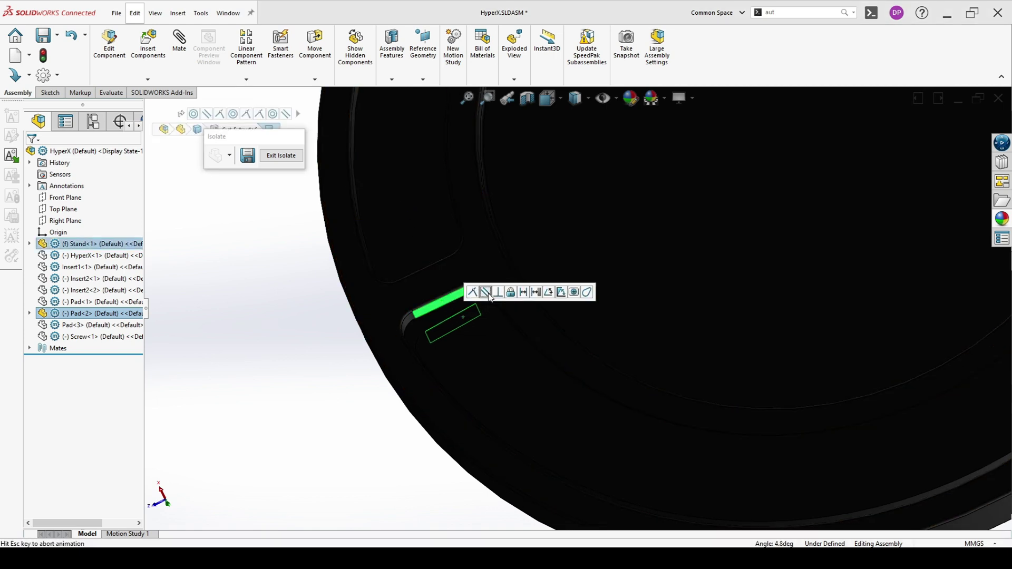
{"action": "left_click", "coordinate": [622, 297]}
{"action": "scroll", "coordinate": [590, 310], "scroll_direction": "up", "scroll_amount": 8}
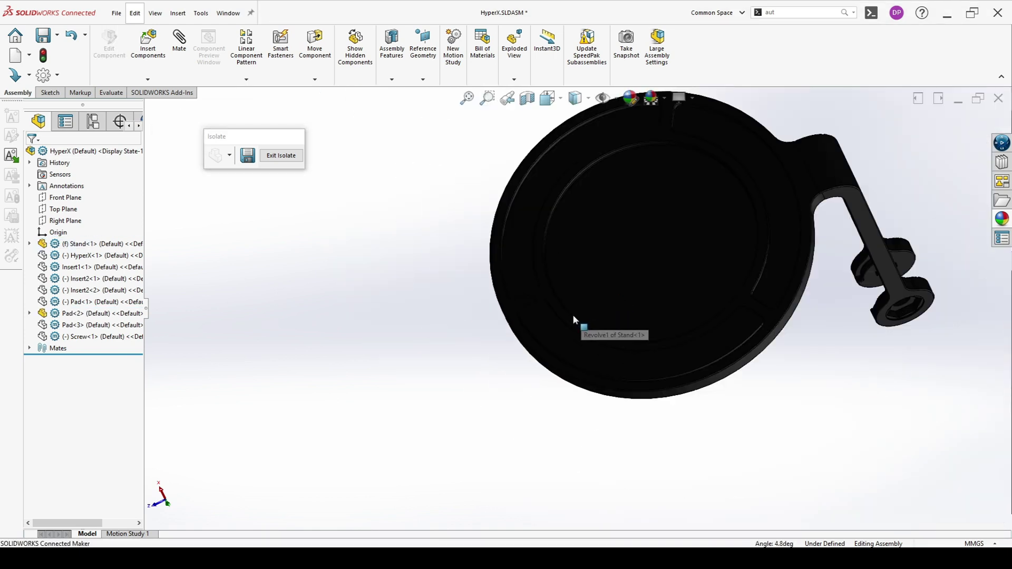
Leave the current isolation and isolate the stand together with the unplaced Pad<1>
{"action": "left_click", "coordinate": [282, 156]}
{"action": "middle_click_drag", "start_coordinate": [520, 288], "coordinate": [607, 448]}
{"action": "left_click", "coordinate": [608, 271]}
{"action": "scroll", "coordinate": [497, 302], "scroll_direction": "down", "scroll_amount": 5}
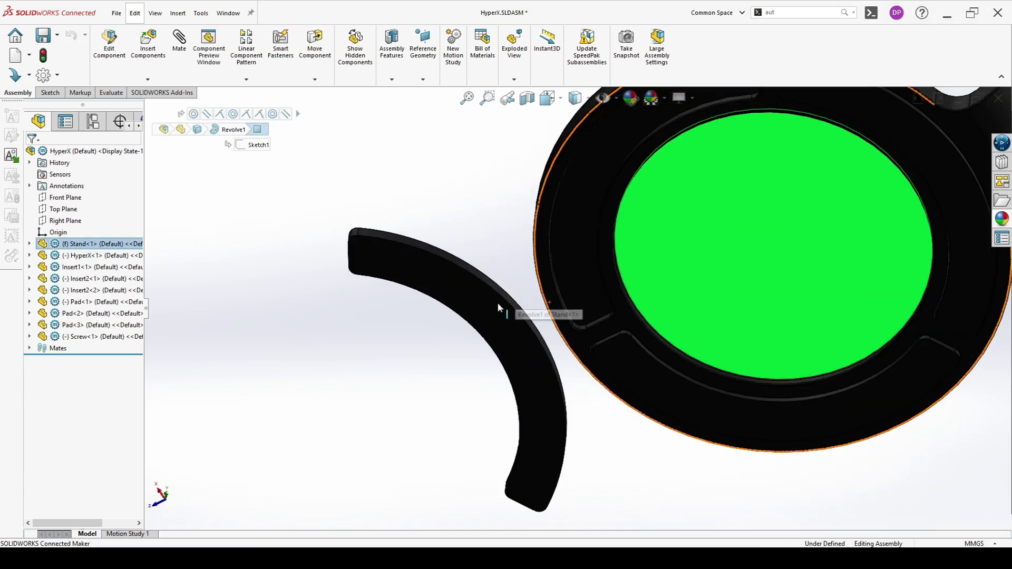
{"action": "left_click", "coordinate": [494, 308], "text": "ctrl"}
{"action": "right_click", "coordinate": [493, 310]}
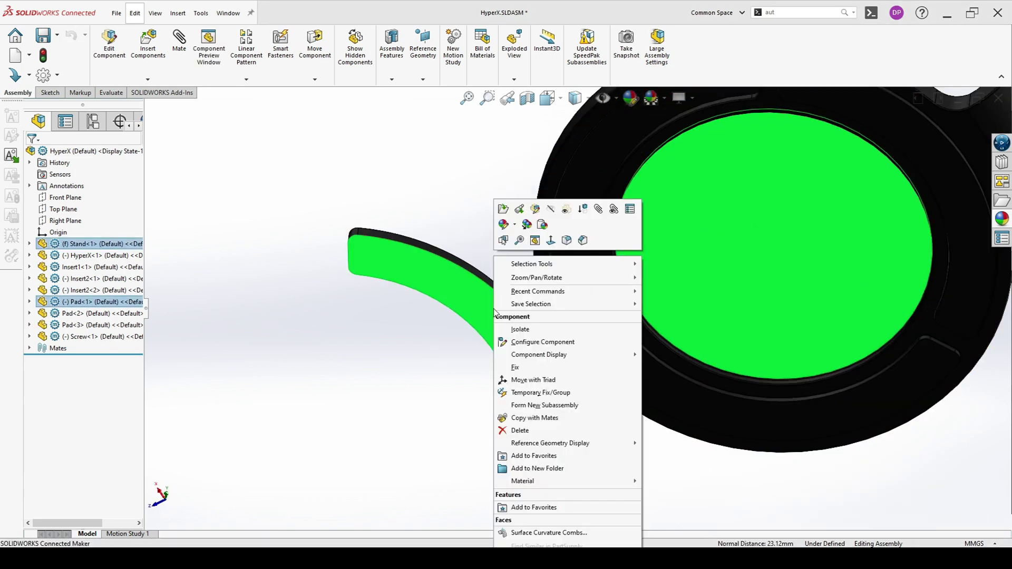
{"action": "left_click", "coordinate": [519, 330]}
Mate the flat face of Pad<1> coincident with the floor of the last empty pocket in the stand base
{"action": "mouse_move", "coordinate": [528, 297]}
{"action": "middle_mouse_down"}
{"action": "mouse_move", "coordinate": [529, 443]}
{"action": "mouse_move", "coordinate": [514, 307]}
{"action": "middle_mouse_up"}
{"action": "left_click", "coordinate": [517, 287], "text": "ctrl"}
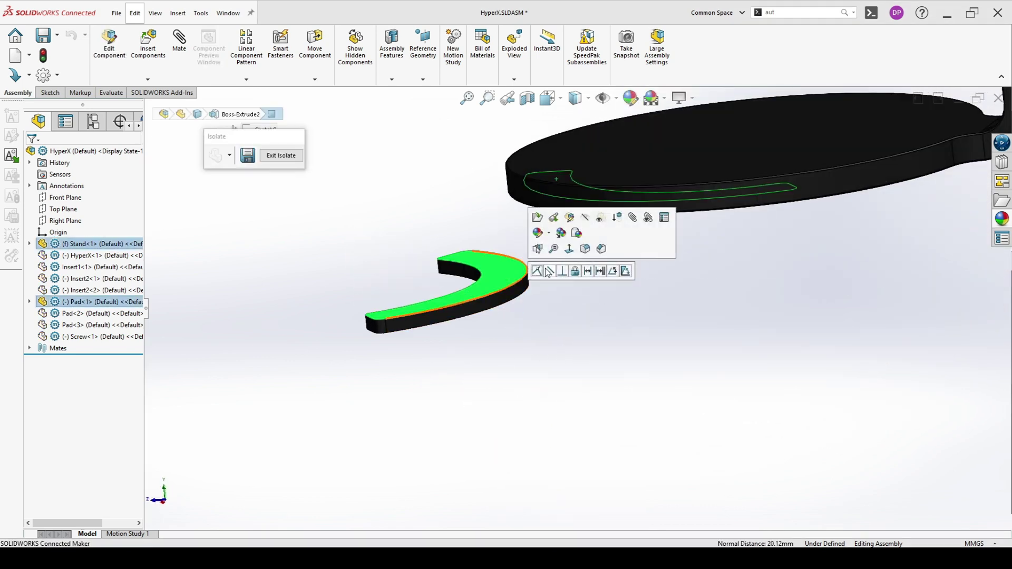
{"action": "left_click", "coordinate": [536, 272]}
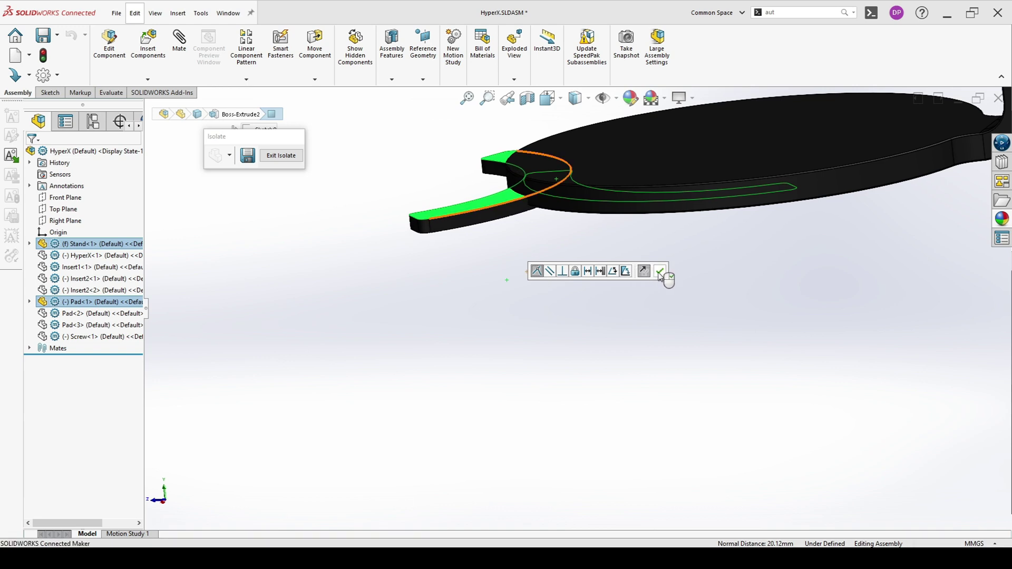
{"action": "left_click", "coordinate": [659, 272]}
Mate the outer curved side of Pad<1> concentric with the outer curved wall of the last pocket
{"action": "middle_click_drag", "start_coordinate": [644, 273], "coordinate": [522, 255]}
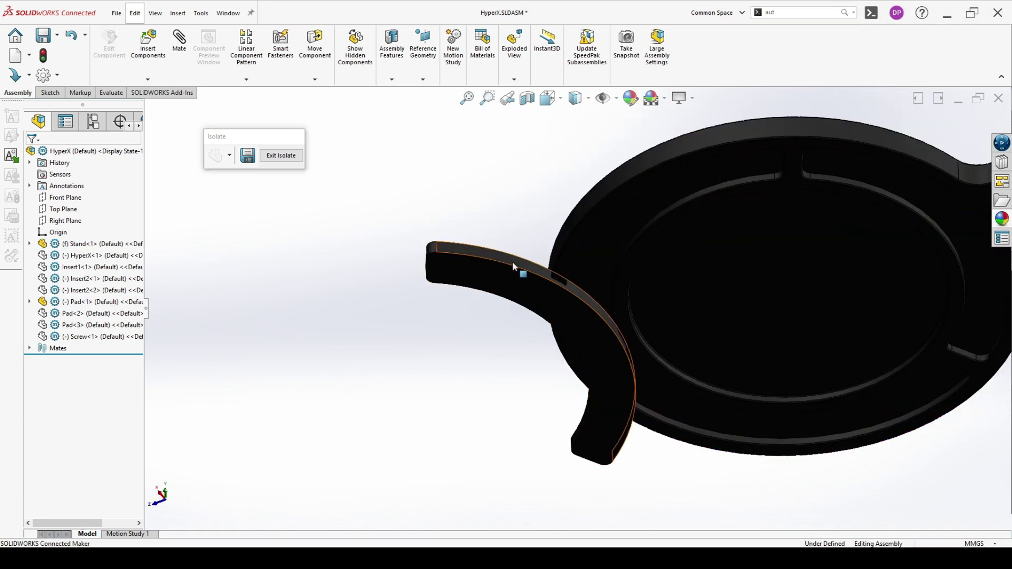
{"action": "left_click", "coordinate": [514, 267]}
{"action": "scroll", "coordinate": [580, 195], "scroll_direction": "down", "scroll_amount": 5}
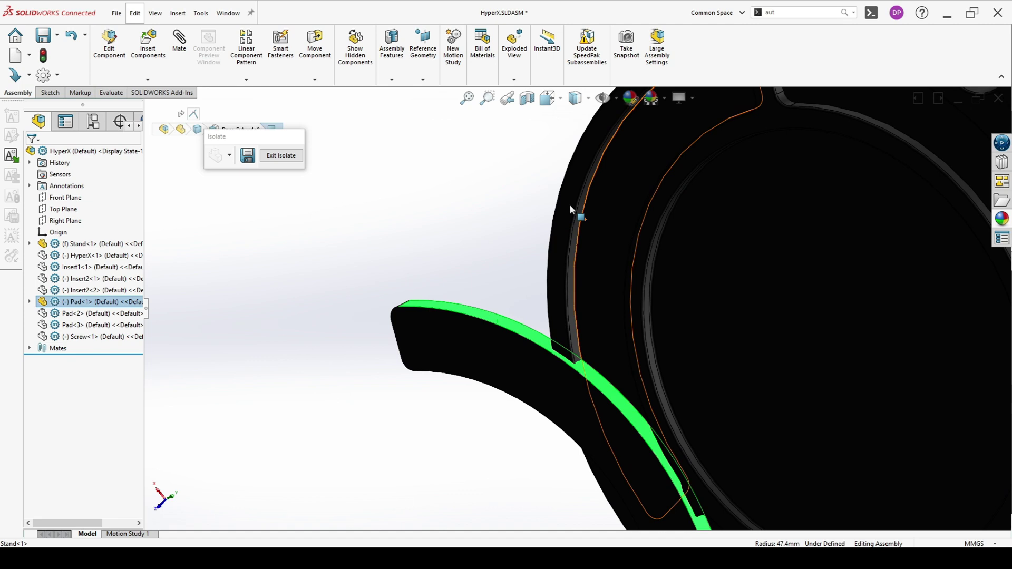
{"action": "left_click", "coordinate": [575, 250], "text": "ctrl"}
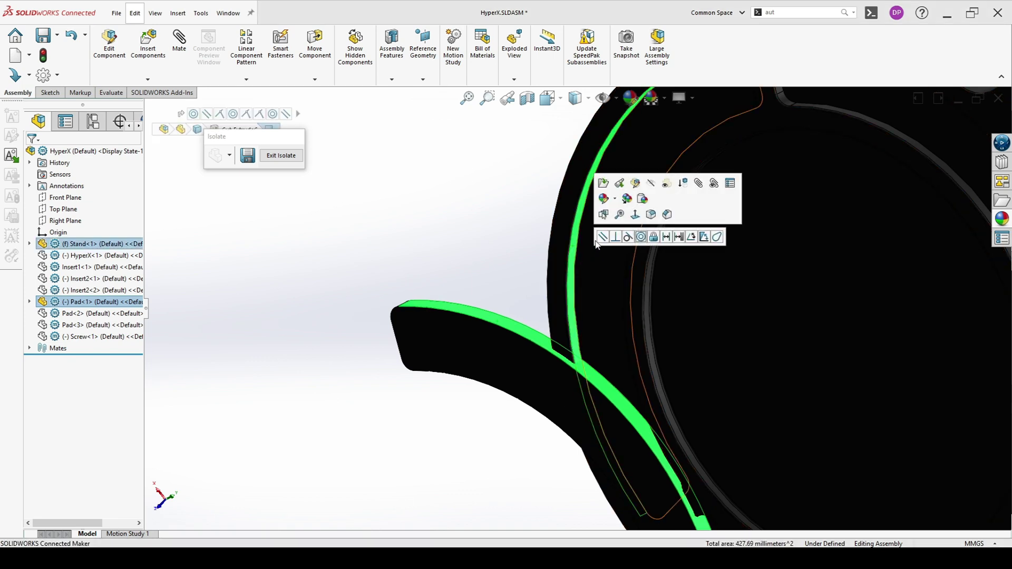
{"action": "left_click", "coordinate": [642, 238]}
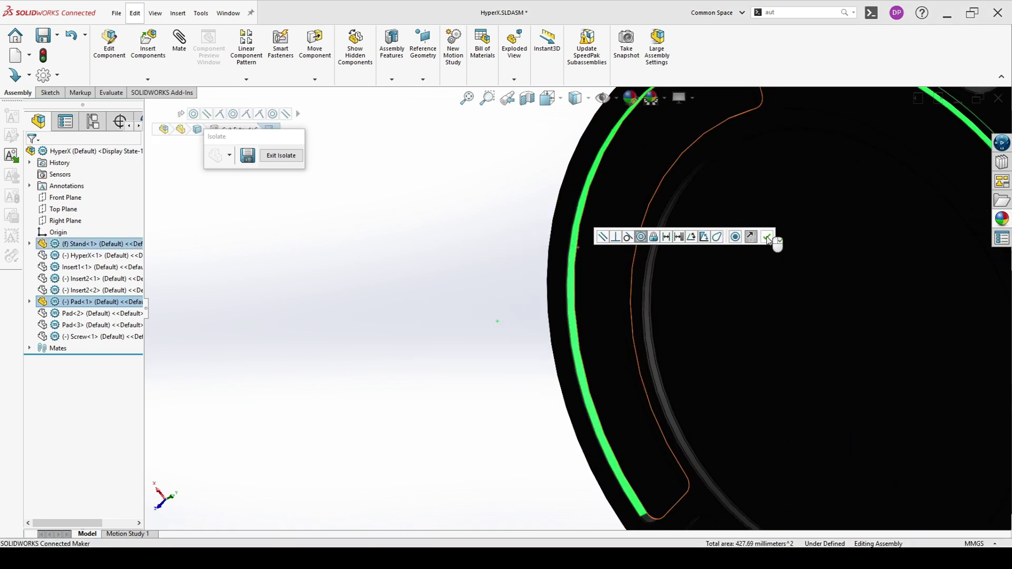
{"action": "left_click", "coordinate": [767, 239]}
Mate the straight end face of Pad<1> parallel to the end wall of its pocket in the stand base
{"action": "left_click_drag", "start_coordinate": [738, 171], "coordinate": [599, 379]}
{"action": "scroll", "coordinate": [606, 395], "scroll_direction": "down", "scroll_amount": 5}
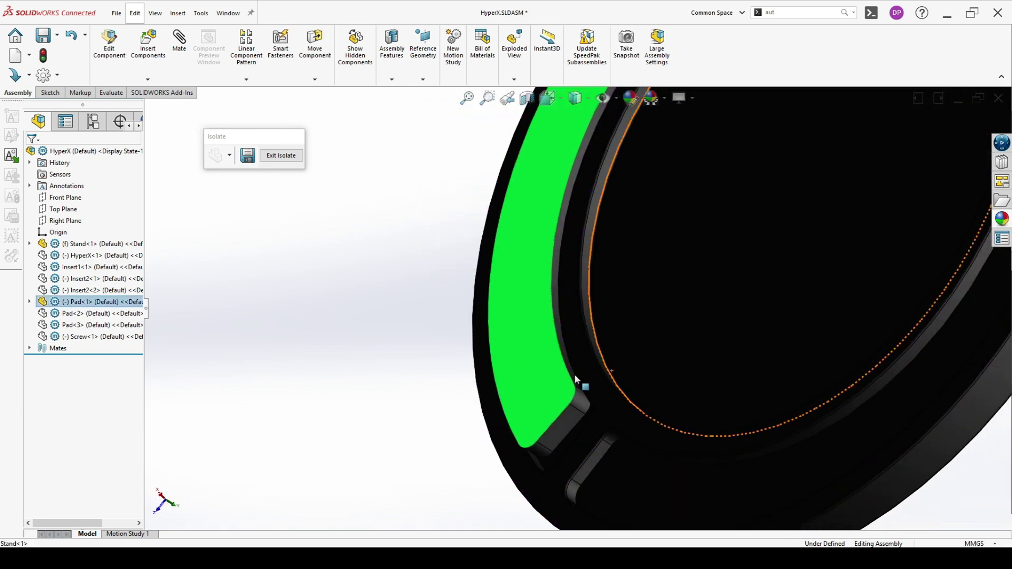
{"action": "left_click", "coordinate": [568, 422]}
{"action": "middle_click_drag", "start_coordinate": [568, 422], "coordinate": [674, 496]}
{"action": "left_click", "coordinate": [592, 440], "text": "ctrl"}
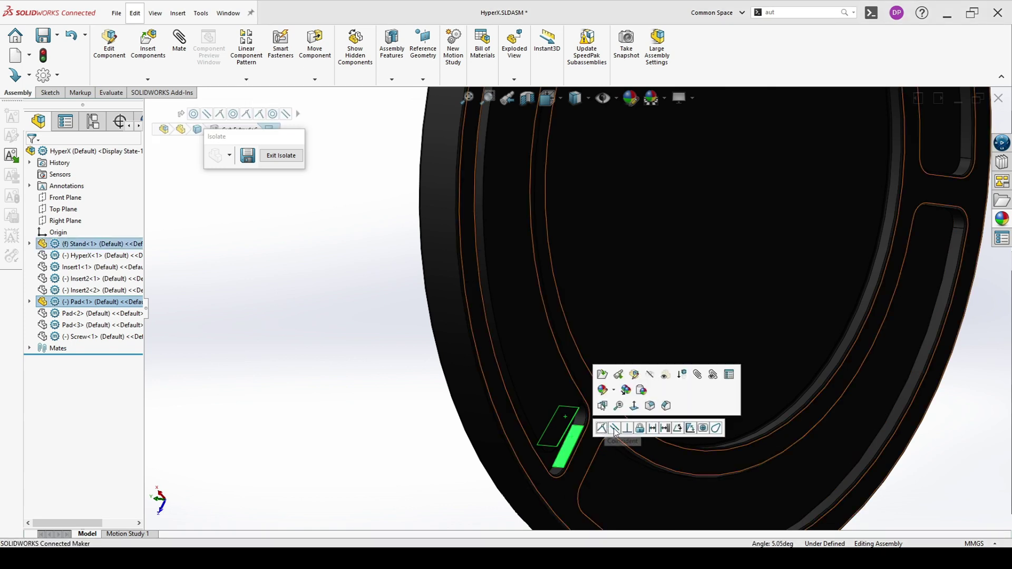
{"action": "left_click", "coordinate": [615, 431]}
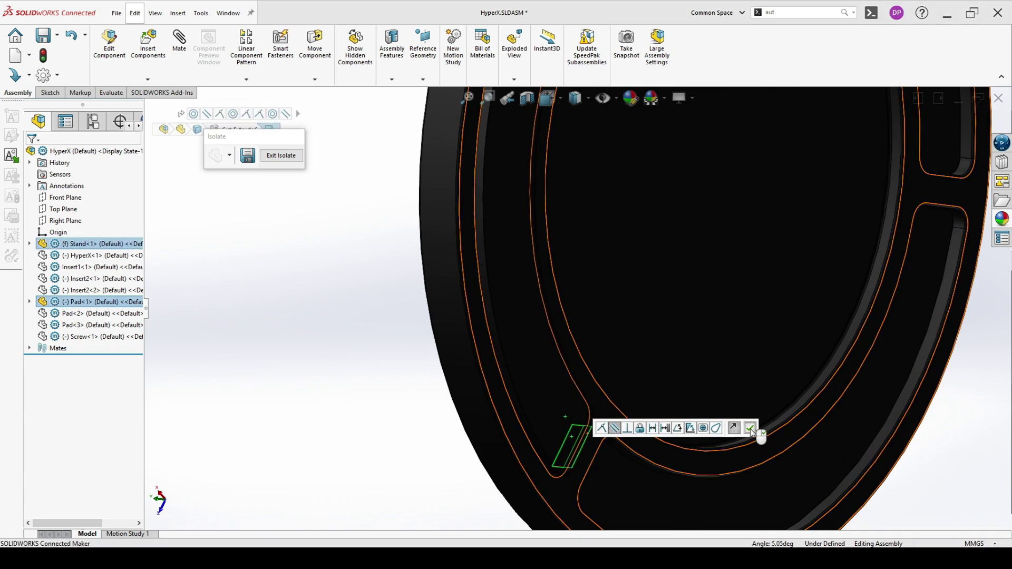
{"action": "left_click", "coordinate": [751, 430]}
{"action": "scroll", "coordinate": [731, 427], "scroll_direction": "up", "scroll_amount": 5}
{"action": "scroll", "coordinate": [731, 427], "scroll_direction": "up", "scroll_amount": 3}
{"action": "middle_click_drag", "start_coordinate": [601, 258], "coordinate": [709, 224]}
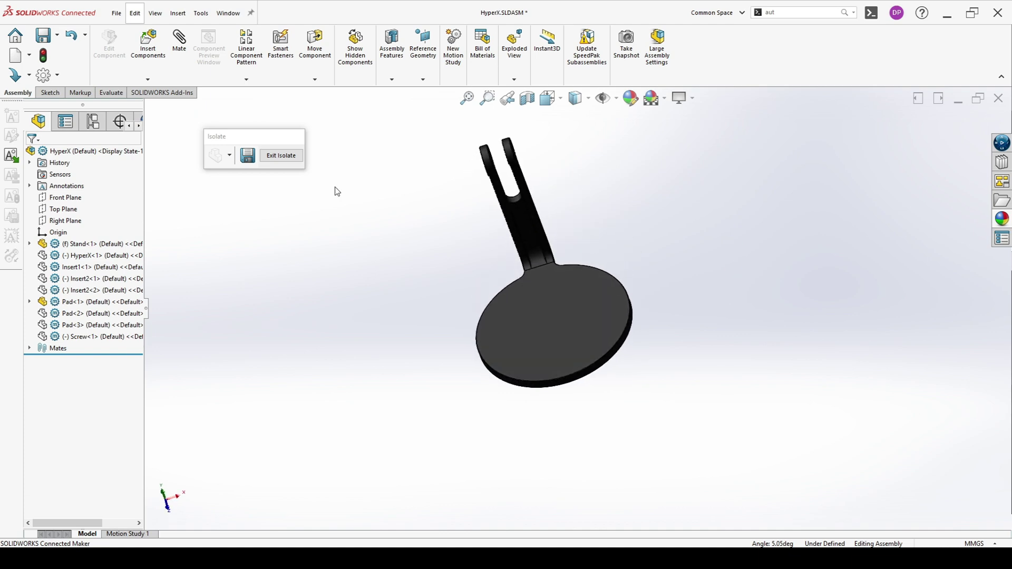
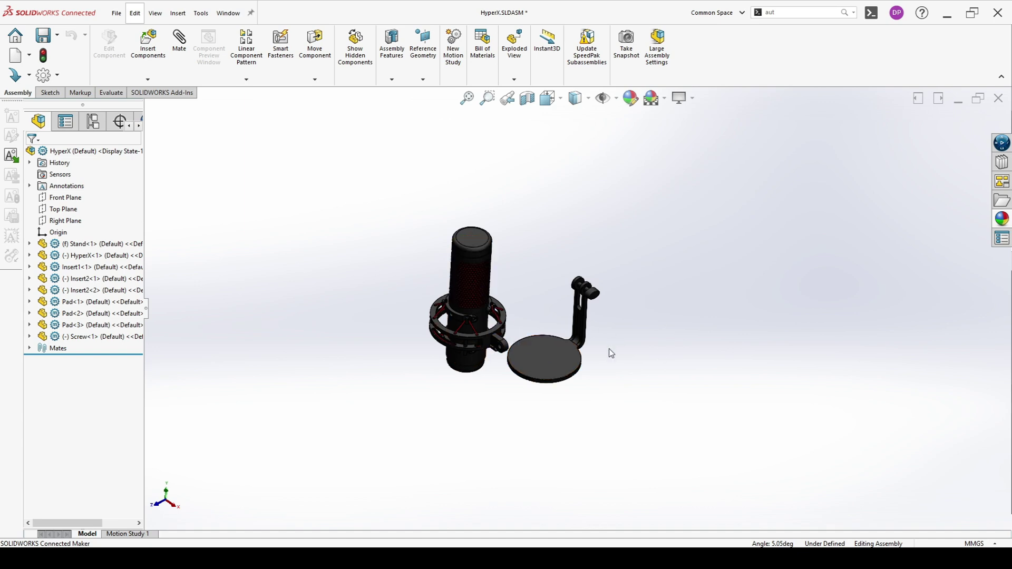
Start Interference Detection on the assembly and clear the preselected HyperX assembly from the components to check
{"action": "scroll", "coordinate": [586, 308], "scroll_direction": "down", "scroll_amount": 4}
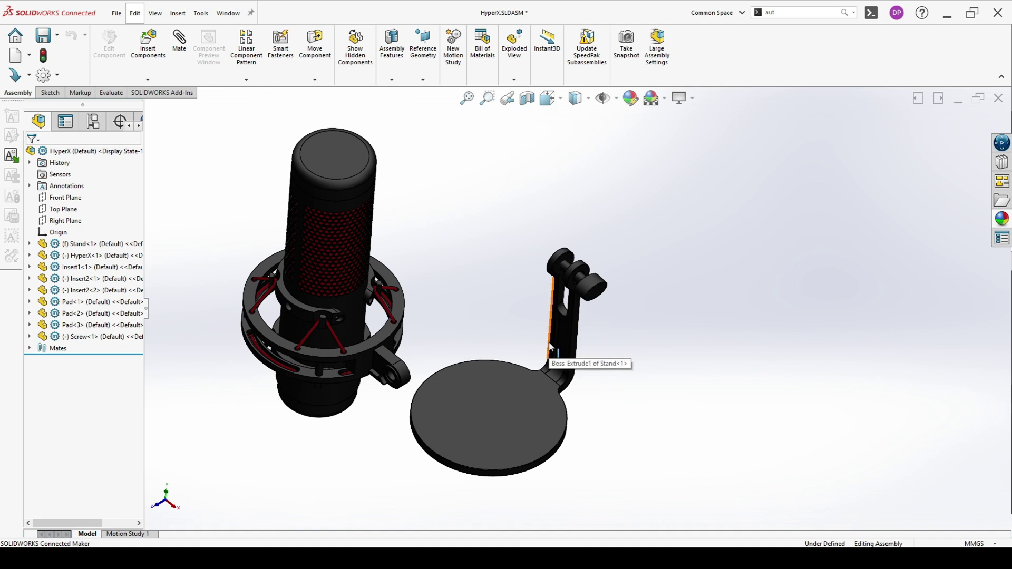
{"action": "left_click", "coordinate": [112, 94]}
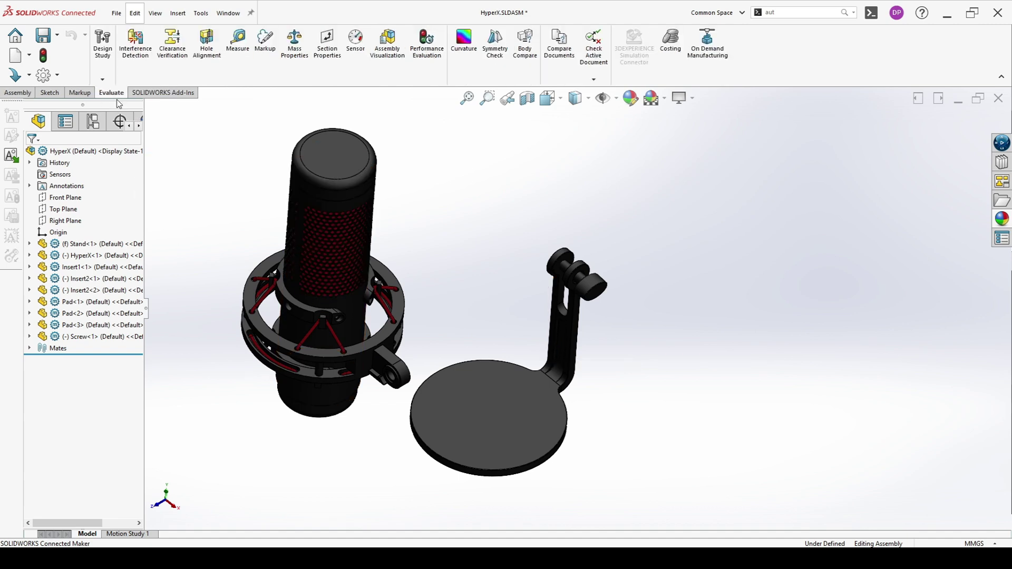
{"action": "left_click", "coordinate": [136, 51]}
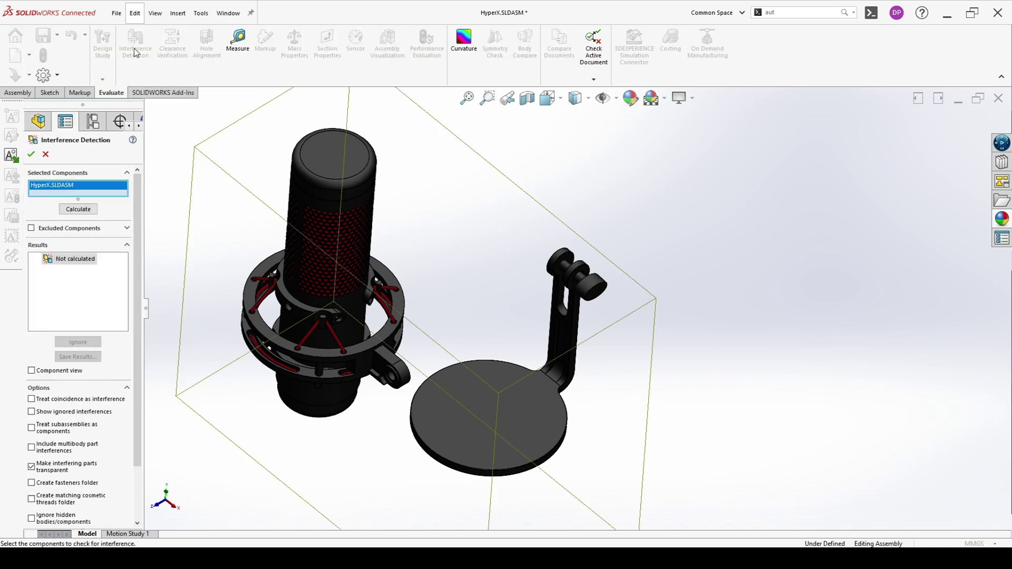
{"action": "scroll", "coordinate": [754, 389], "scroll_direction": "up", "scroll_amount": 3}
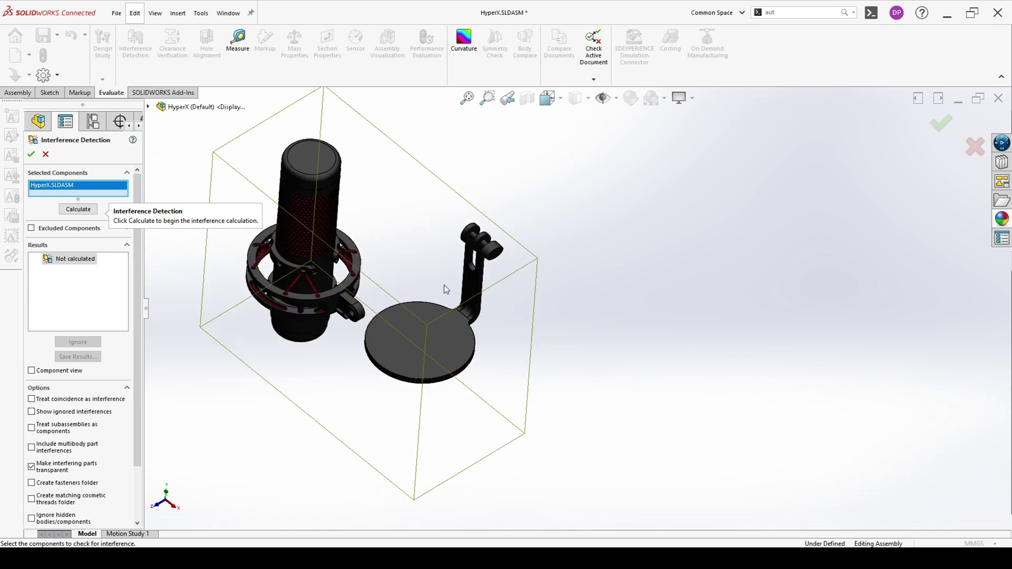
{"action": "right_click", "coordinate": [97, 195]}
{"action": "left_click", "coordinate": [180, 197]}
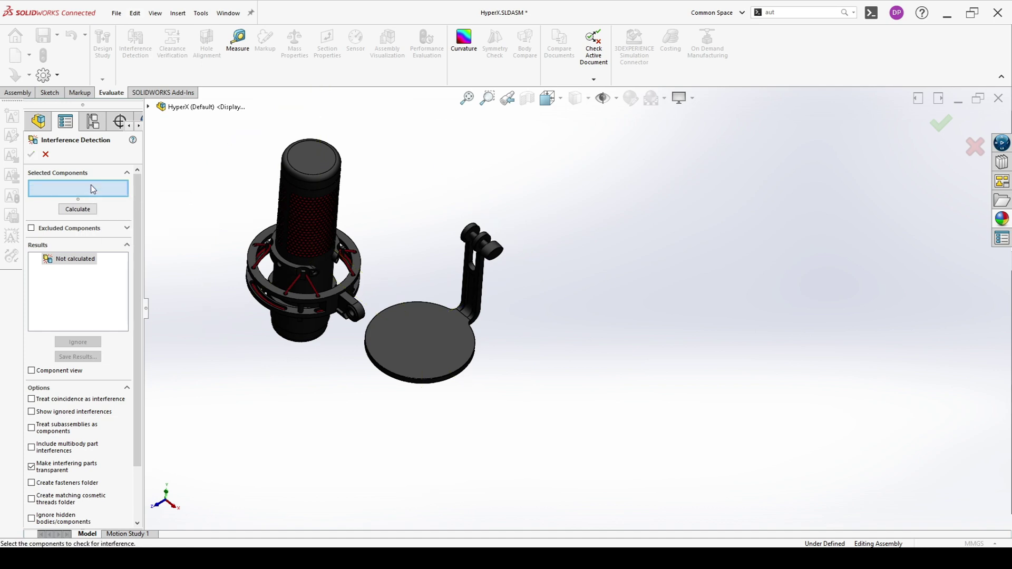
Select the stand, Insert1 and the screw as components and calculate the interference between them
{"action": "left_click", "coordinate": [428, 328]}
{"action": "scroll", "coordinate": [463, 221], "scroll_direction": "down", "scroll_amount": 5}
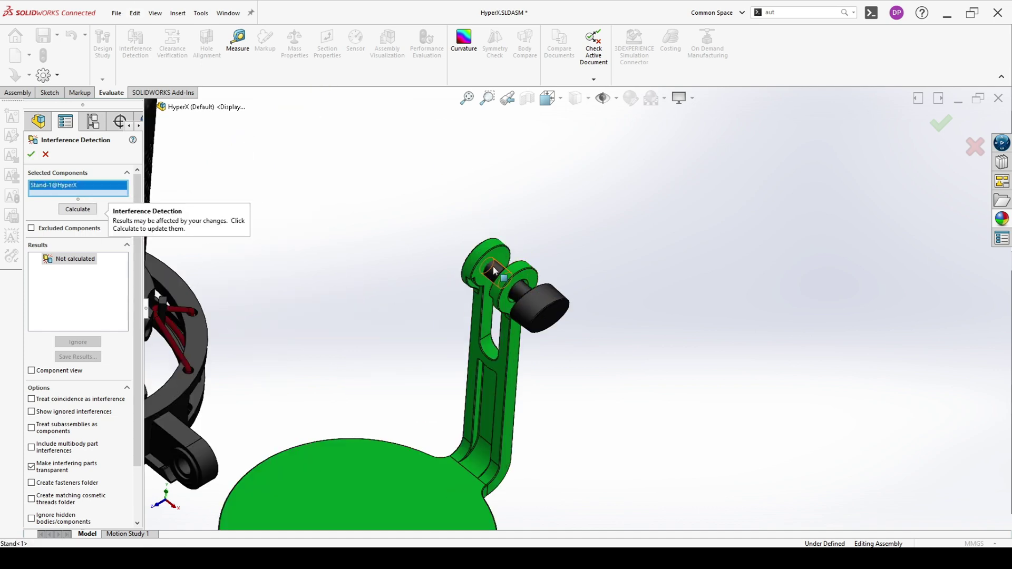
{"action": "left_click", "coordinate": [510, 282]}
{"action": "left_click", "coordinate": [519, 287]}
{"action": "middle_click_drag", "start_coordinate": [519, 287], "coordinate": [592, 372]}
{"action": "scroll", "coordinate": [593, 371], "scroll_direction": "up", "scroll_amount": 3}
{"action": "middle_click_drag", "start_coordinate": [528, 334], "coordinate": [473, 247]}
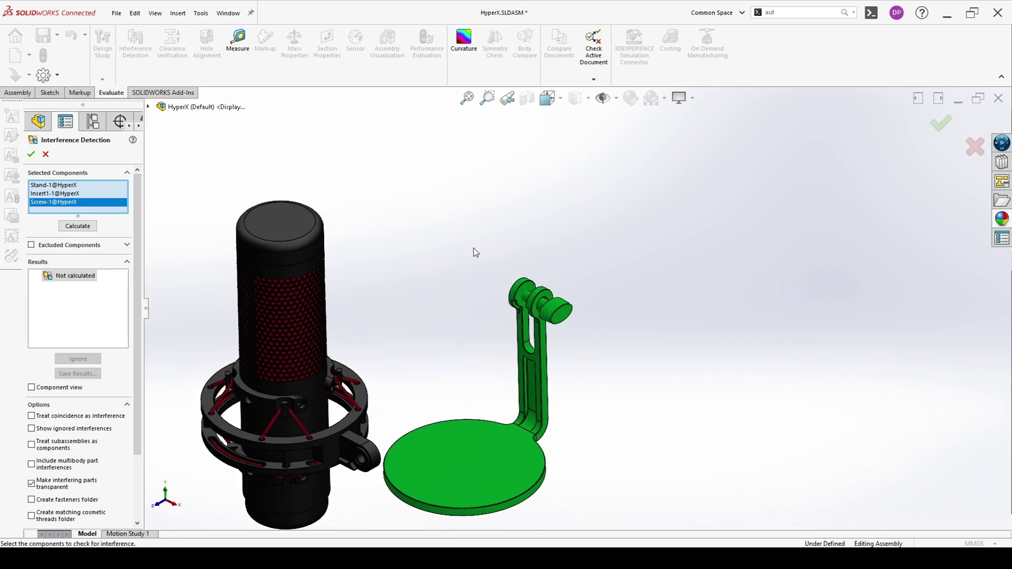
{"action": "left_click", "coordinate": [79, 227]}
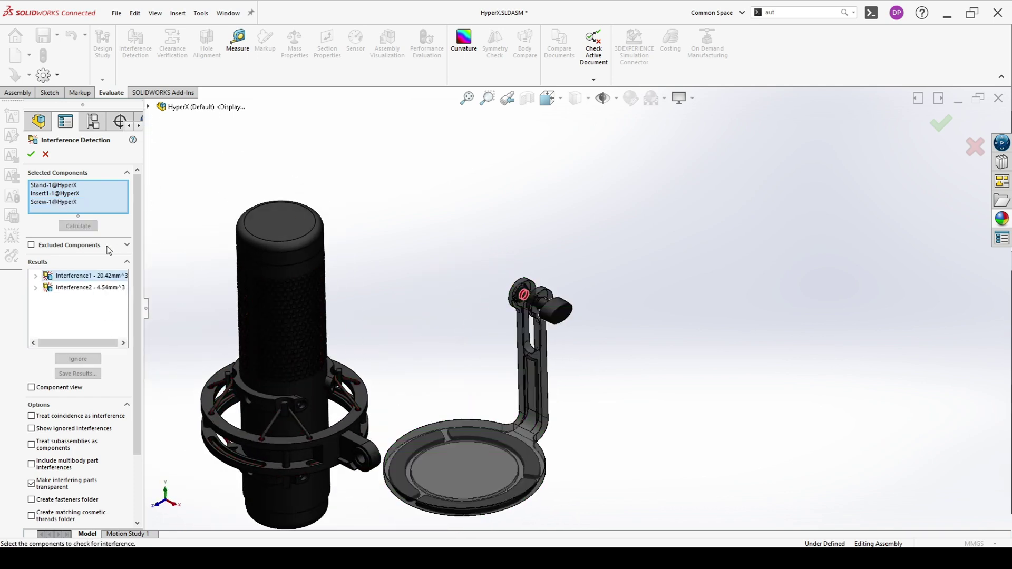
Inspect the interferences around Insert1 and the screw thread up close, and close Interference Detection
{"action": "scroll", "coordinate": [534, 284], "scroll_direction": "down", "scroll_amount": 6}
{"action": "scroll", "coordinate": [533, 281], "scroll_direction": "down", "scroll_amount": 8}
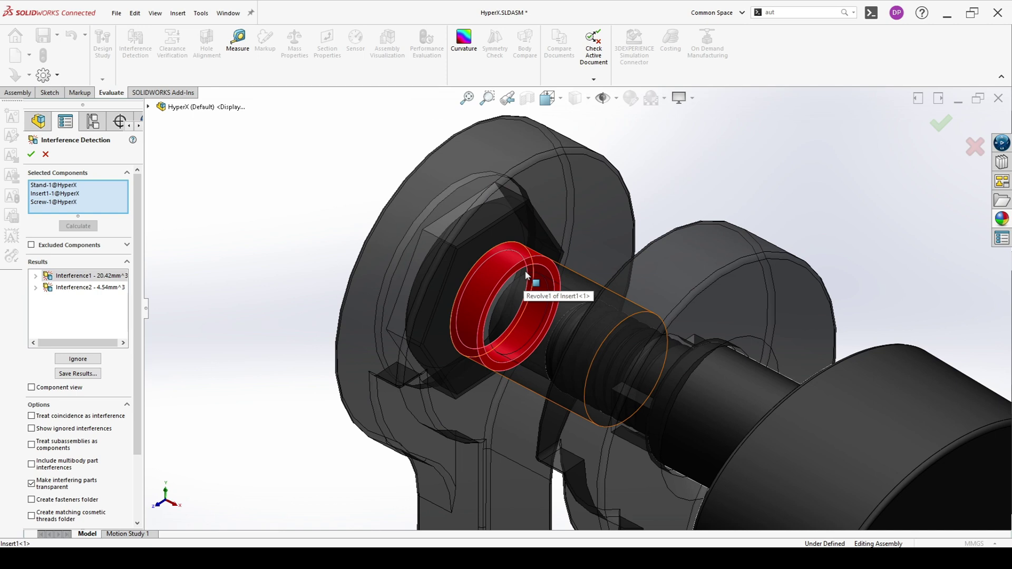
{"action": "scroll", "coordinate": [560, 282], "scroll_direction": "up", "scroll_amount": 5}
{"action": "middle_click_drag", "start_coordinate": [602, 341], "coordinate": [647, 333]}
{"action": "left_click", "coordinate": [112, 290]}
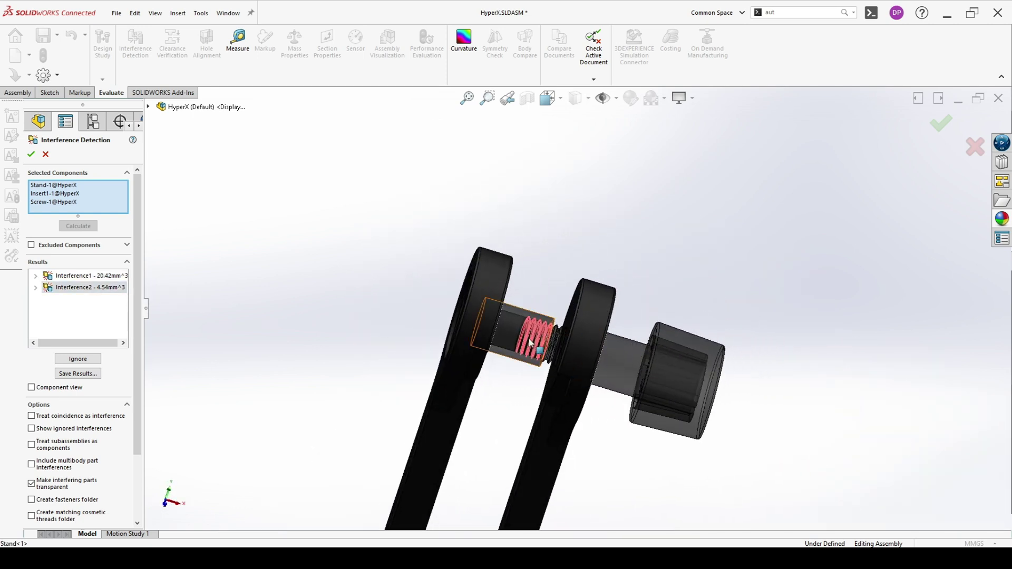
{"action": "middle_click_drag", "start_coordinate": [540, 343], "coordinate": [527, 368]}
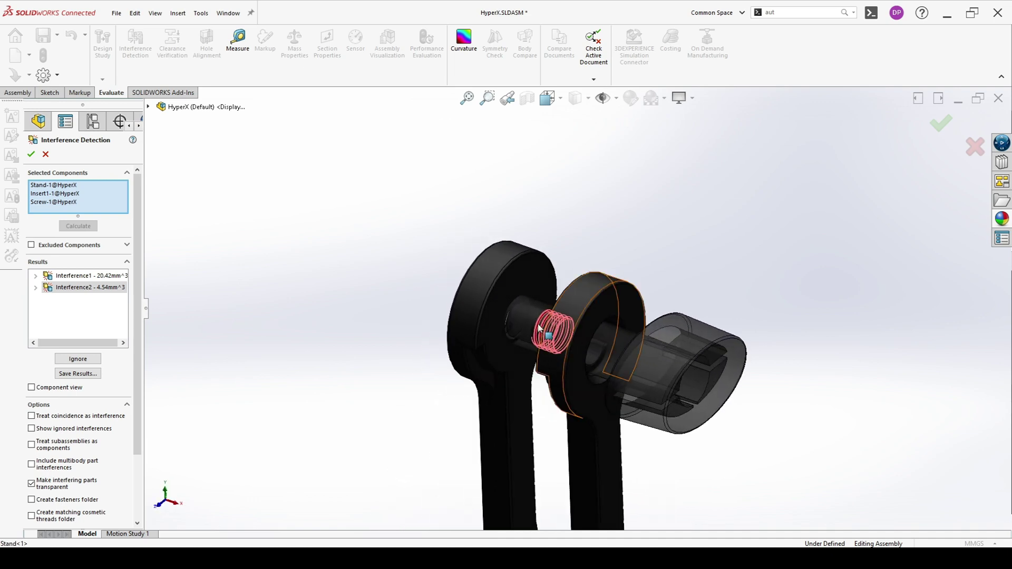
{"action": "left_click", "coordinate": [46, 154]}
Check the diameter of Insert1's outer cylindrical face between the stand's two arms
{"action": "scroll", "coordinate": [537, 308], "scroll_direction": "down", "scroll_amount": 5}
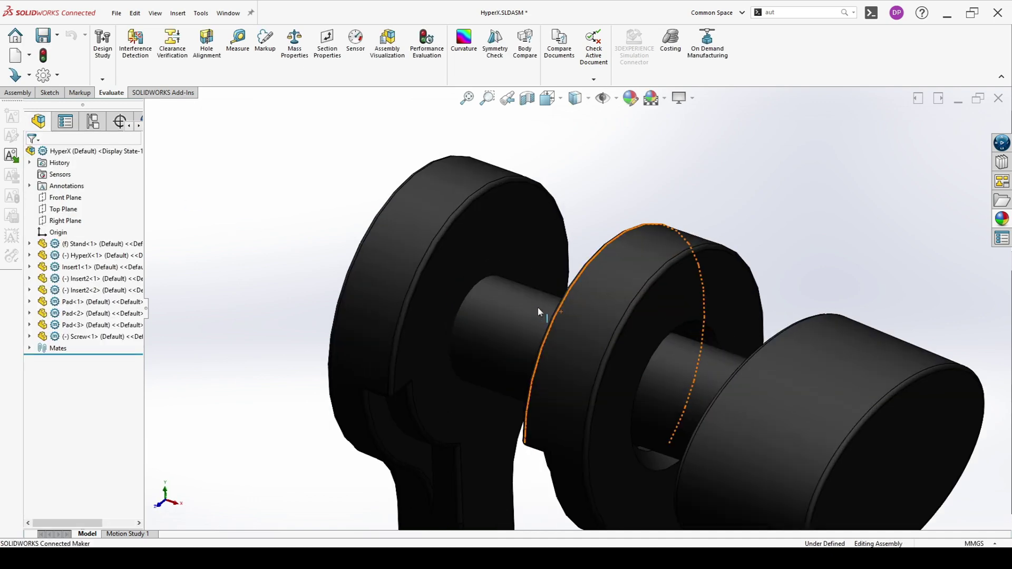
{"action": "left_click", "coordinate": [505, 307]}
{"action": "key", "text": "Escape"}
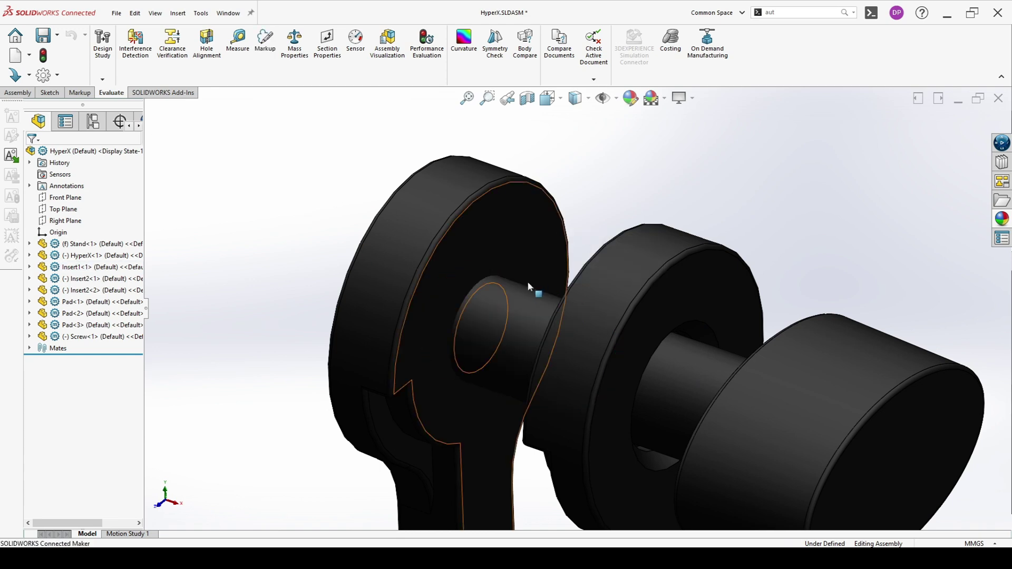
{"action": "left_click", "coordinate": [538, 308]}
{"action": "middle_click_drag", "start_coordinate": [553, 316], "coordinate": [581, 323]}
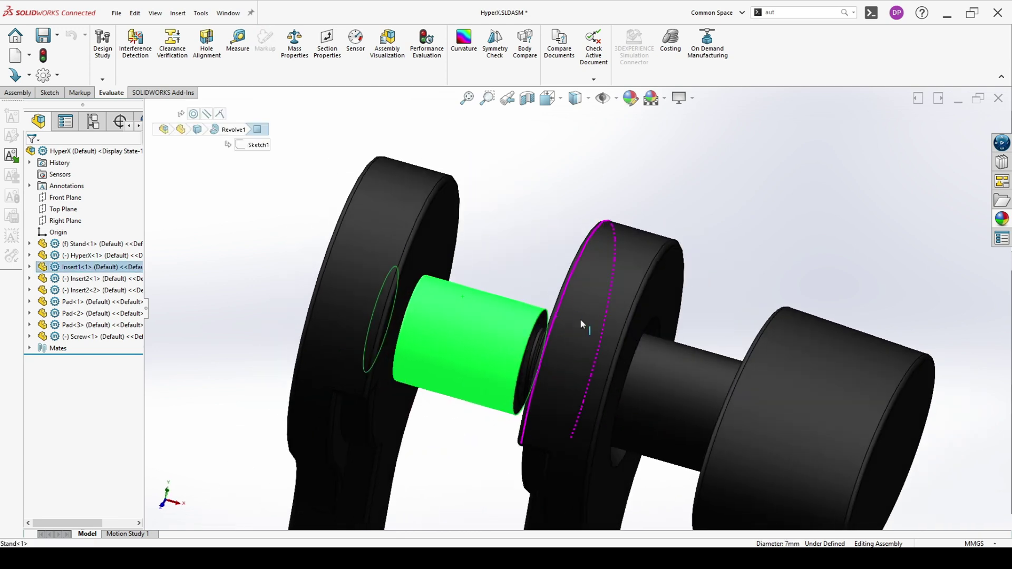
{"action": "key", "text": "Escape"}
Measure the diameter of Insert1's circular end edge with the Measure tool, and close the tool
{"action": "left_click", "coordinate": [238, 42]}
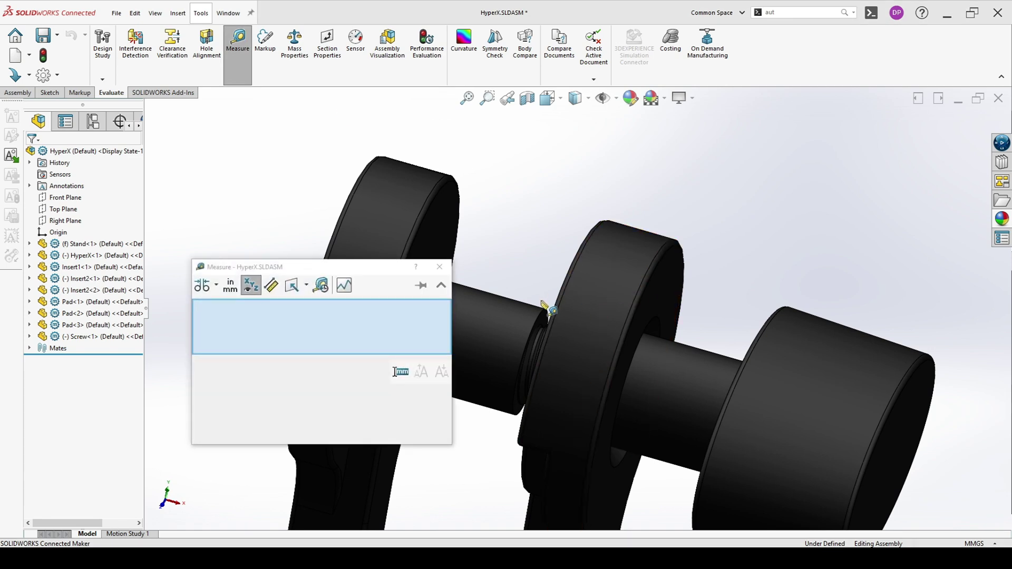
{"action": "left_click", "coordinate": [545, 310]}
{"action": "left_click", "coordinate": [548, 314]}
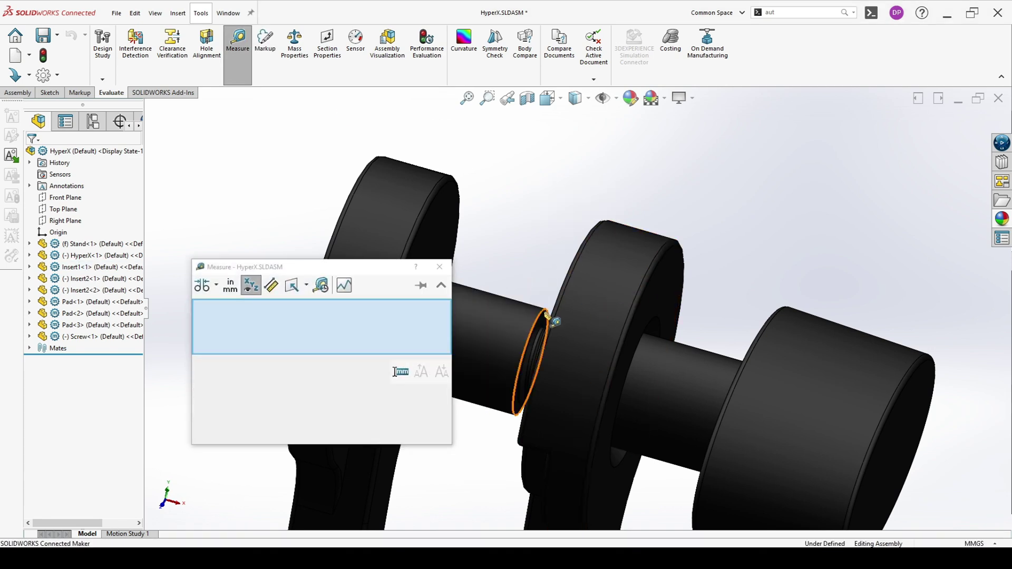
{"action": "left_click", "coordinate": [545, 315]}
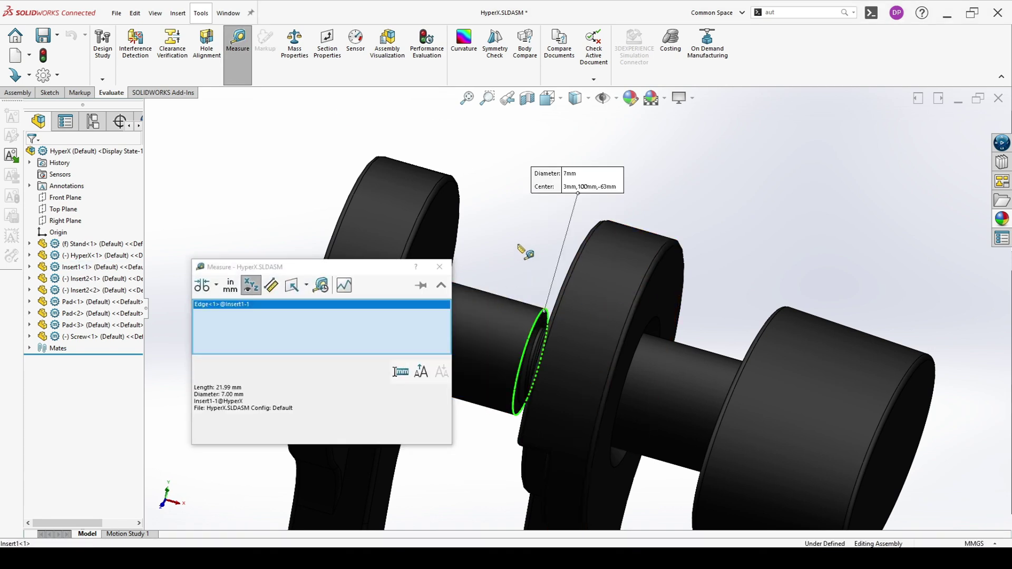
{"action": "key", "text": "Escape"}
{"action": "left_click", "coordinate": [440, 267]}
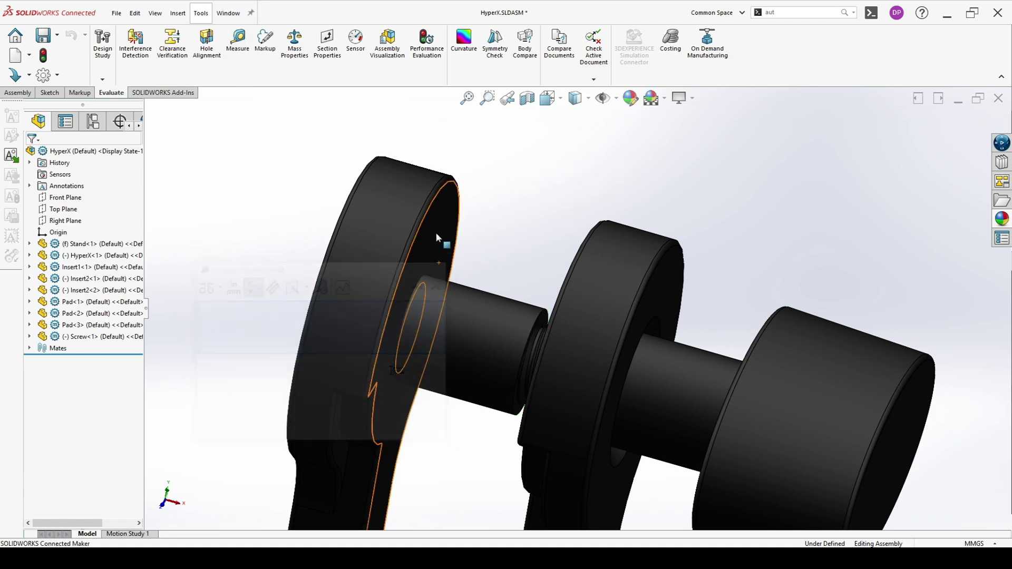
Open the stand part in its own window and bring the hexagonal pocket at the arm's upper end into view
{"action": "left_click", "coordinate": [452, 185]}
{"action": "left_click", "coordinate": [467, 182]}
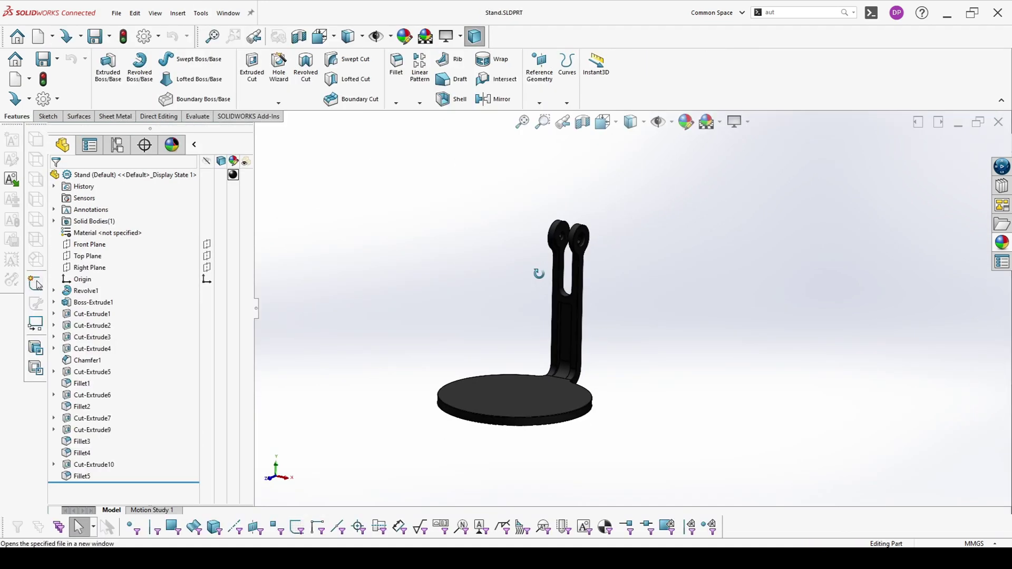
{"action": "middle_click_drag", "start_coordinate": [534, 275], "coordinate": [461, 218]}
{"action": "scroll", "coordinate": [460, 219], "scroll_direction": "down", "scroll_amount": 9}
{"action": "middle_click_drag", "start_coordinate": [572, 273], "coordinate": [555, 275]}
{"action": "left_click", "coordinate": [489, 300]}
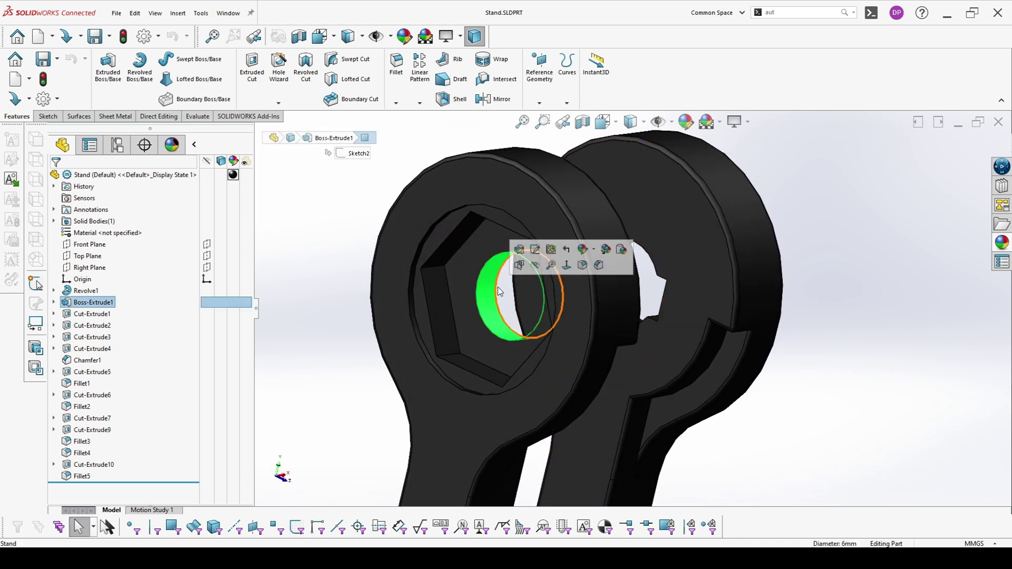
{"action": "left_click", "coordinate": [535, 252]}
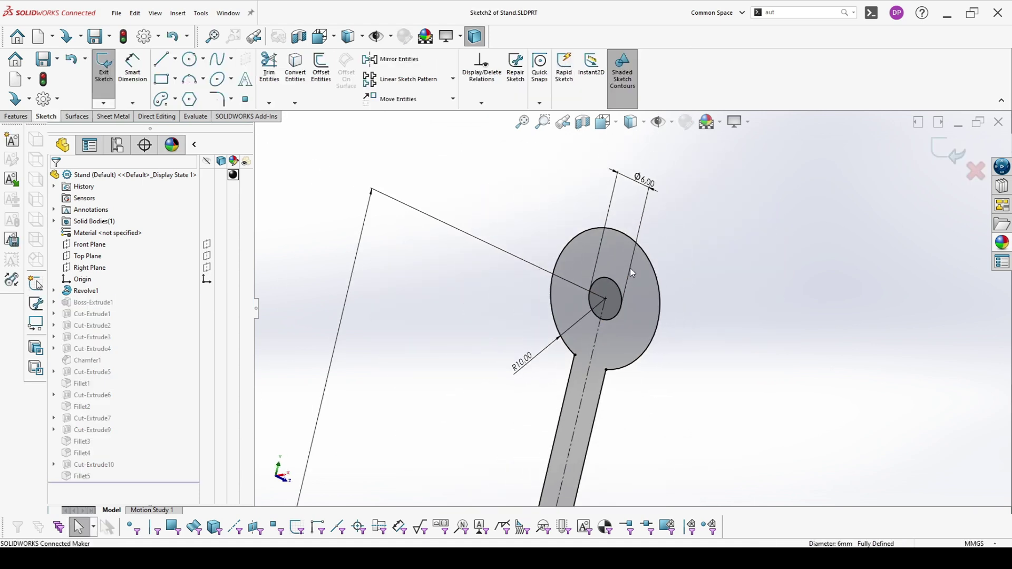
{"action": "double_click", "coordinate": [648, 183]}
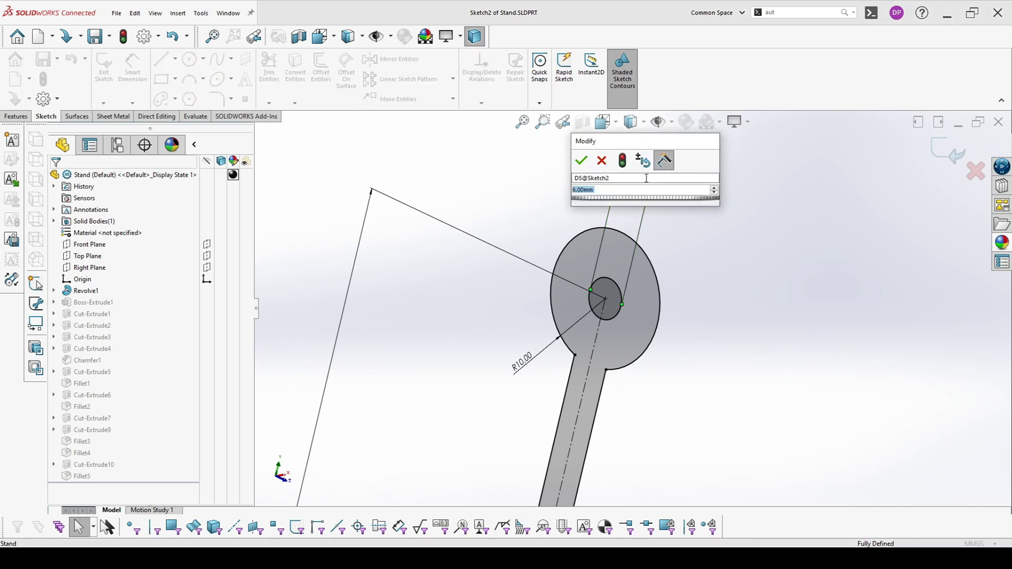
{"action": "left_click", "coordinate": [602, 160]}
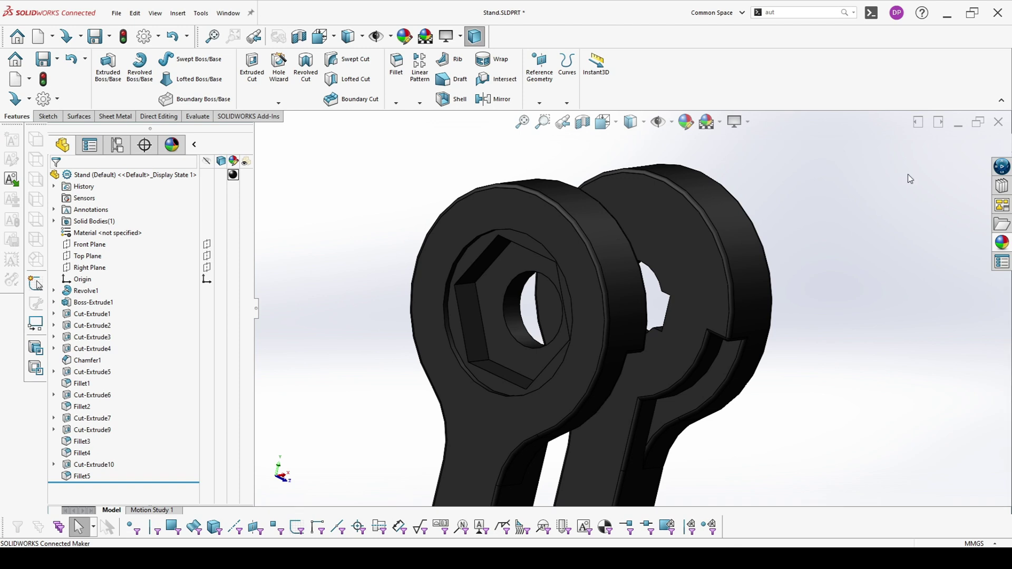
Sketch a circle about 7.1 mm in diameter on the hexagonal pocket's floor, centred on the existing hole
{"action": "left_click", "coordinate": [514, 352]}
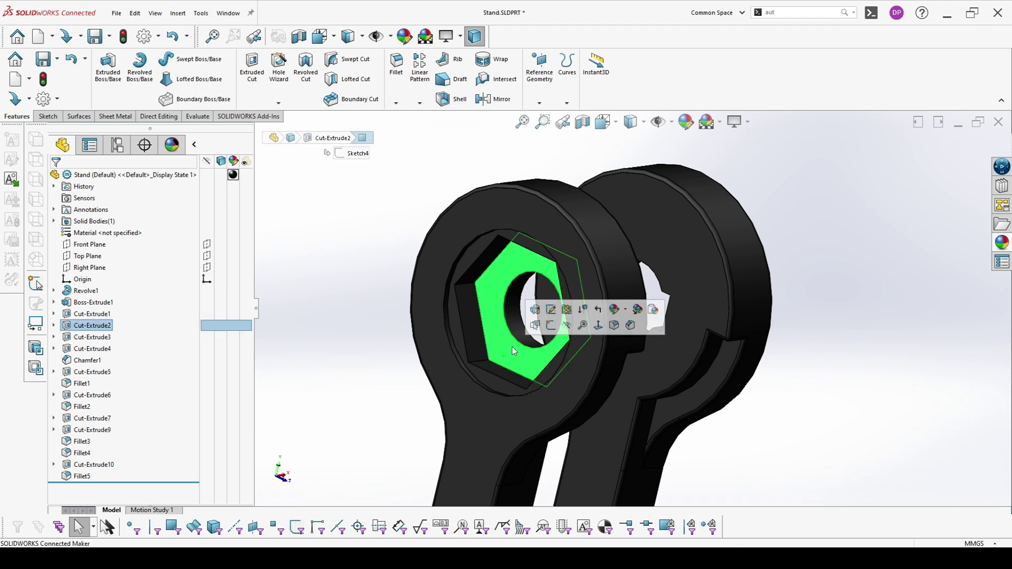
{"action": "left_click", "coordinate": [551, 326]}
{"action": "left_click", "coordinate": [191, 61]}
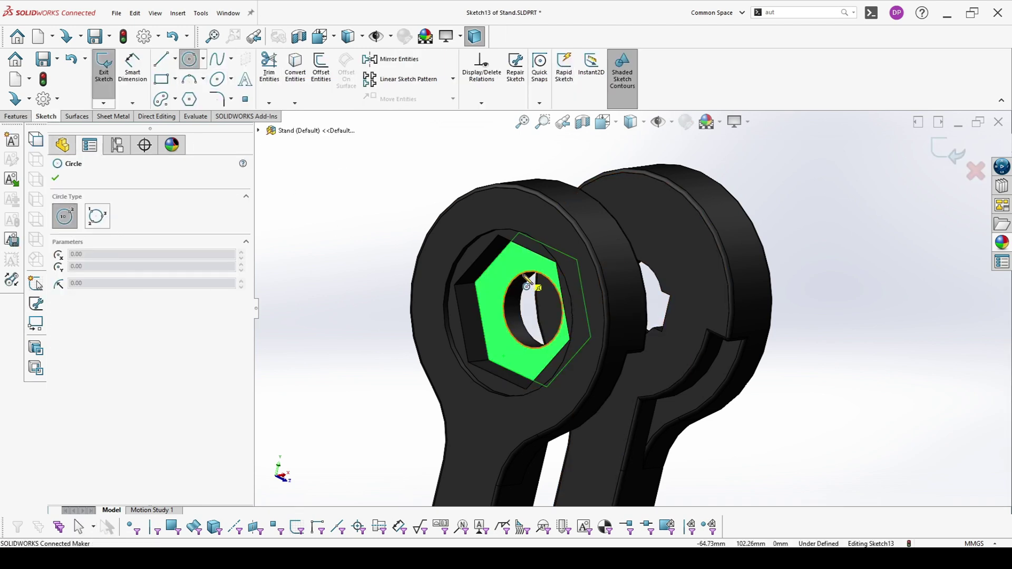
{"action": "scroll", "coordinate": [521, 344], "scroll_direction": "down", "scroll_amount": 1}
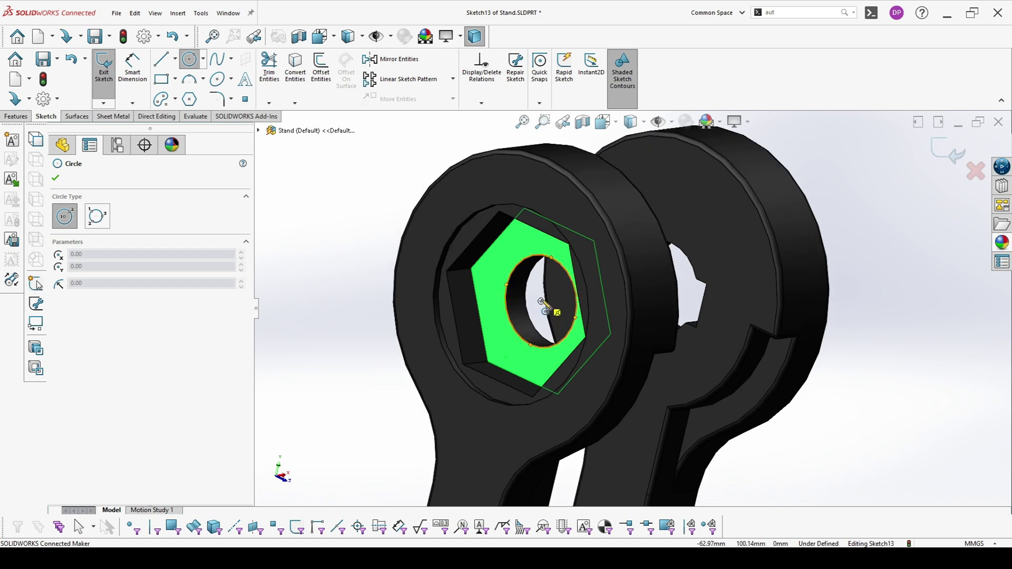
{"action": "left_click", "coordinate": [540, 301]}
{"action": "left_click", "coordinate": [522, 348]}
Dimension the new circle's diameter to 7.5 mm
{"action": "left_click", "coordinate": [132, 79]}
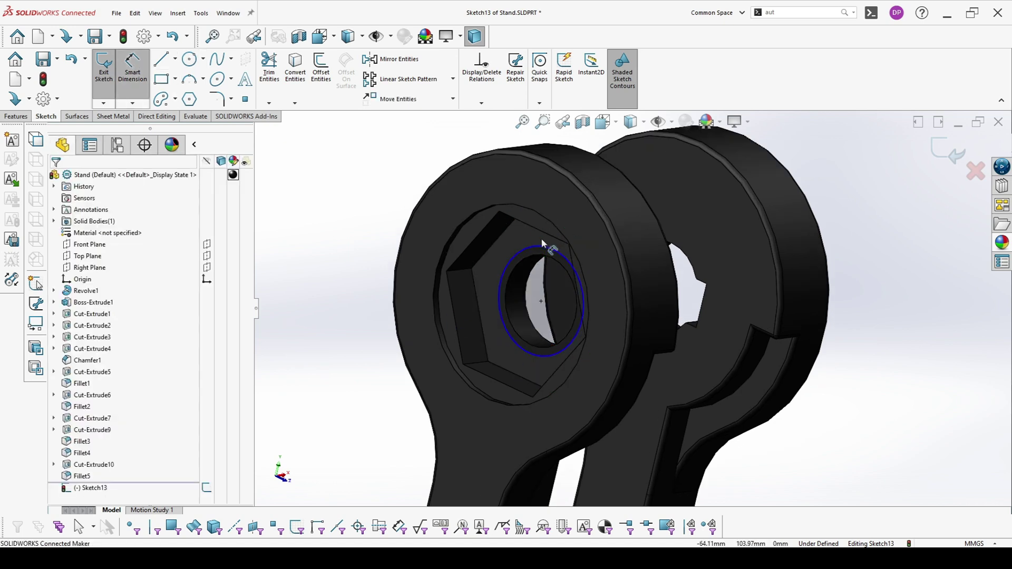
{"action": "left_click", "coordinate": [540, 246]}
{"action": "left_click", "coordinate": [411, 172]}
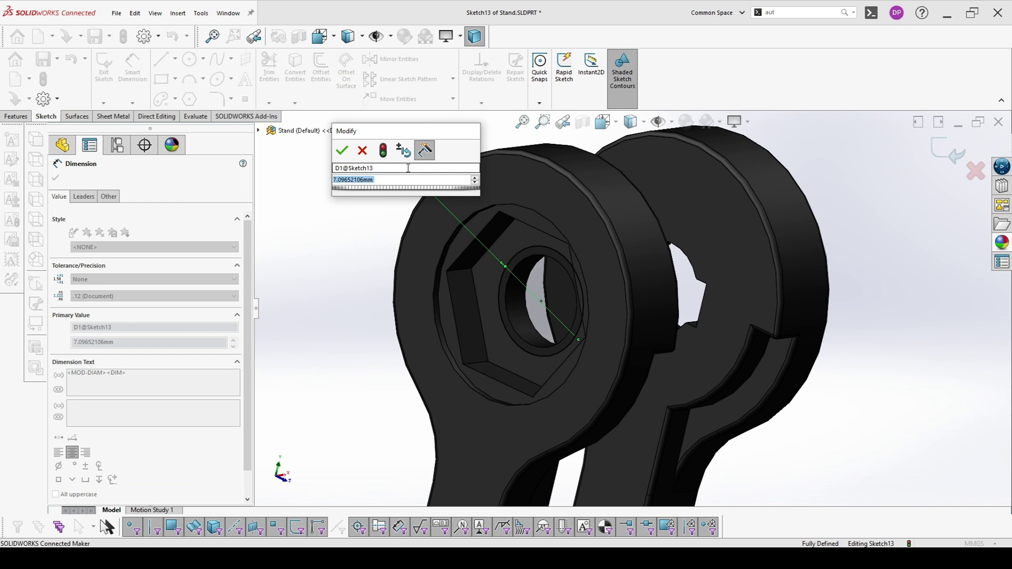
{"action": "type", "text": "7.5"}
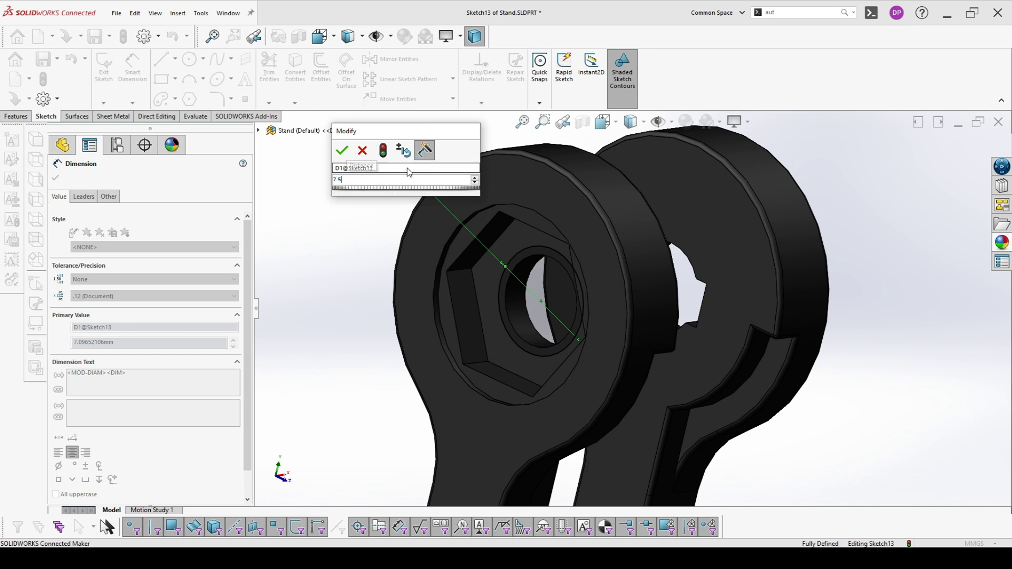
{"action": "key", "text": "Return"}
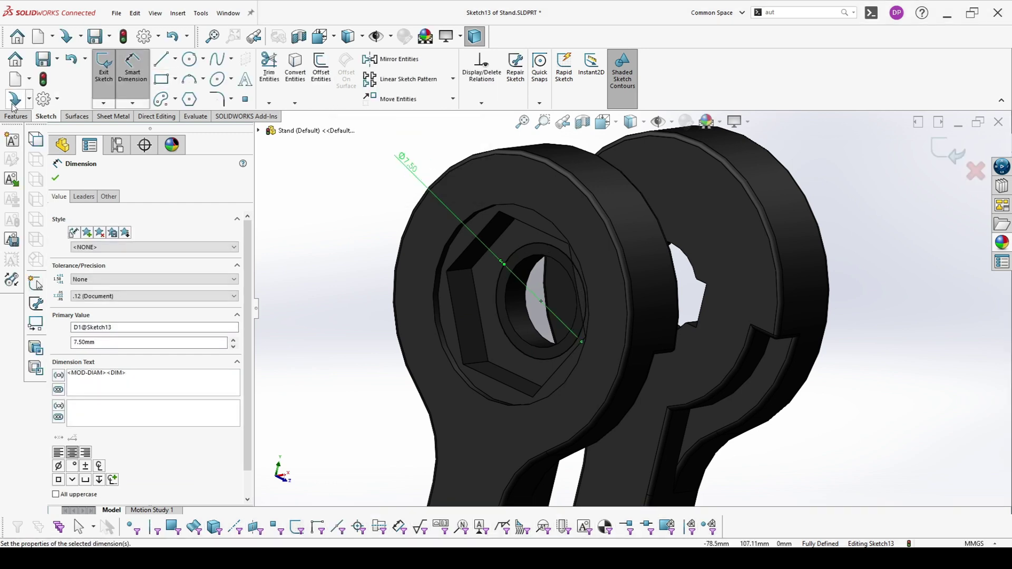
Cut-extrude the circle through the arm with the Up To Next end condition to enlarge the hole
{"action": "left_click", "coordinate": [15, 116]}
{"action": "left_click", "coordinate": [252, 67]}
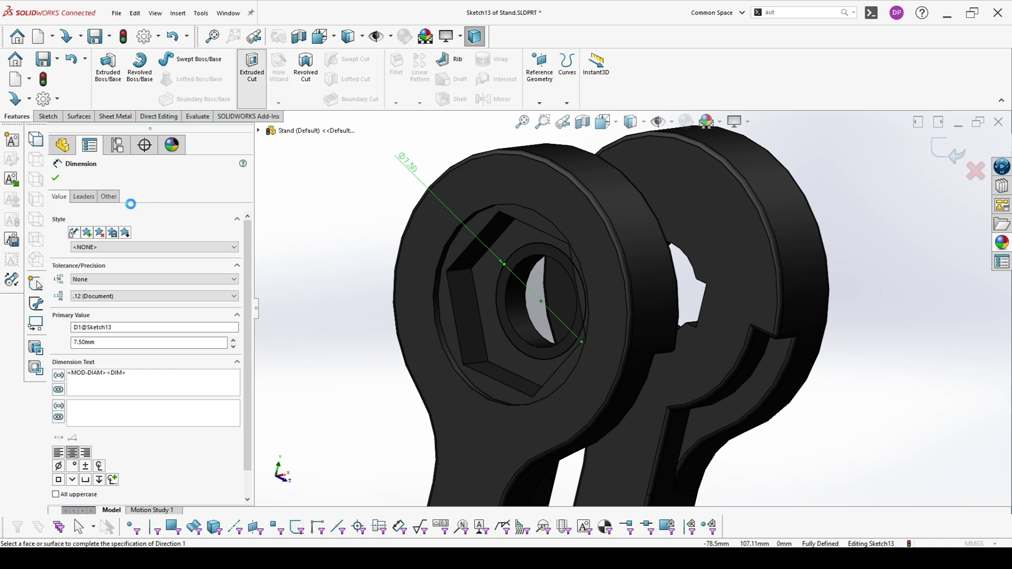
{"action": "left_click", "coordinate": [106, 249]}
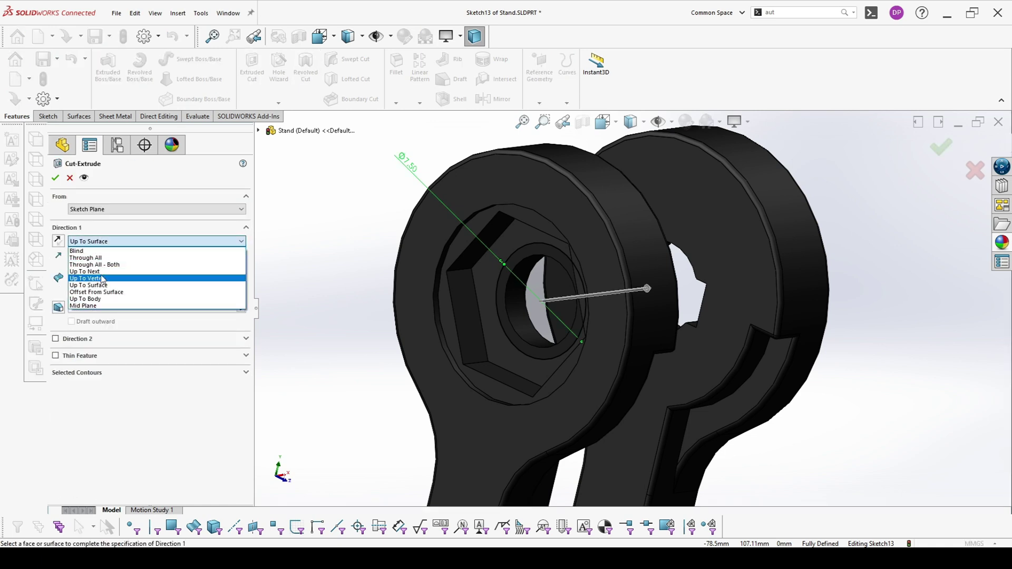
{"action": "left_click", "coordinate": [90, 271]}
{"action": "left_click", "coordinate": [55, 178]}
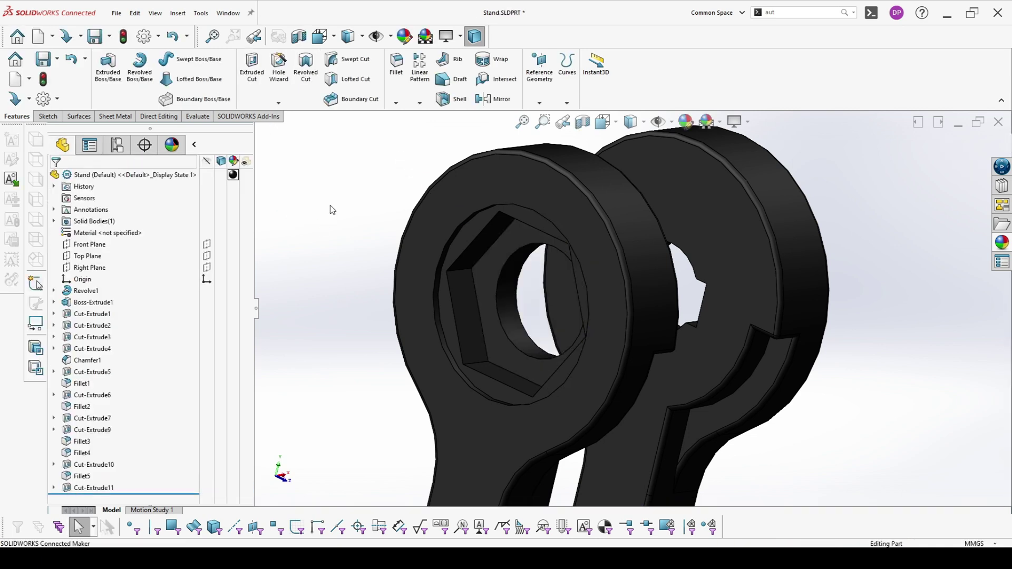
Save the modified stand part and close it to return to the HyperX assembly
{"action": "left_click", "coordinate": [110, 38]}
{"action": "left_click", "coordinate": [124, 71]}
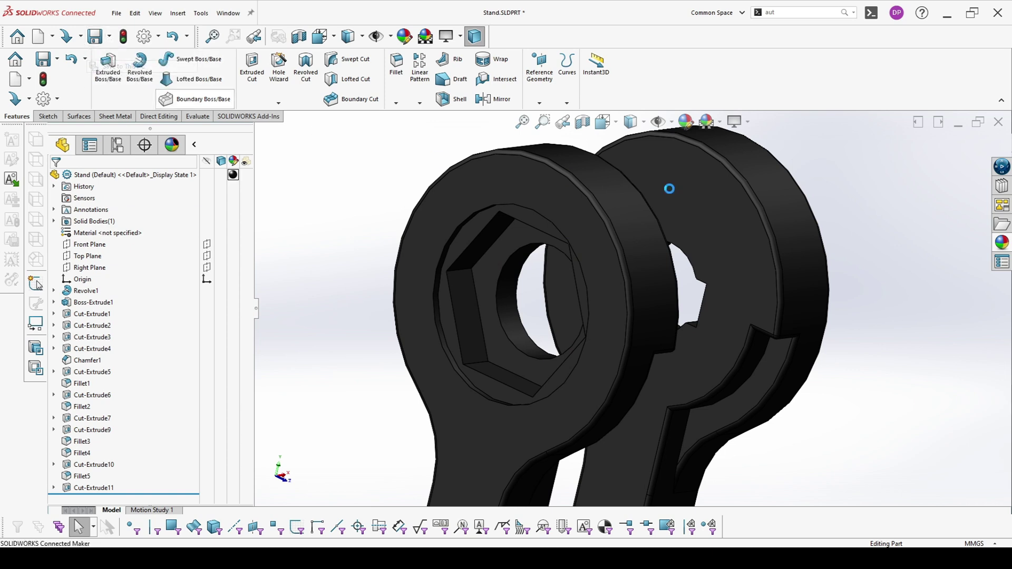
{"action": "left_click", "coordinate": [998, 121]}
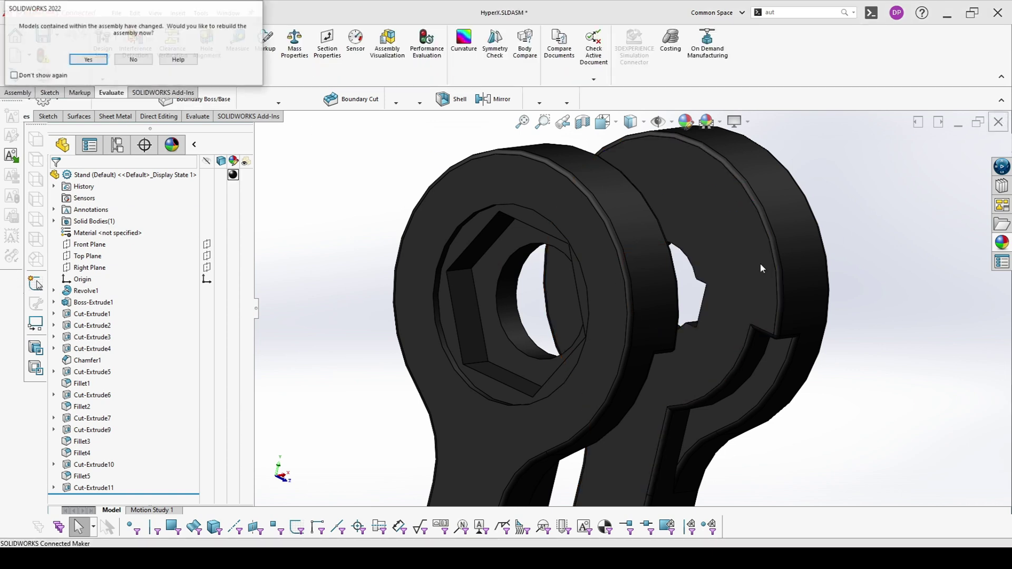
Rebuild the assembly and run Interference Detection on only the Stand, Insert1 and Screw components
{"action": "key", "text": "Return"}
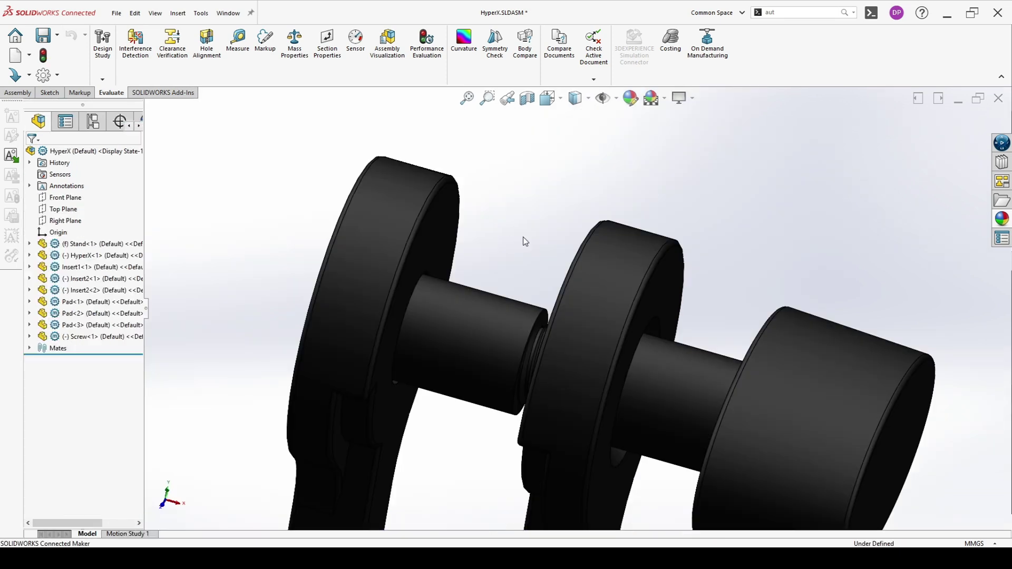
{"action": "scroll", "coordinate": [527, 239], "scroll_direction": "up", "scroll_amount": 9}
{"action": "middle_click_drag", "start_coordinate": [561, 281], "coordinate": [622, 258]}
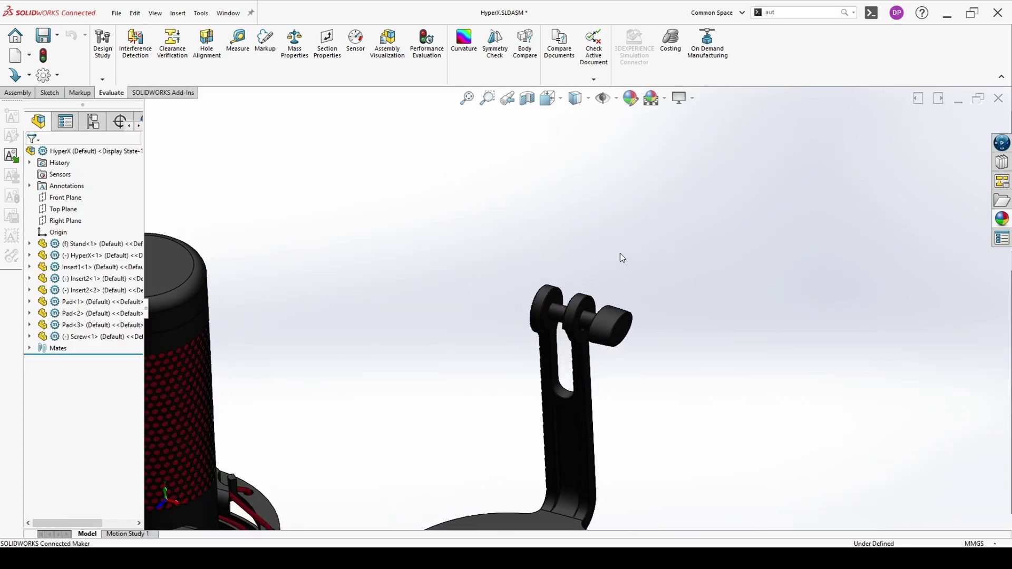
{"action": "left_click", "coordinate": [136, 43]}
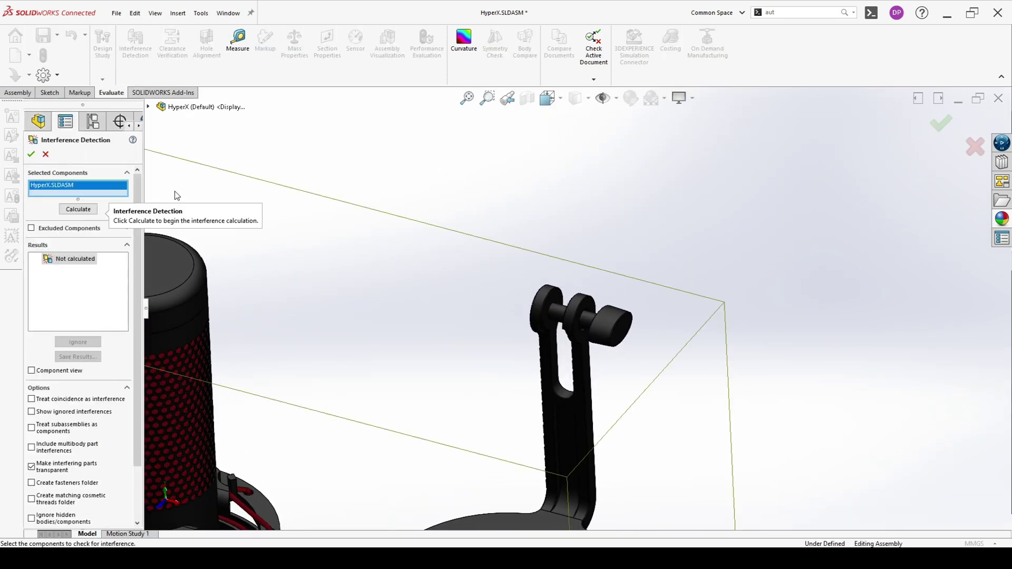
{"action": "right_click", "coordinate": [92, 191]}
{"action": "left_click", "coordinate": [100, 194]}
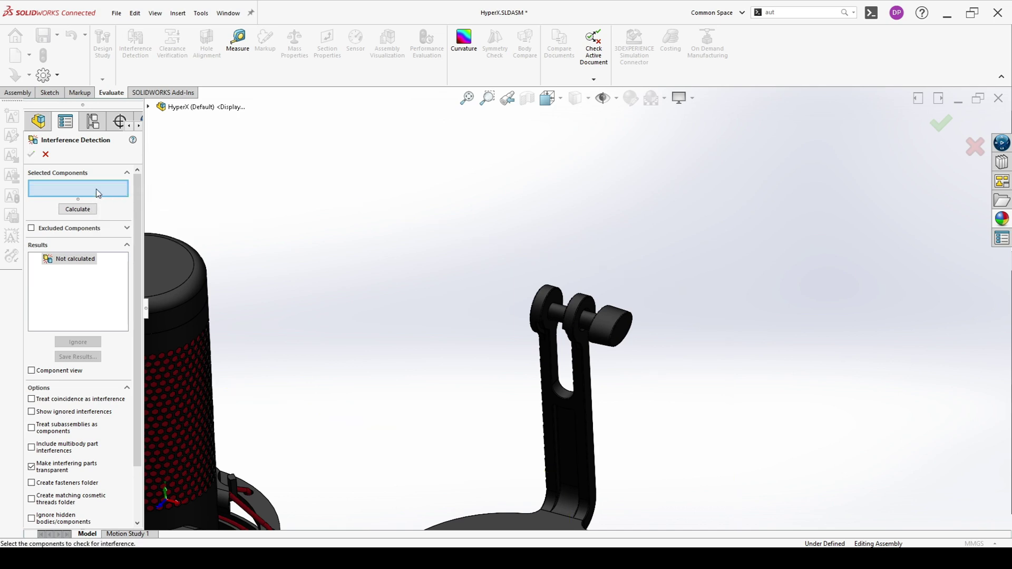
{"action": "left_click", "coordinate": [562, 421]}
{"action": "left_click", "coordinate": [548, 316]}
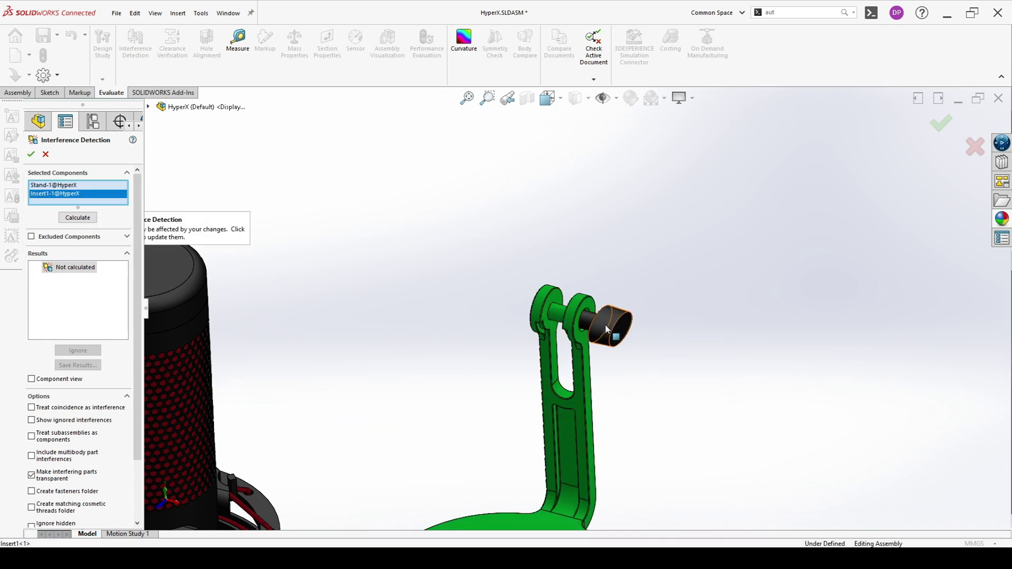
{"action": "left_click", "coordinate": [559, 312]}
{"action": "left_click", "coordinate": [77, 226]}
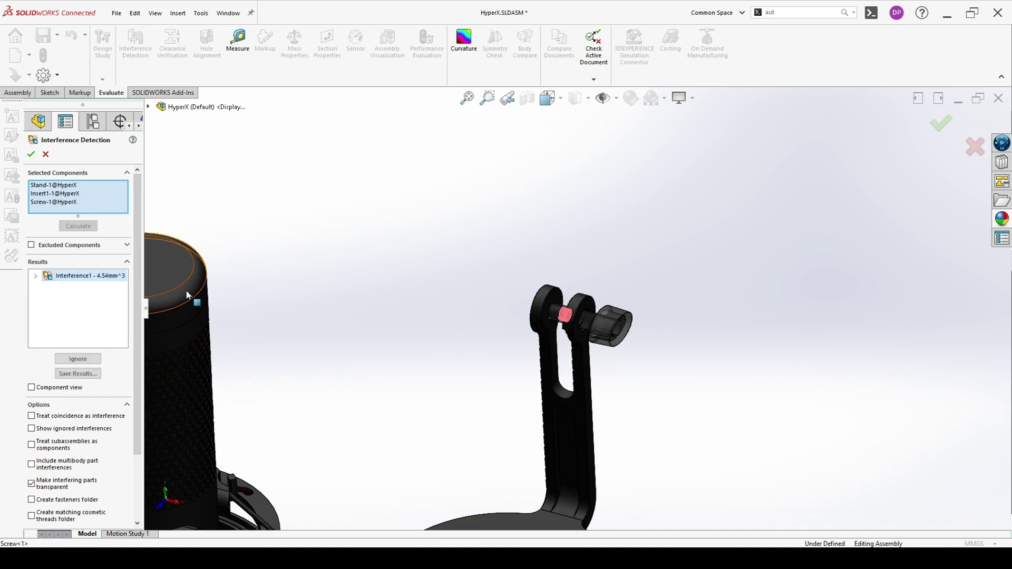
Ignore the thread interference between Insert1 and the screw and finish the interference check
{"action": "scroll", "coordinate": [574, 318], "scroll_direction": "down", "scroll_amount": 10}
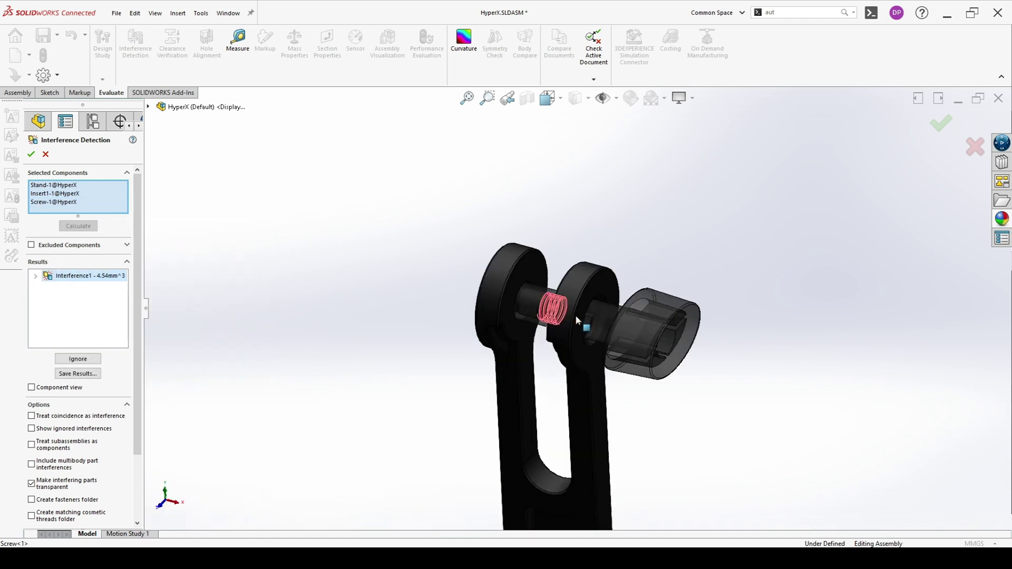
{"action": "scroll", "coordinate": [551, 309], "scroll_direction": "up", "scroll_amount": 10}
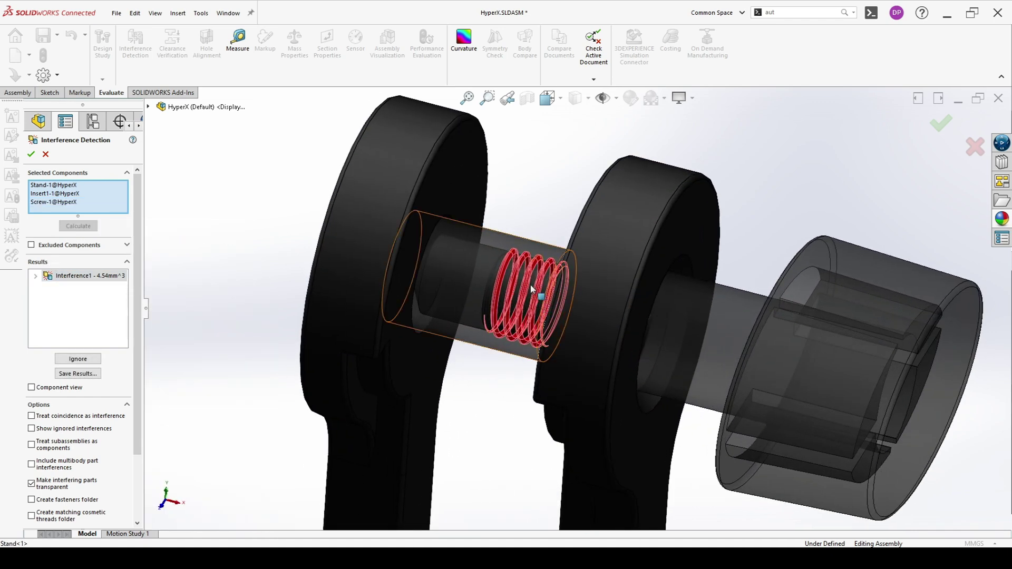
{"action": "left_click", "coordinate": [87, 363]}
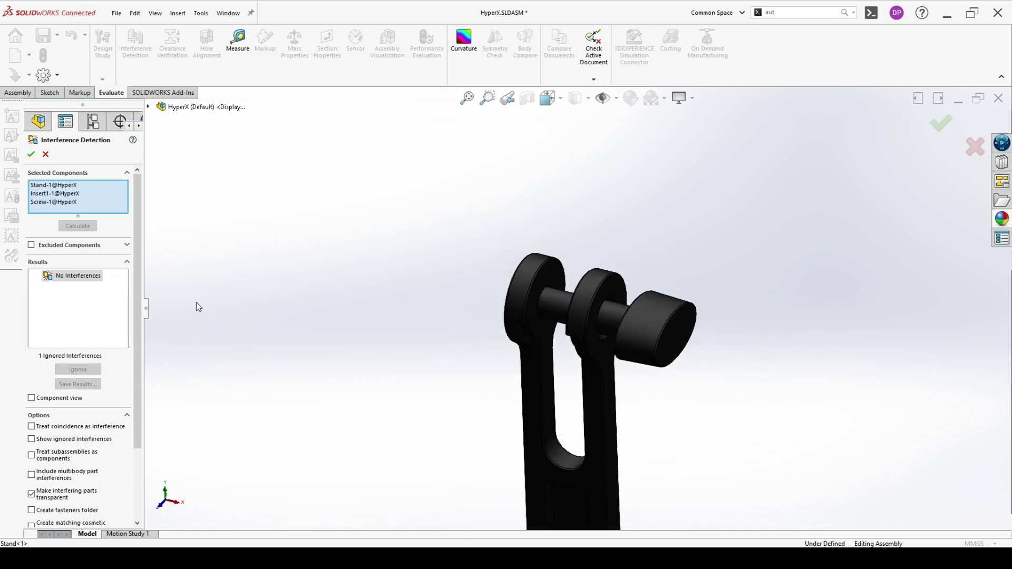
{"action": "scroll", "coordinate": [427, 321], "scroll_direction": "up", "scroll_amount": 9}
{"action": "scroll", "coordinate": [454, 371], "scroll_direction": "down", "scroll_amount": 3}
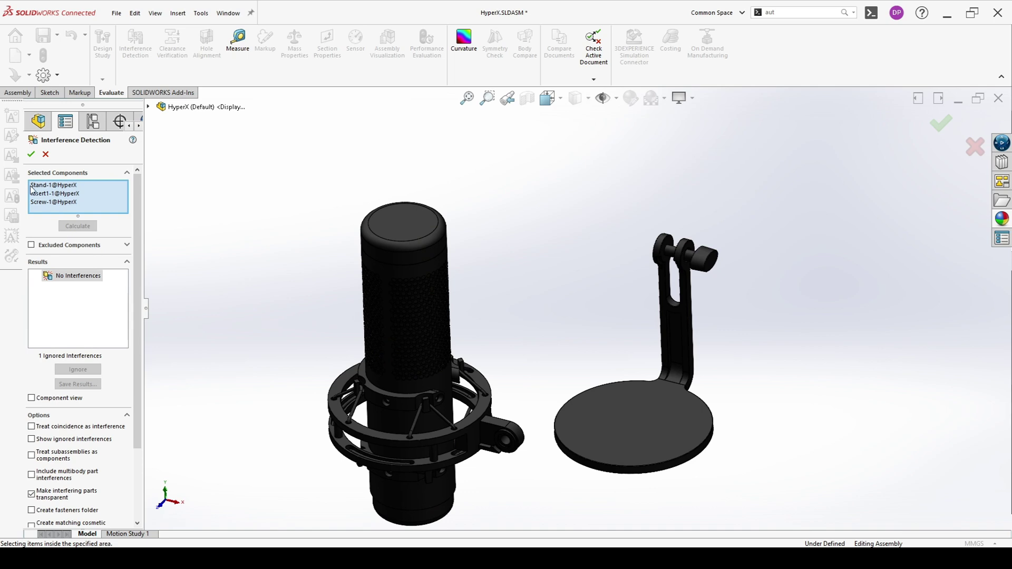
{"action": "left_click", "coordinate": [30, 156]}
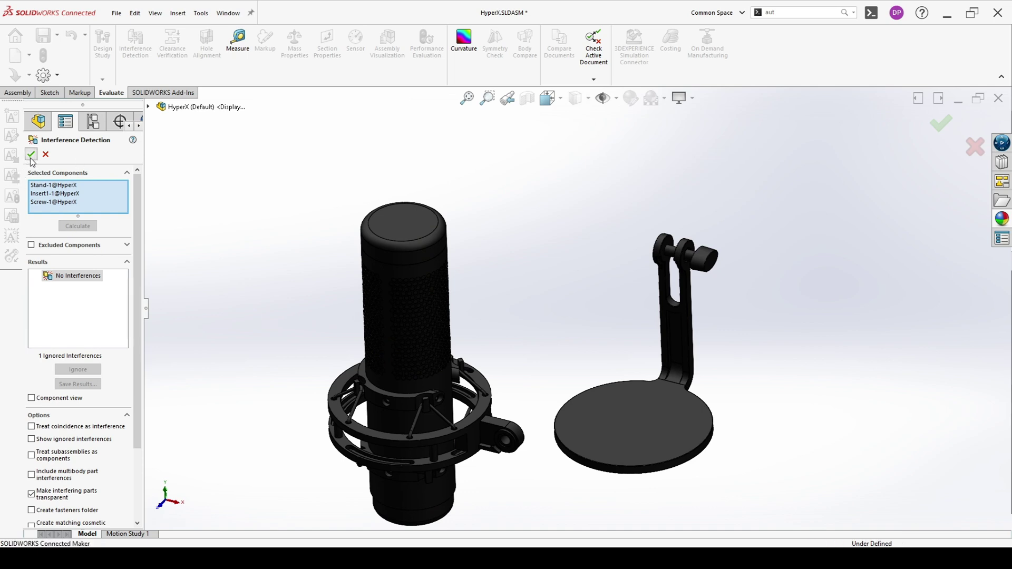
{"action": "scroll", "coordinate": [588, 296], "scroll_direction": "up", "scroll_amount": 2}
{"action": "scroll", "coordinate": [692, 327], "scroll_direction": "down", "scroll_amount": 3}
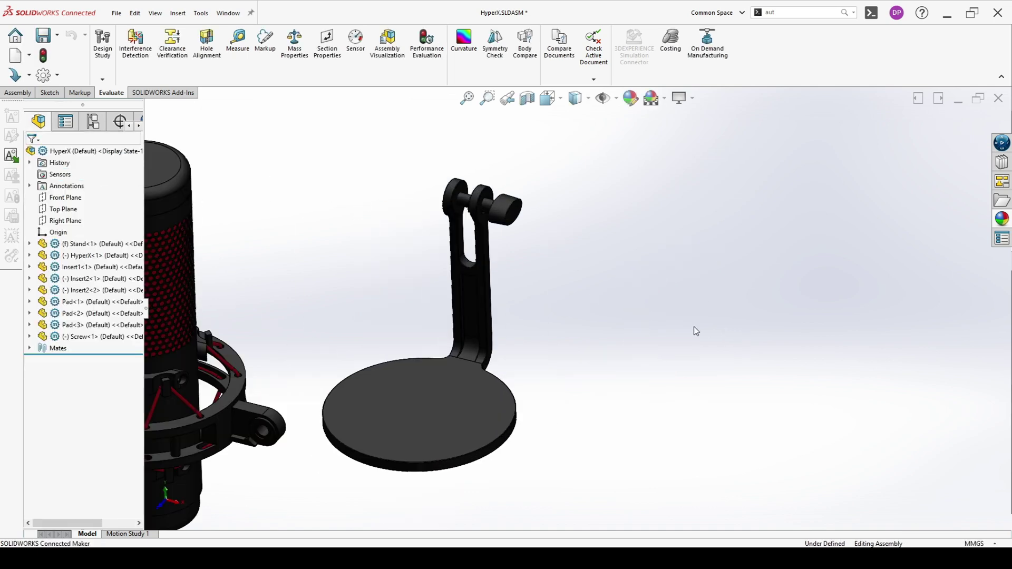
{"action": "scroll", "coordinate": [305, 415], "scroll_direction": "up", "scroll_amount": 2}
{"action": "scroll", "coordinate": [306, 417], "scroll_direction": "down", "scroll_amount": 3}
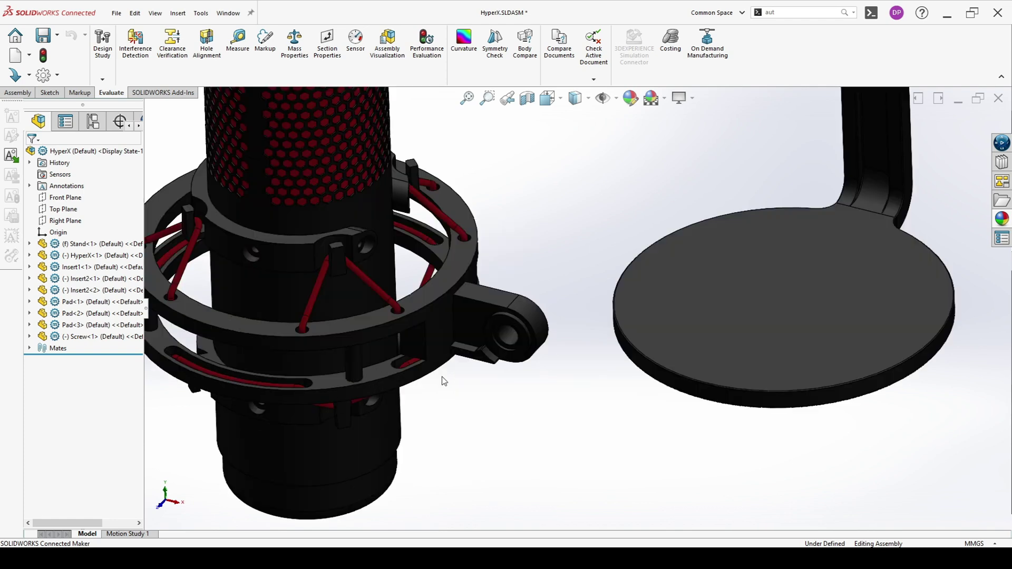
{"action": "left_click", "coordinate": [516, 336]}
{"action": "scroll", "coordinate": [574, 350], "scroll_direction": "up", "scroll_amount": 4}
{"action": "scroll", "coordinate": [607, 200], "scroll_direction": "down", "scroll_amount": 5}
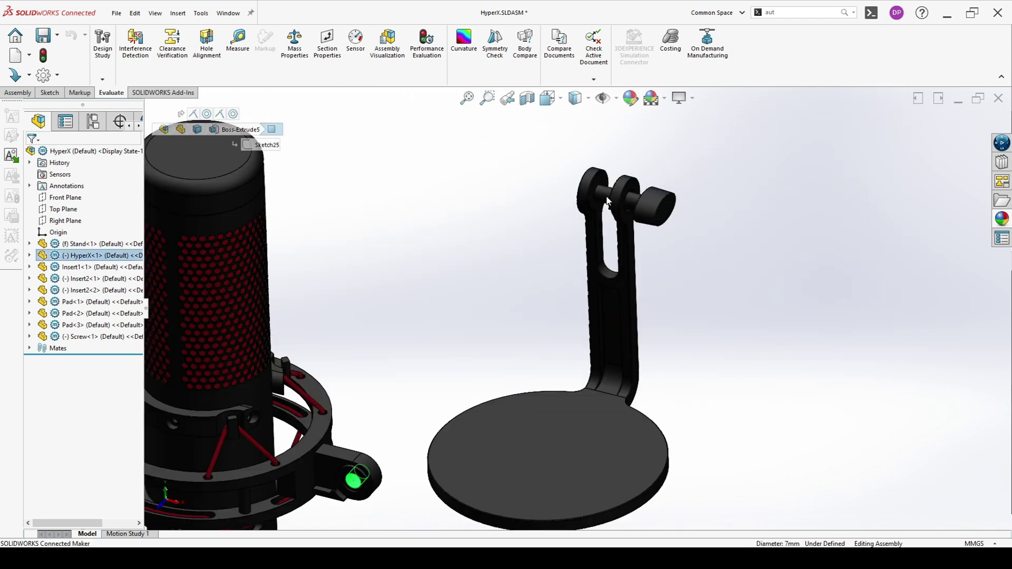
{"action": "left_click", "coordinate": [609, 199], "text": "ctrl"}
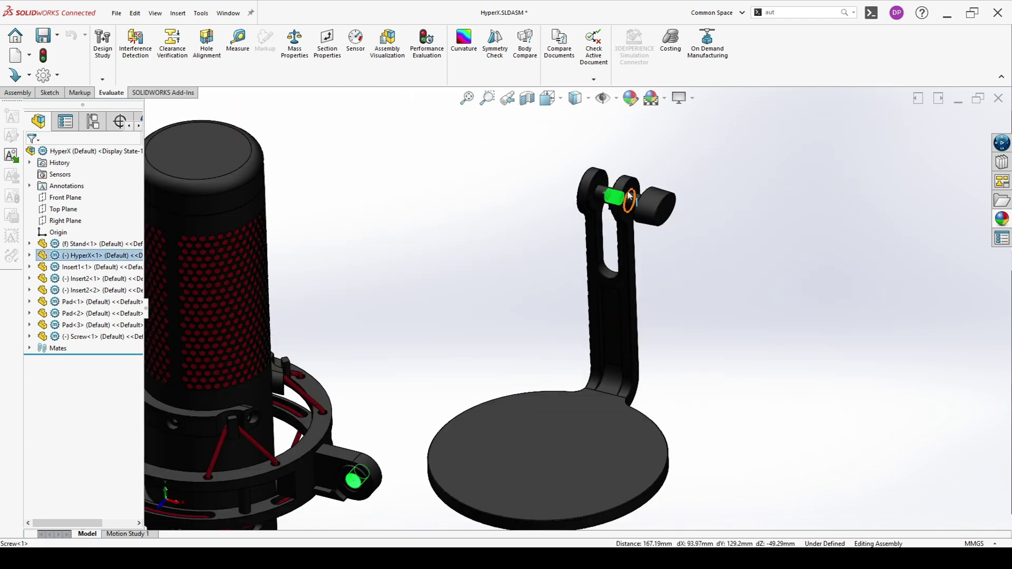
{"action": "left_click", "coordinate": [696, 263]}
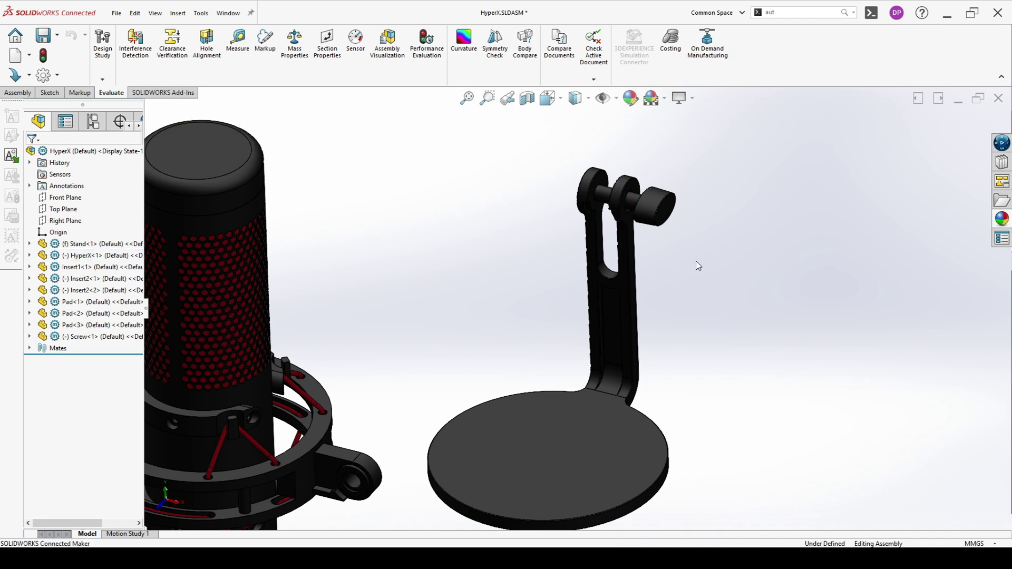
{"action": "left_click", "coordinate": [602, 195]}
{"action": "left_click", "coordinate": [739, 274]}
Add a Concentric mate between Insert1's cylindrical face and the hole in the microphone's mounting lug
{"action": "scroll", "coordinate": [623, 198], "scroll_direction": "down", "scroll_amount": 5}
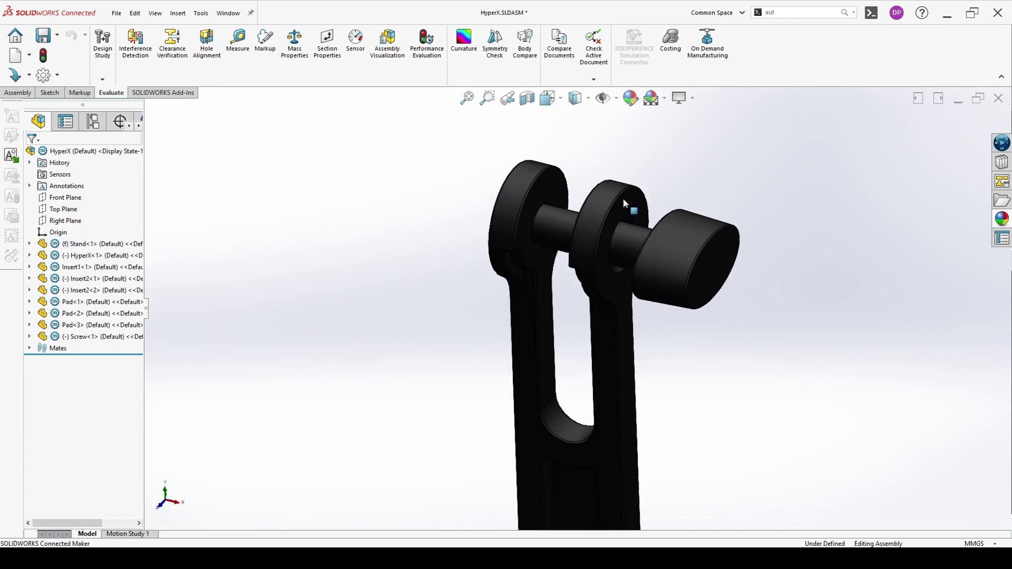
{"action": "left_click", "coordinate": [555, 215]}
{"action": "scroll", "coordinate": [553, 248], "scroll_direction": "up", "scroll_amount": 5}
{"action": "scroll", "coordinate": [483, 398], "scroll_direction": "up", "scroll_amount": 3}
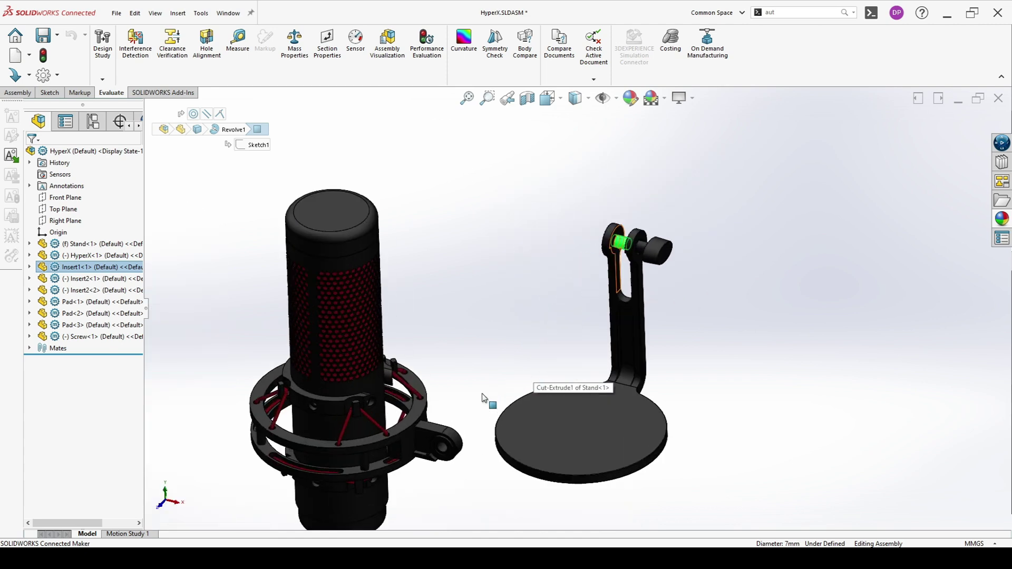
{"action": "scroll", "coordinate": [425, 476], "scroll_direction": "down", "scroll_amount": 5}
{"action": "left_click", "coordinate": [433, 474], "text": "ctrl"}
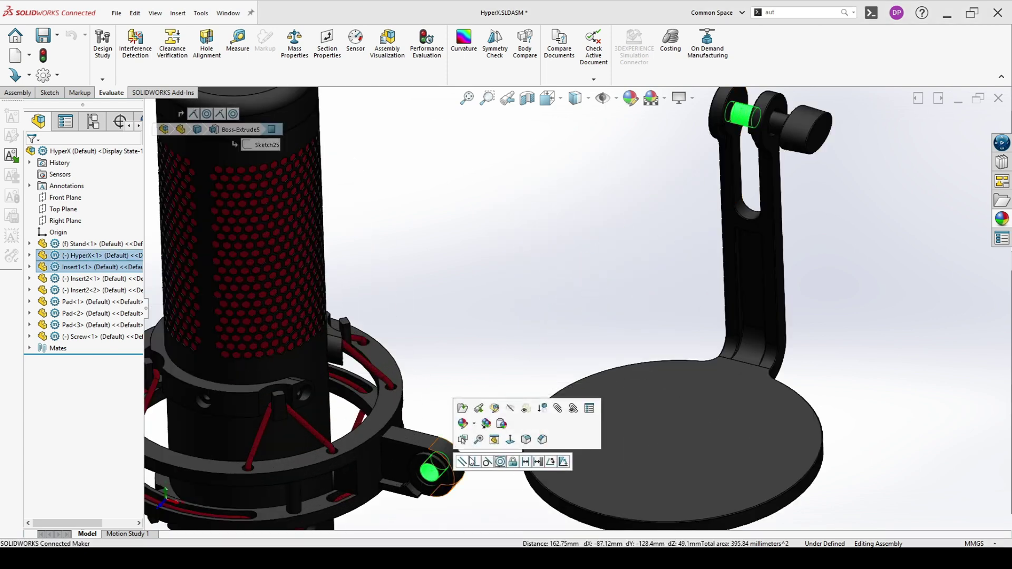
{"action": "left_click", "coordinate": [500, 462]}
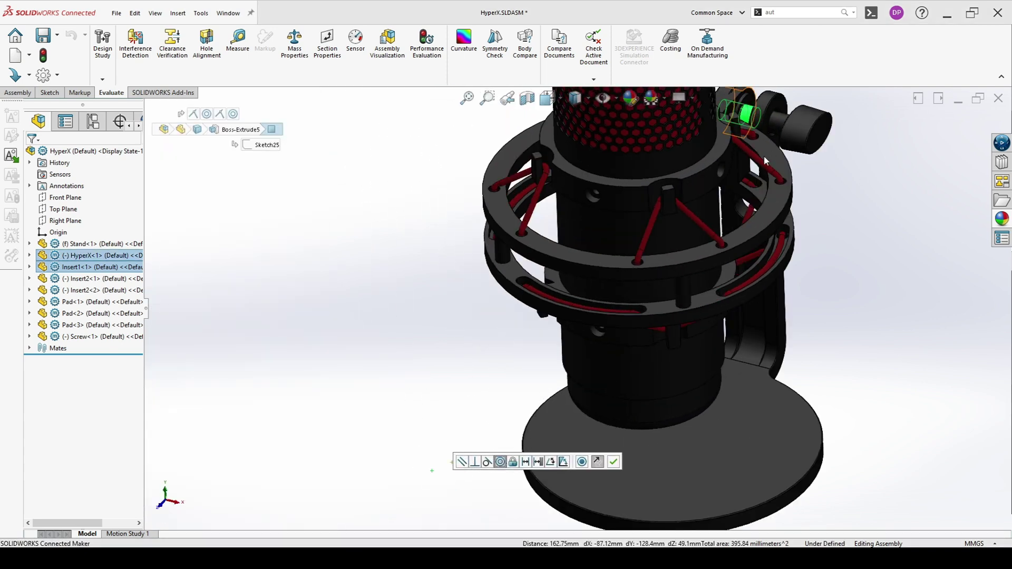
{"action": "left_click", "coordinate": [615, 462]}
Centre the microphone's mounting lug between the stand's two arms with a Width mate using their side faces
{"action": "scroll", "coordinate": [632, 445], "scroll_direction": "down", "scroll_amount": 5}
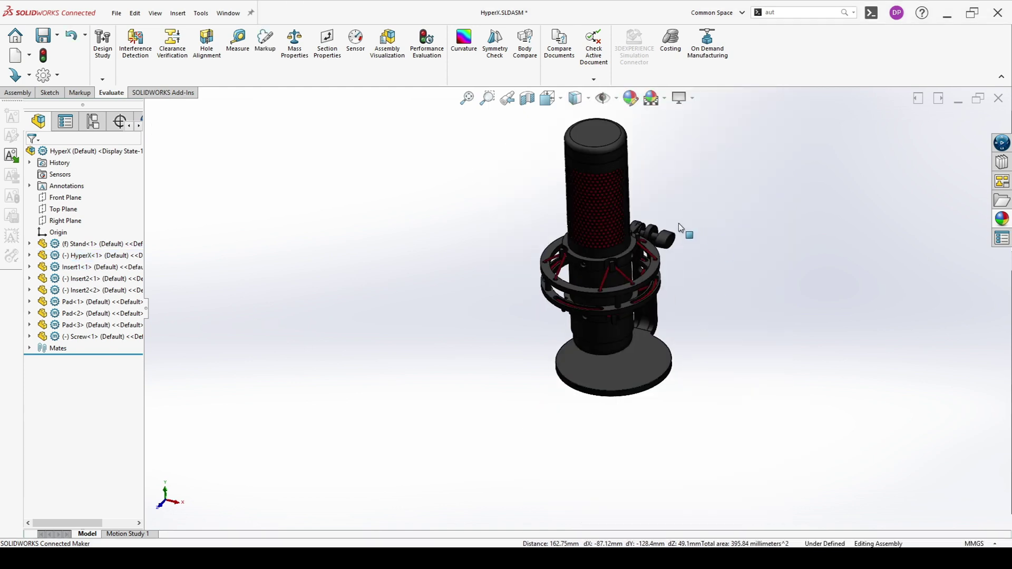
{"action": "scroll", "coordinate": [679, 226], "scroll_direction": "up", "scroll_amount": 5}
{"action": "middle_click_drag", "start_coordinate": [593, 279], "coordinate": [603, 355]}
{"action": "left_click", "coordinate": [554, 272]}
{"action": "left_click", "coordinate": [532, 271], "text": "ctrl"}
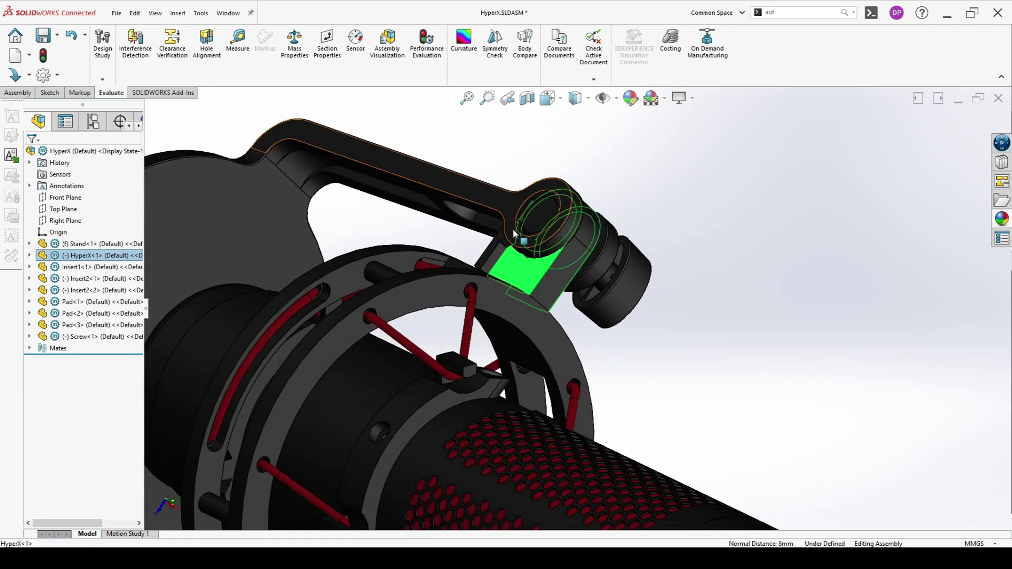
{"action": "left_click", "coordinate": [515, 235], "text": "ctrl"}
{"action": "middle_click_drag", "start_coordinate": [519, 246], "coordinate": [510, 105]}
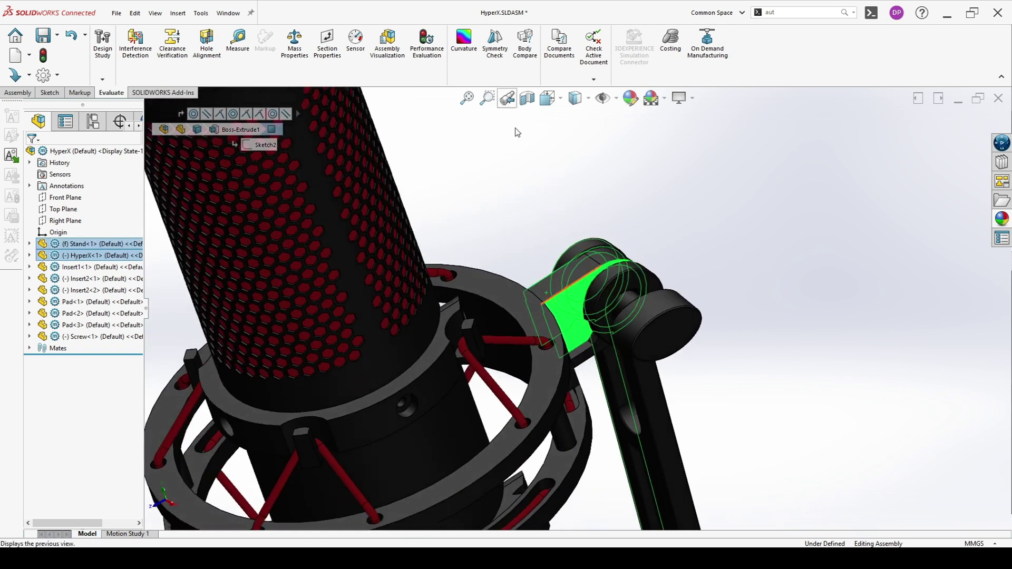
{"action": "left_click", "coordinate": [669, 413], "text": "ctrl"}
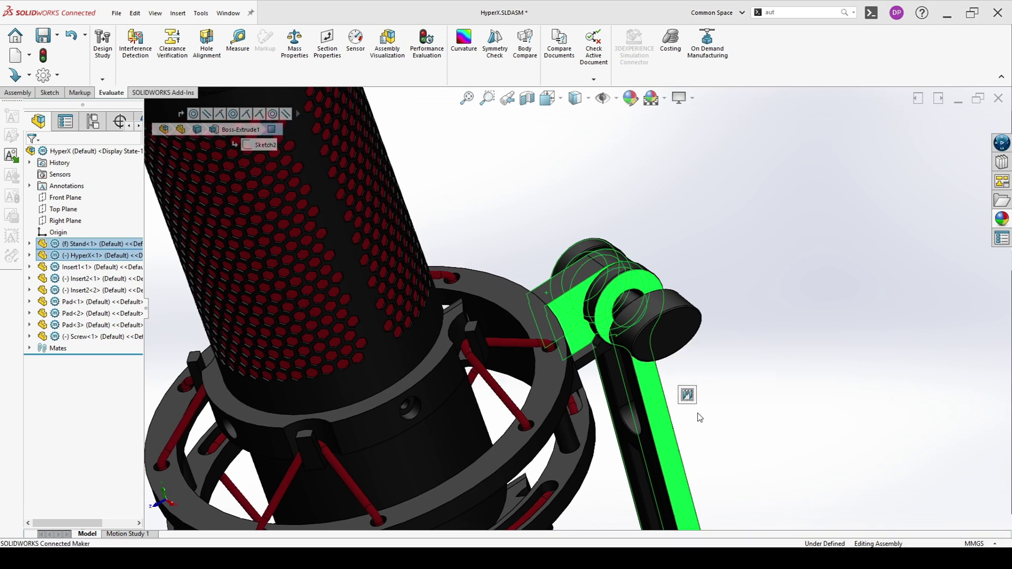
{"action": "mouse_move", "coordinate": [700, 418]}
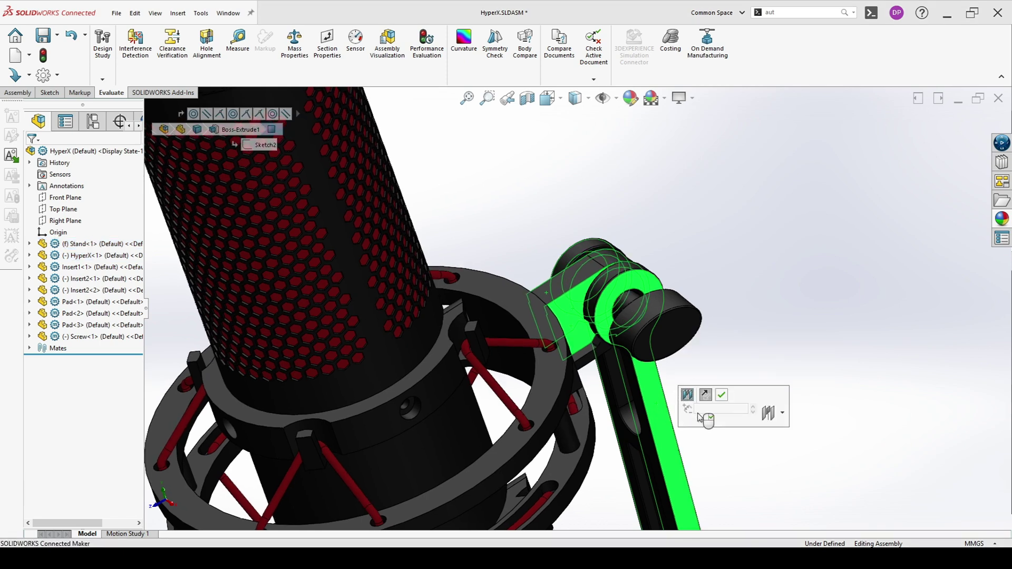
{"action": "left_click", "coordinate": [723, 397]}
{"action": "left_click", "coordinate": [715, 409]}
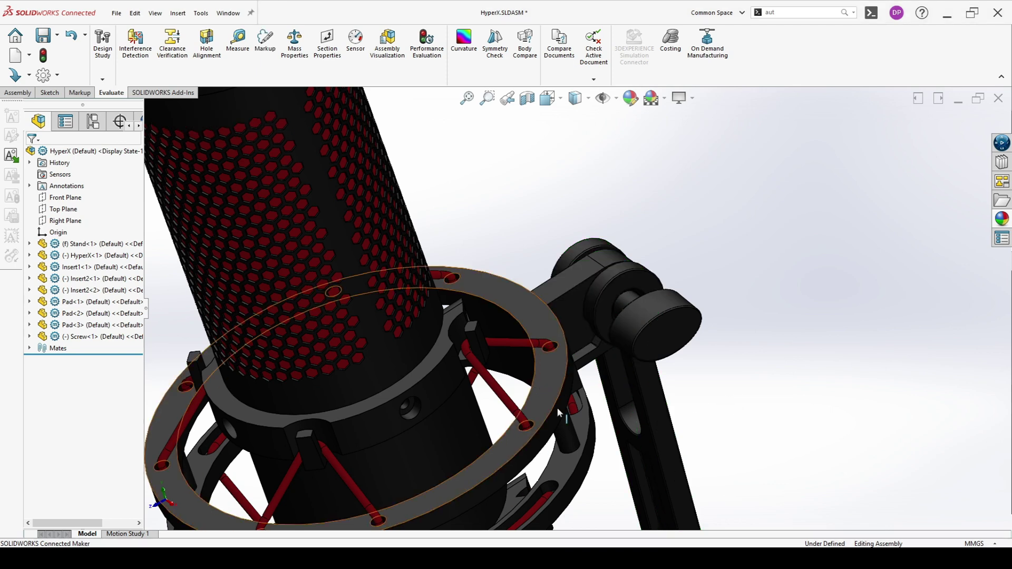
Tilt the microphone about its pivot on the stand to test its movement
{"action": "scroll", "coordinate": [557, 407], "scroll_direction": "up", "scroll_amount": 4}
{"action": "middle_click_drag", "start_coordinate": [505, 367], "coordinate": [523, 358]}
{"action": "scroll", "coordinate": [539, 328], "scroll_direction": "up", "scroll_amount": 3}
{"action": "left_click_drag", "start_coordinate": [538, 364], "coordinate": [546, 343]}
{"action": "scroll", "coordinate": [459, 364], "scroll_direction": "down", "scroll_amount": 4}
{"action": "scroll", "coordinate": [481, 360], "scroll_direction": "up", "scroll_amount": 5}
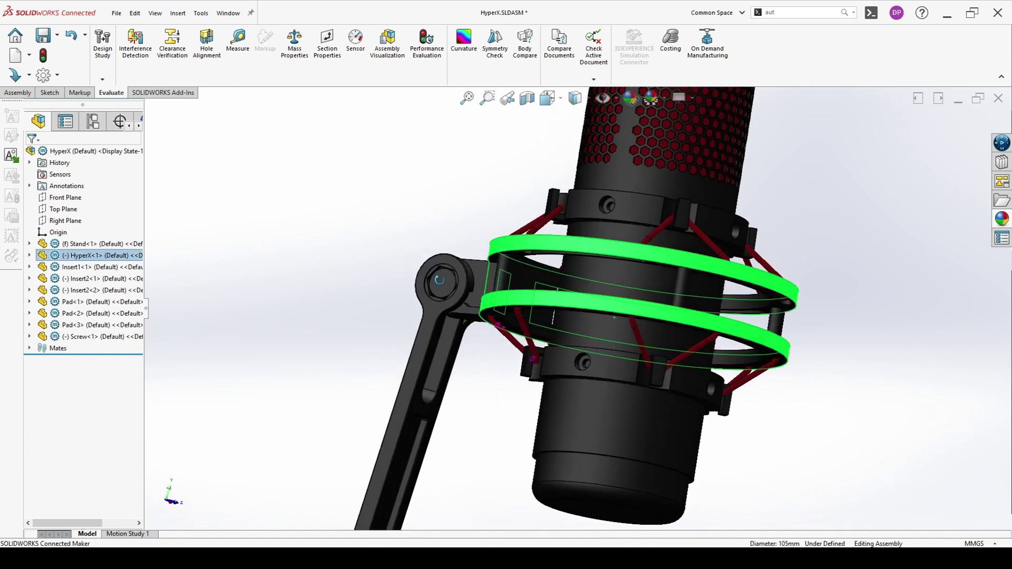
{"action": "middle_click_drag", "start_coordinate": [481, 360], "coordinate": [621, 404]}
{"action": "scroll", "coordinate": [474, 332], "scroll_direction": "up", "scroll_amount": 2}
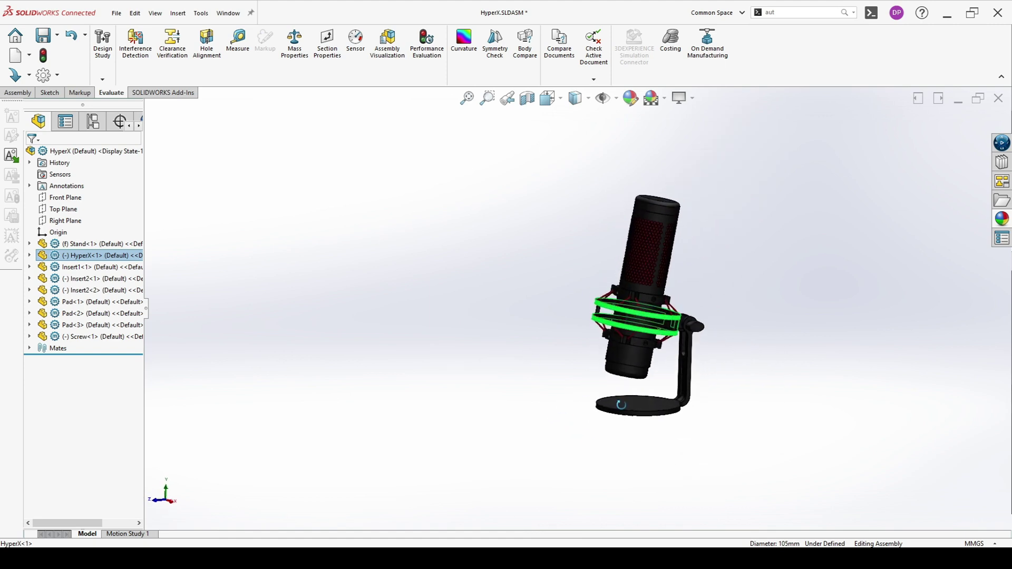
{"action": "left_click", "coordinate": [795, 366]}
Examine the assembled microphone and stand from several angles and distances
{"action": "scroll", "coordinate": [705, 343], "scroll_direction": "down", "scroll_amount": 2}
{"action": "scroll", "coordinate": [687, 311], "scroll_direction": "up", "scroll_amount": 1}
{"action": "scroll", "coordinate": [647, 322], "scroll_direction": "down", "scroll_amount": 5}
{"action": "scroll", "coordinate": [638, 323], "scroll_direction": "up", "scroll_amount": 5}
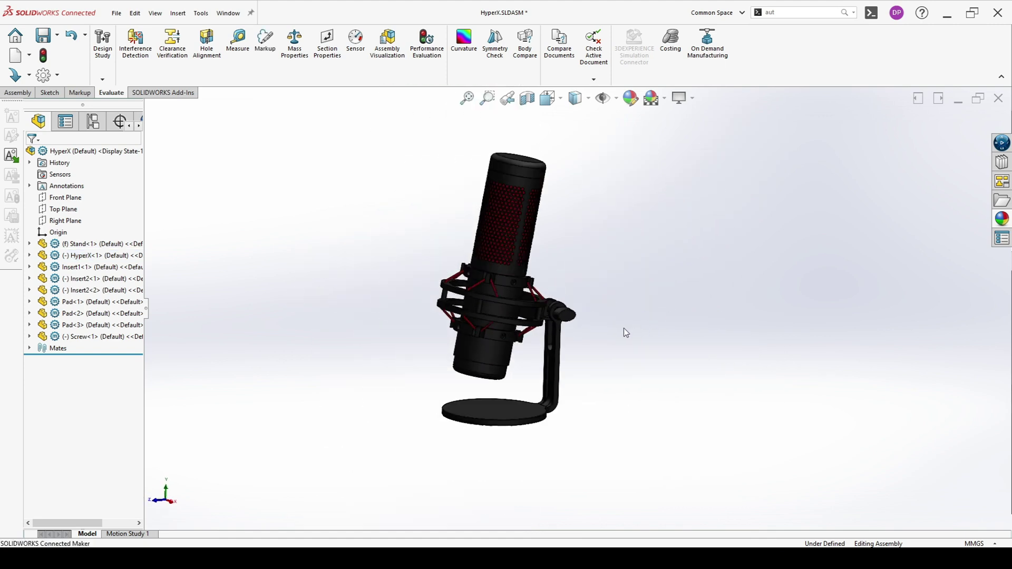
{"action": "middle_click_drag", "start_coordinate": [624, 327], "coordinate": [621, 361]}
{"action": "scroll", "coordinate": [615, 322], "scroll_direction": "down", "scroll_amount": 1}
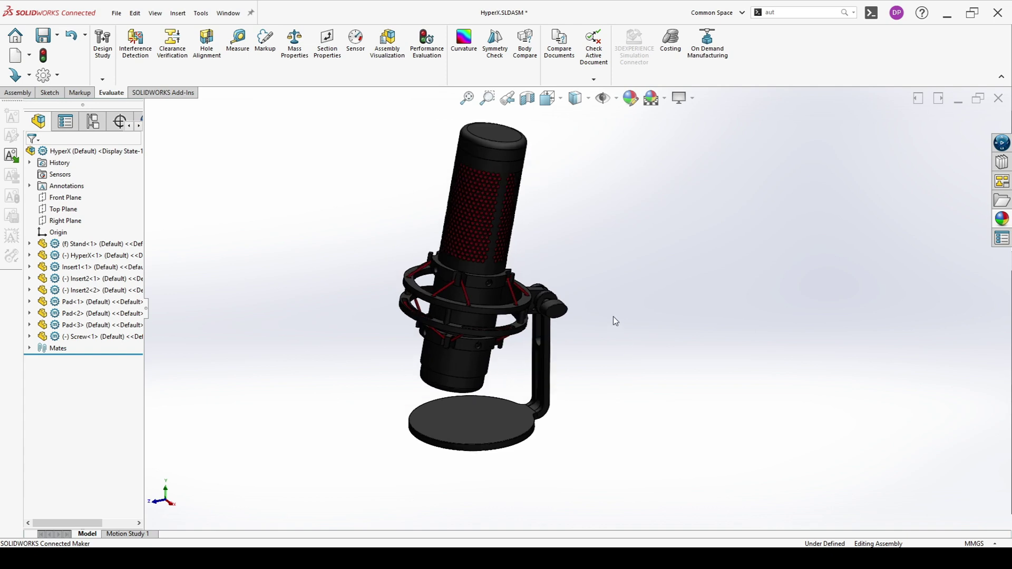
{"action": "scroll", "coordinate": [613, 316], "scroll_direction": "up", "scroll_amount": 2}
{"action": "mouse_move", "coordinate": [613, 317]}
{"action": "middle_mouse_down"}
{"action": "mouse_move", "coordinate": [598, 298]}
{"action": "mouse_move", "coordinate": [602, 308]}
{"action": "middle_mouse_up"}
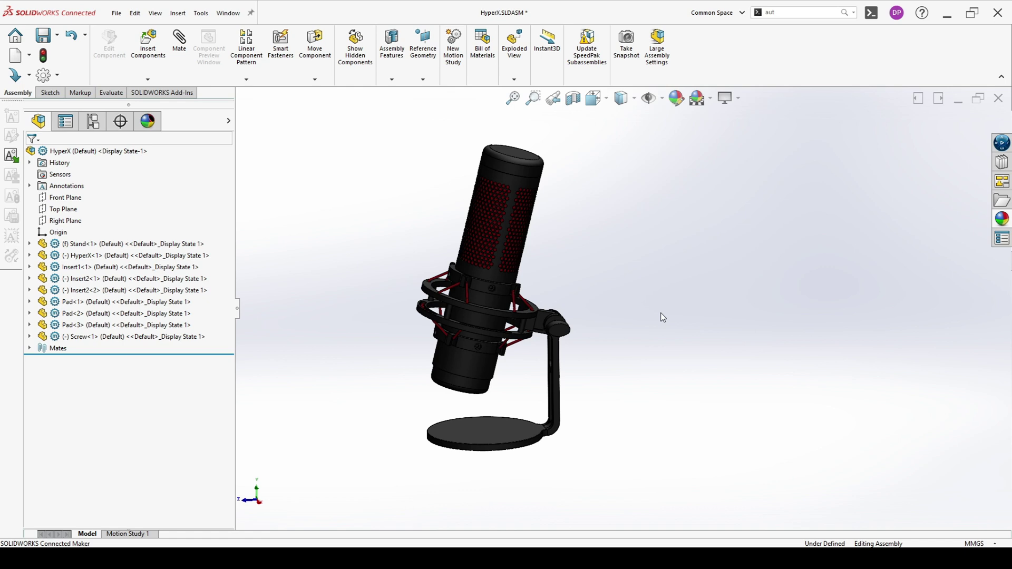
{"action": "scroll", "coordinate": [561, 298], "scroll_direction": "down", "scroll_amount": 1}
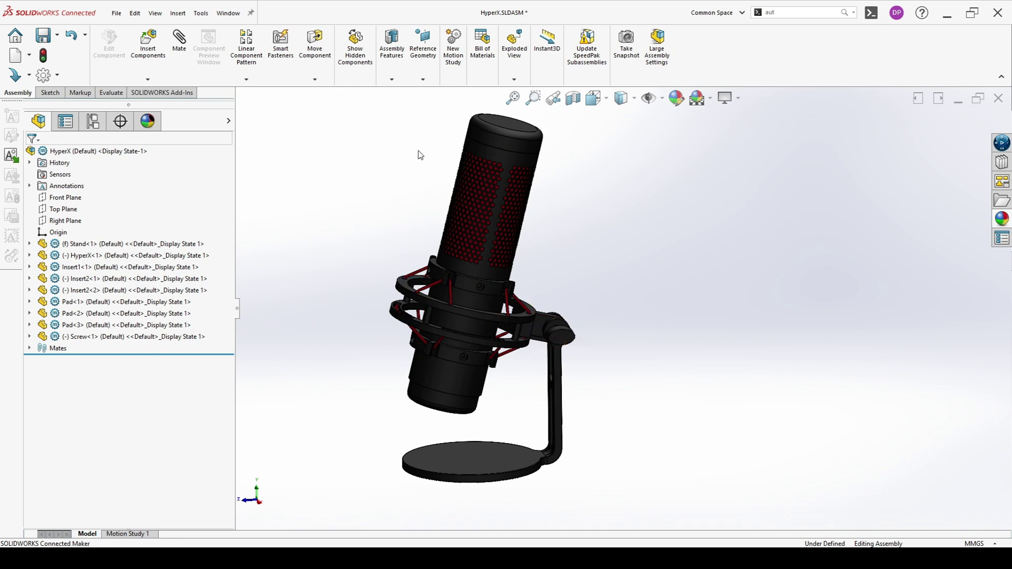
Rotate the microphone upward about its stand pivot with free rotation, using Collision Detection between all components and Stop at collision
{"action": "left_click", "coordinate": [315, 80]}
{"action": "left_click", "coordinate": [323, 106]}
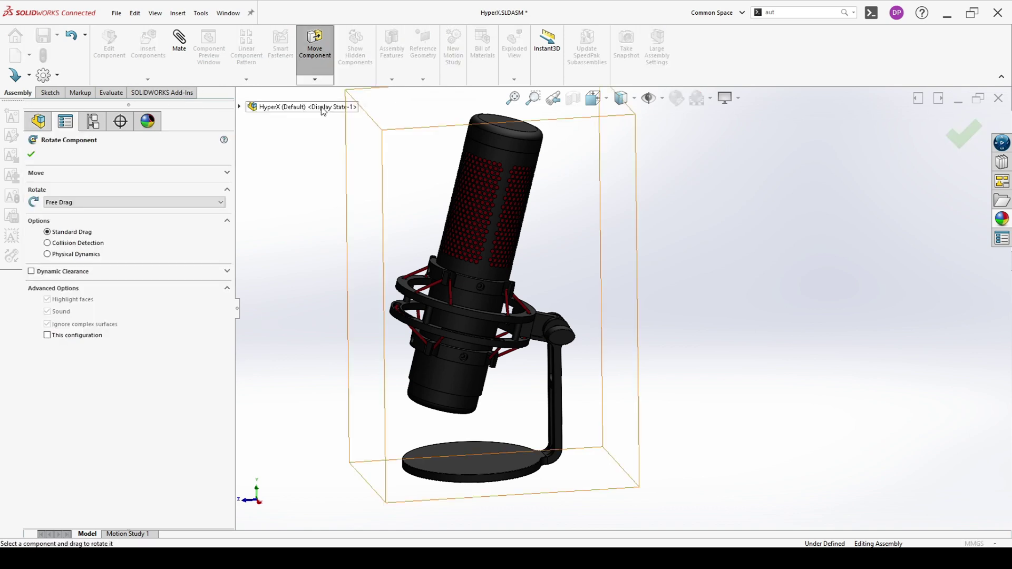
{"action": "left_click", "coordinate": [74, 202]}
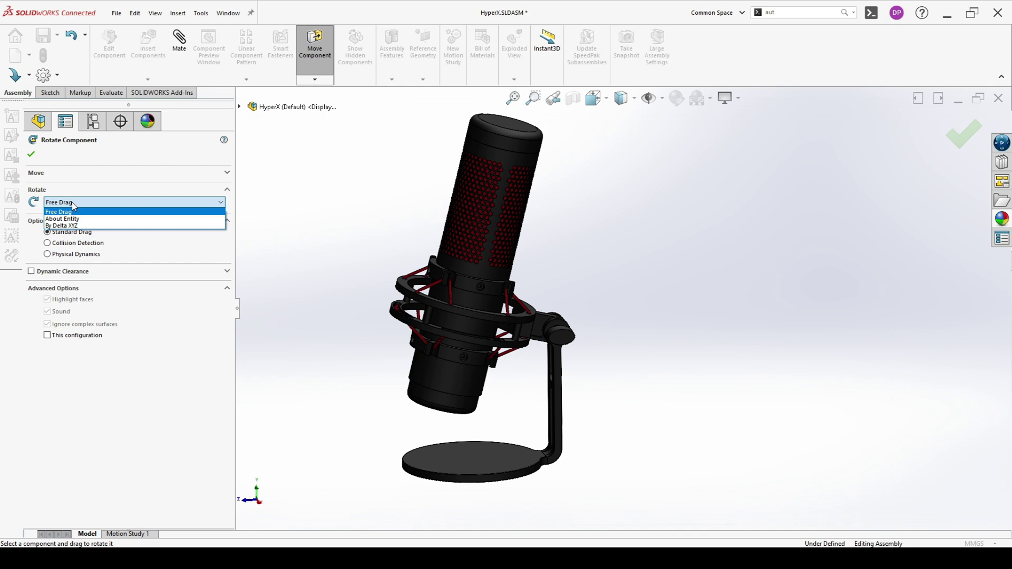
{"action": "left_click", "coordinate": [72, 204]}
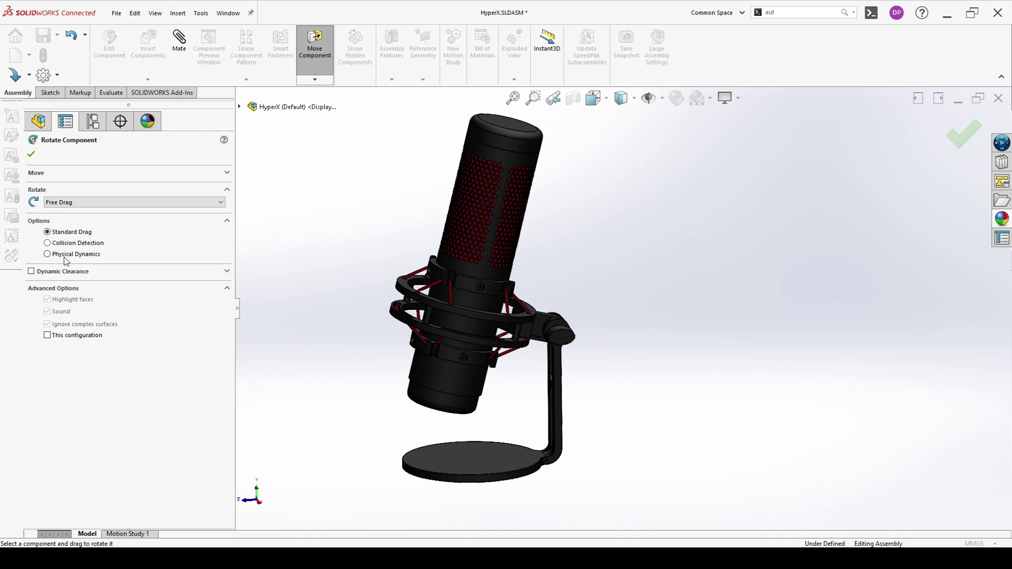
{"action": "left_click", "coordinate": [48, 244]}
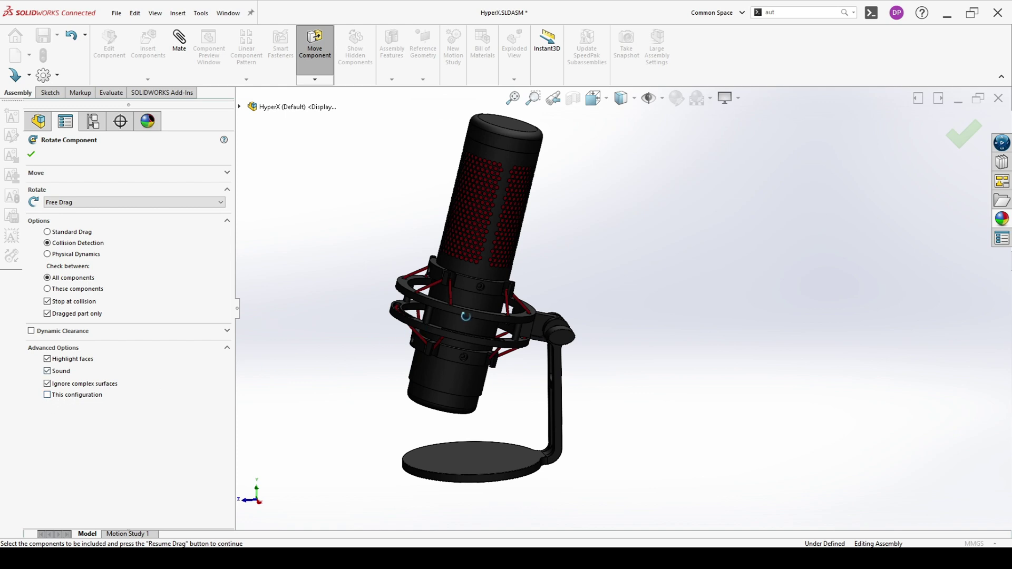
{"action": "left_click", "coordinate": [458, 378]}
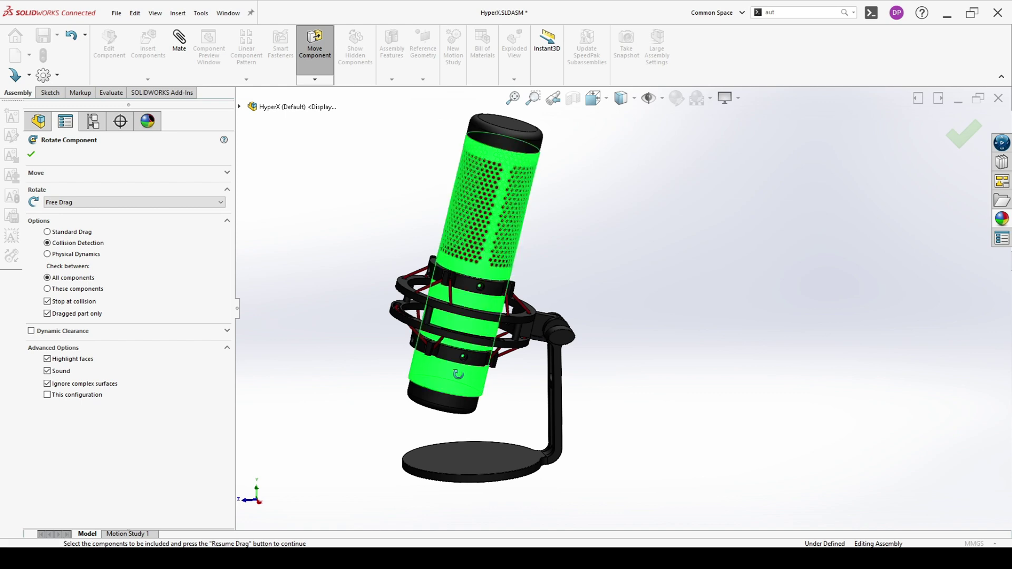
{"action": "left_click_drag", "start_coordinate": [458, 378], "coordinate": [517, 257]}
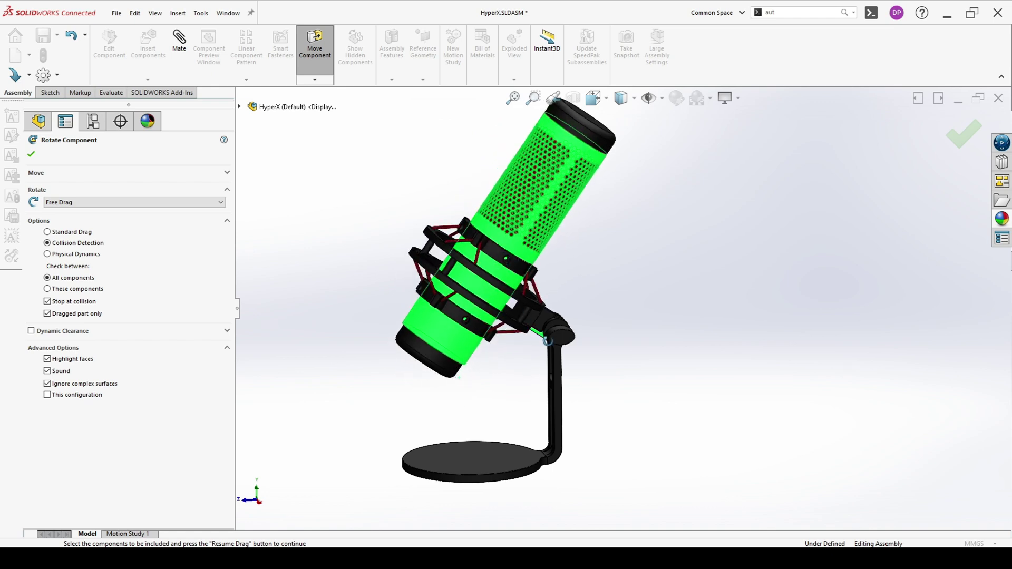
Examine the highlighted contact faces between the microphone's mounting lug and the stand up close
{"action": "scroll", "coordinate": [556, 351], "scroll_direction": "down", "scroll_amount": 1}
{"action": "scroll", "coordinate": [556, 351], "scroll_direction": "down", "scroll_amount": 2}
{"action": "middle_click_drag", "start_coordinate": [556, 352], "coordinate": [596, 336]}
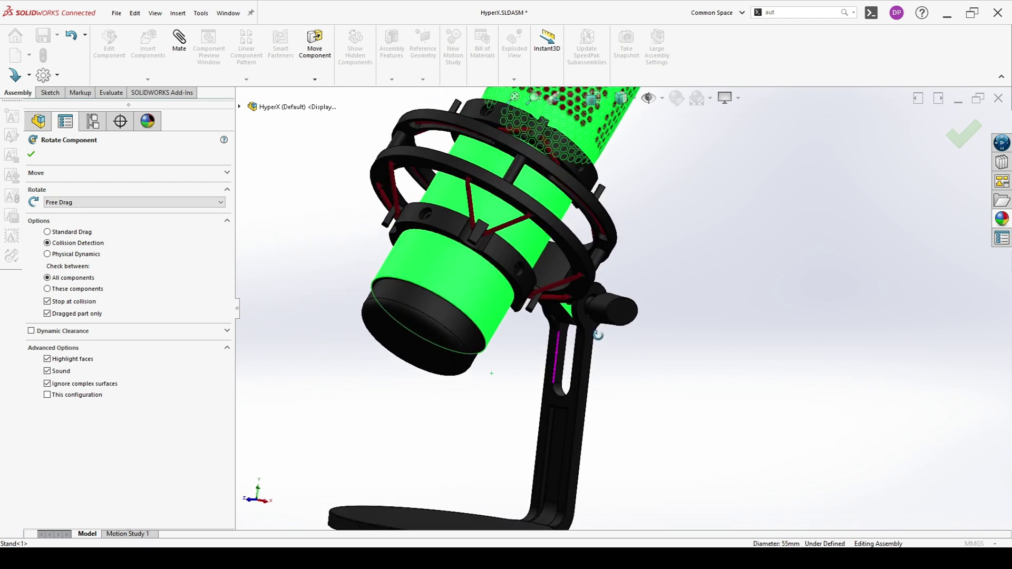
{"action": "scroll", "coordinate": [580, 312], "scroll_direction": "down", "scroll_amount": 2}
{"action": "scroll", "coordinate": [577, 305], "scroll_direction": "down", "scroll_amount": 6}
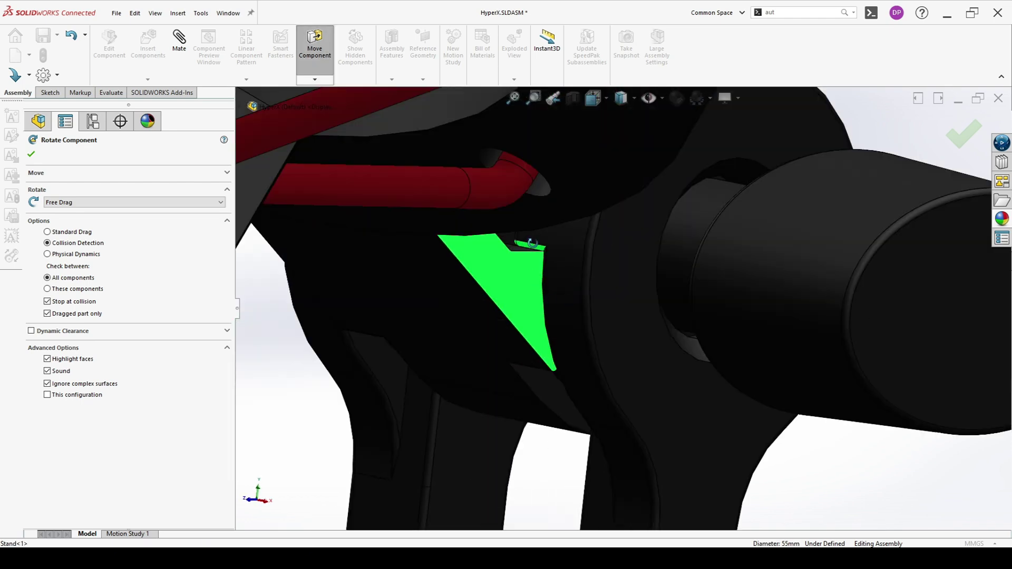
{"action": "scroll", "coordinate": [531, 246], "scroll_direction": "up", "scroll_amount": 10}
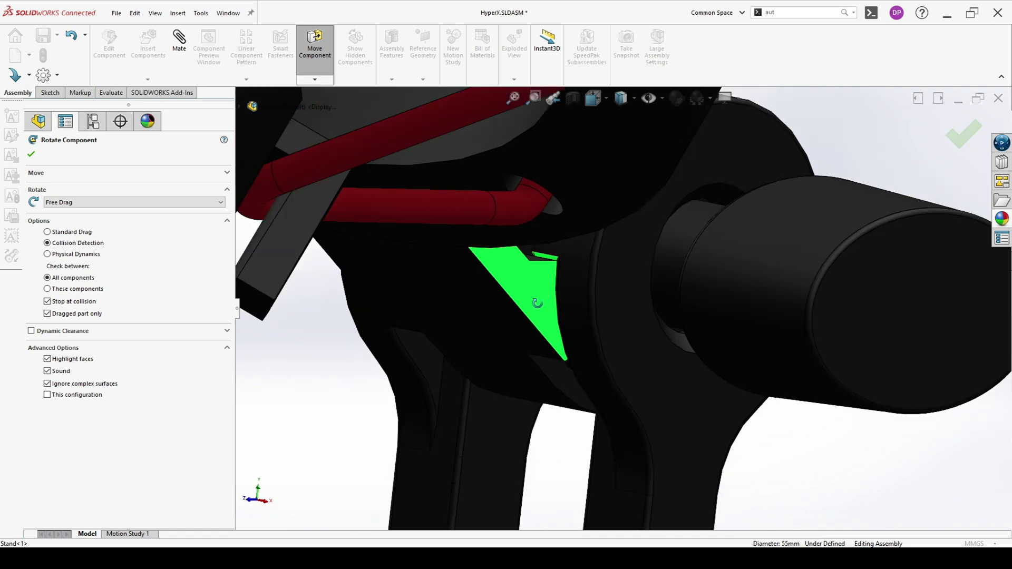
{"action": "middle_click_drag", "start_coordinate": [548, 324], "coordinate": [522, 341]}
{"action": "scroll", "coordinate": [656, 275], "scroll_direction": "down", "scroll_amount": 3}
{"action": "scroll", "coordinate": [656, 275], "scroll_direction": "down", "scroll_amount": 3}
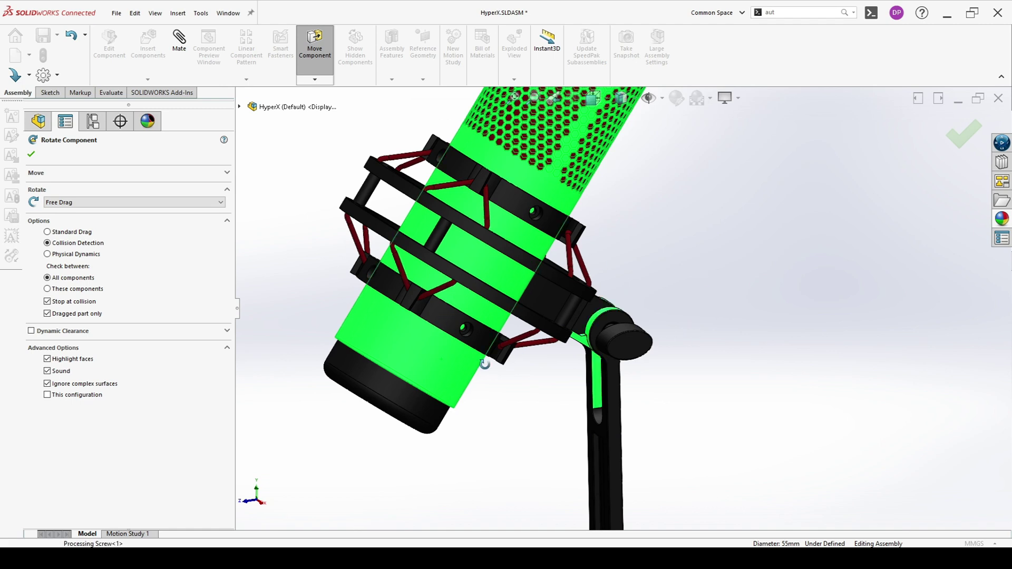
{"action": "key", "text": "f"}
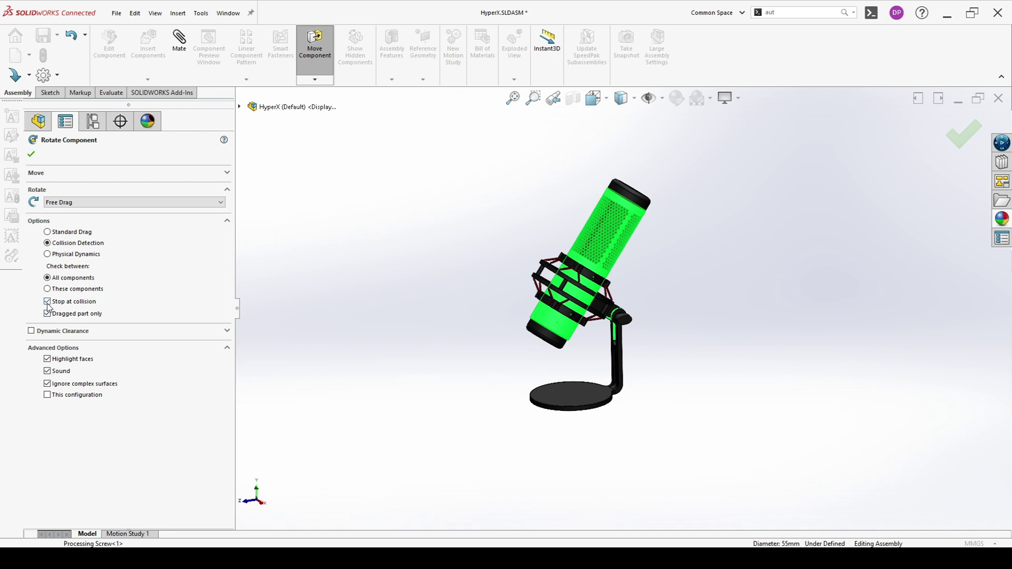
{"action": "scroll", "coordinate": [721, 282], "scroll_direction": "down", "scroll_amount": 1}
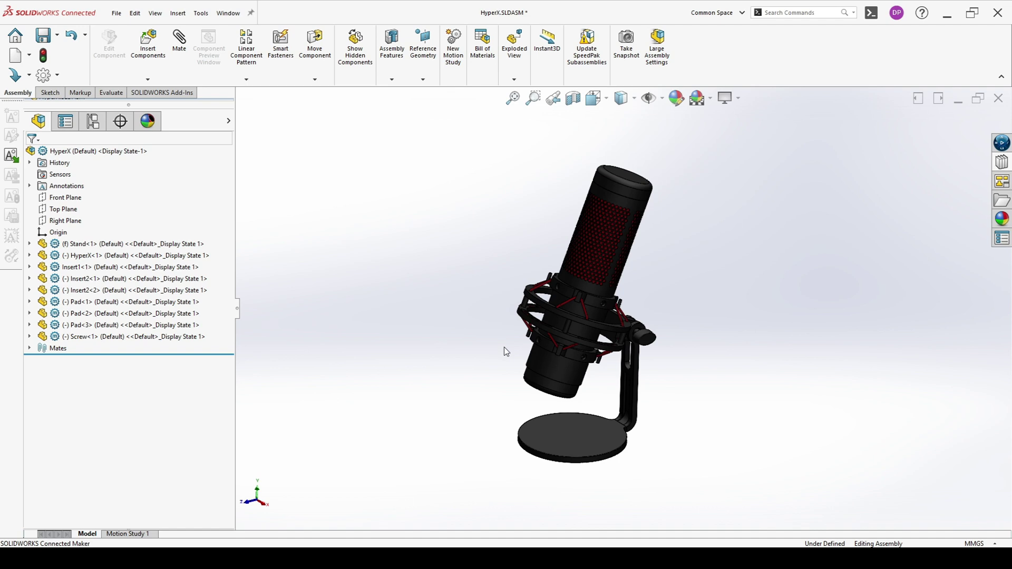
Start a new assembly sketch on the flat circular face at the microphone's lower end
{"action": "scroll", "coordinate": [478, 304], "scroll_direction": "up", "scroll_amount": 1}
{"action": "middle_click_drag", "start_coordinate": [479, 303], "coordinate": [482, 304]}
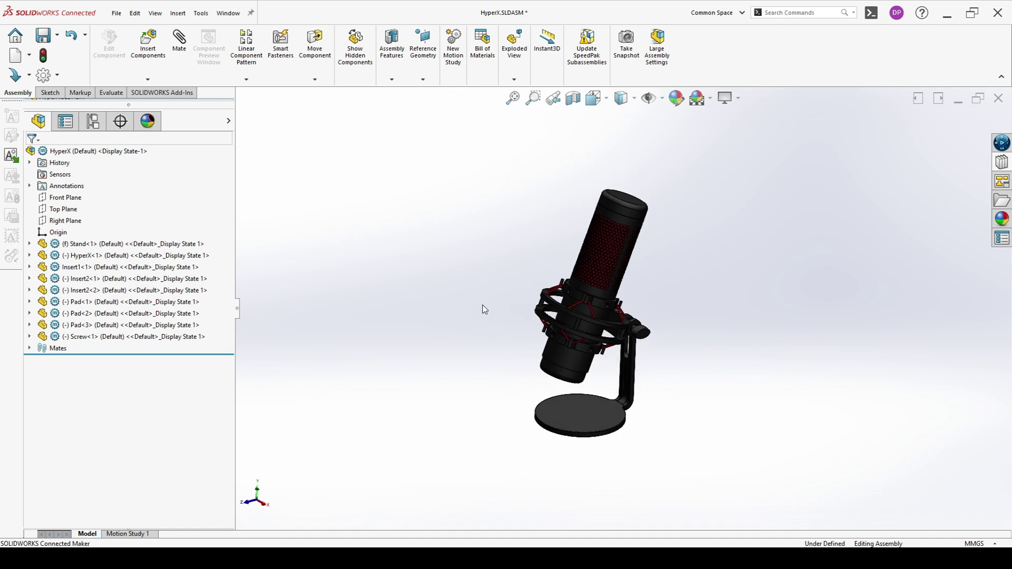
{"action": "scroll", "coordinate": [817, 299], "scroll_direction": "down", "scroll_amount": 2}
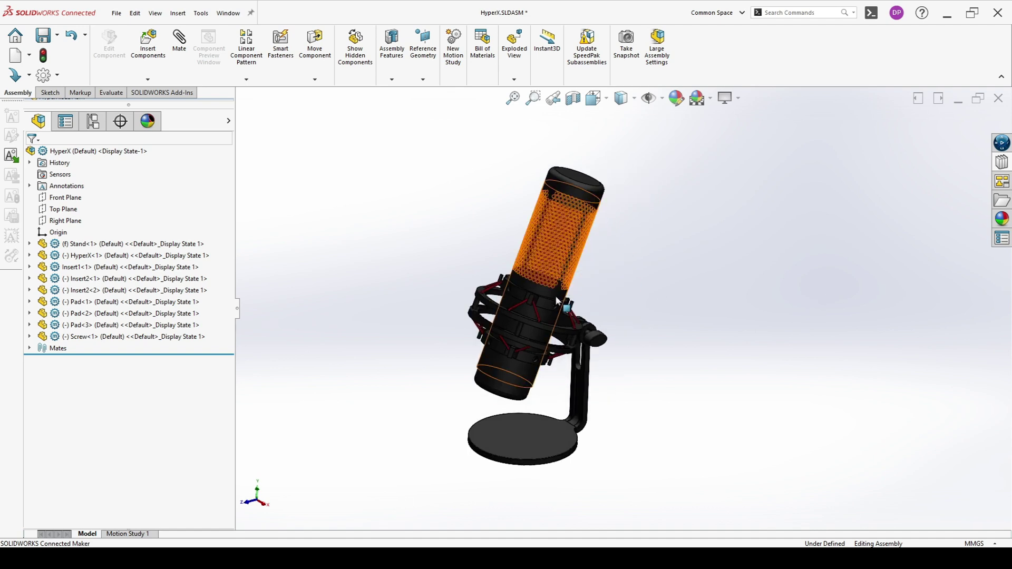
{"action": "scroll", "coordinate": [601, 317], "scroll_direction": "down", "scroll_amount": 2}
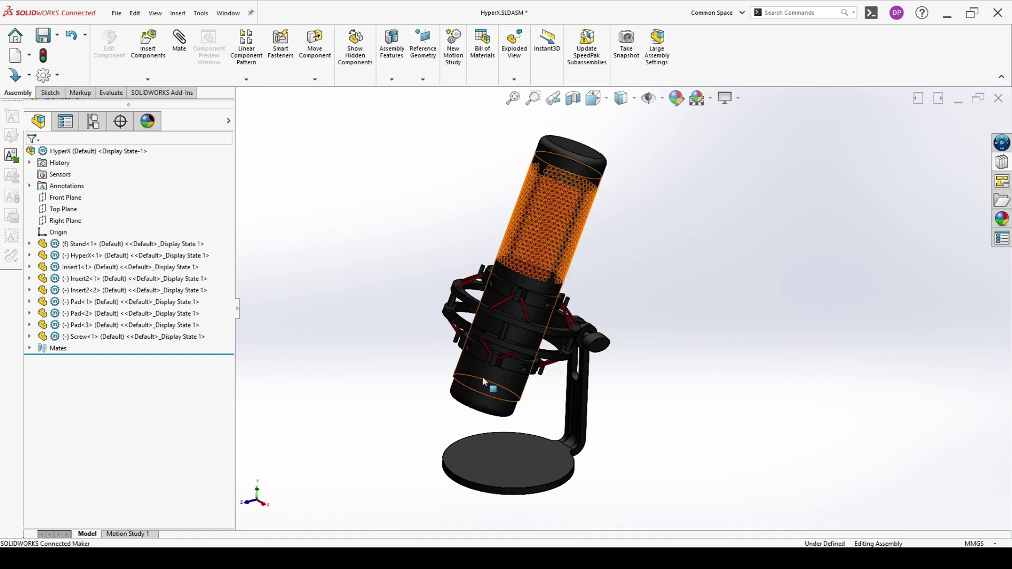
{"action": "middle_click_drag", "start_coordinate": [546, 341], "coordinate": [588, 357]}
{"action": "scroll", "coordinate": [603, 415], "scroll_direction": "down", "scroll_amount": 1}
{"action": "left_click", "coordinate": [583, 377]}
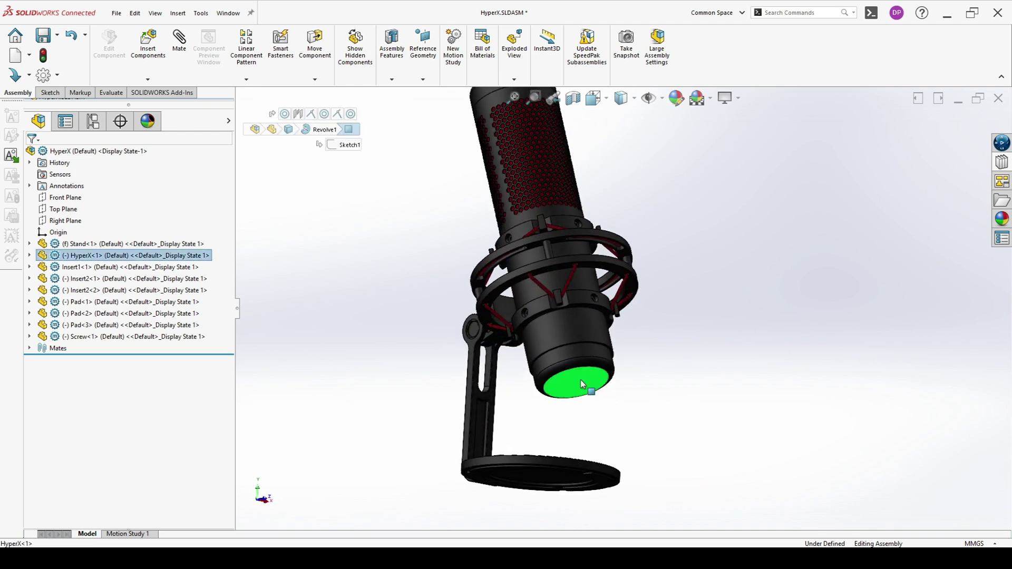
{"action": "left_click", "coordinate": [627, 349]}
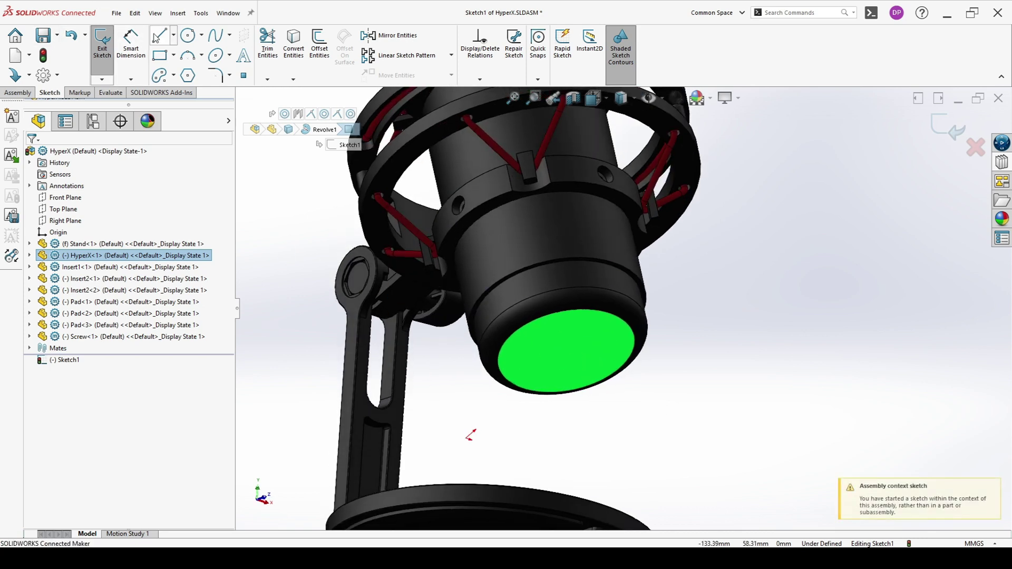
Sketch two roughly perpendicular lines from the face's centre, about 14.45 mm and 11.75 mm long
{"action": "left_click", "coordinate": [160, 36]}
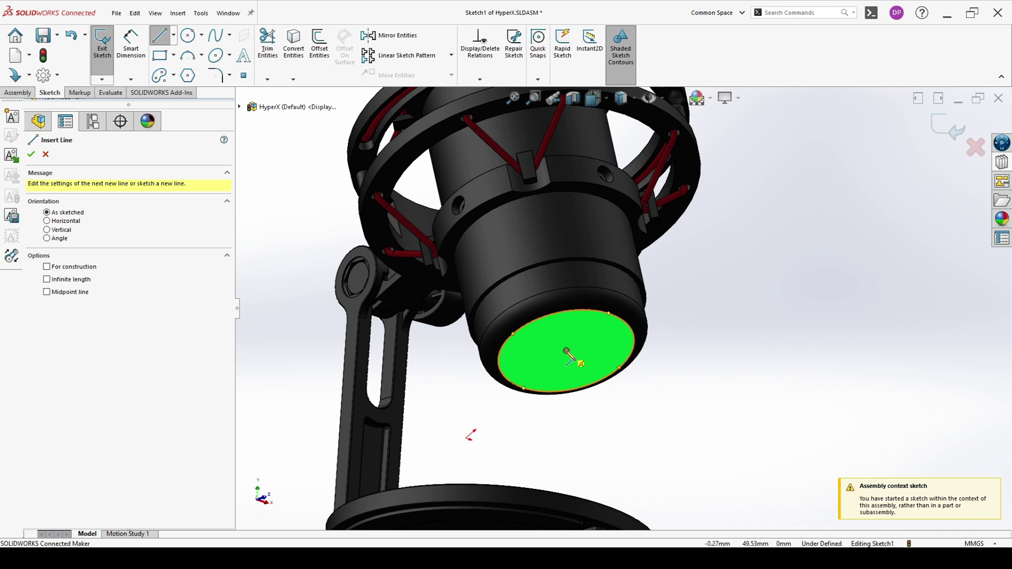
{"action": "left_click", "coordinate": [566, 350]}
{"action": "left_click", "coordinate": [606, 330]}
{"action": "key", "text": "Escape"}
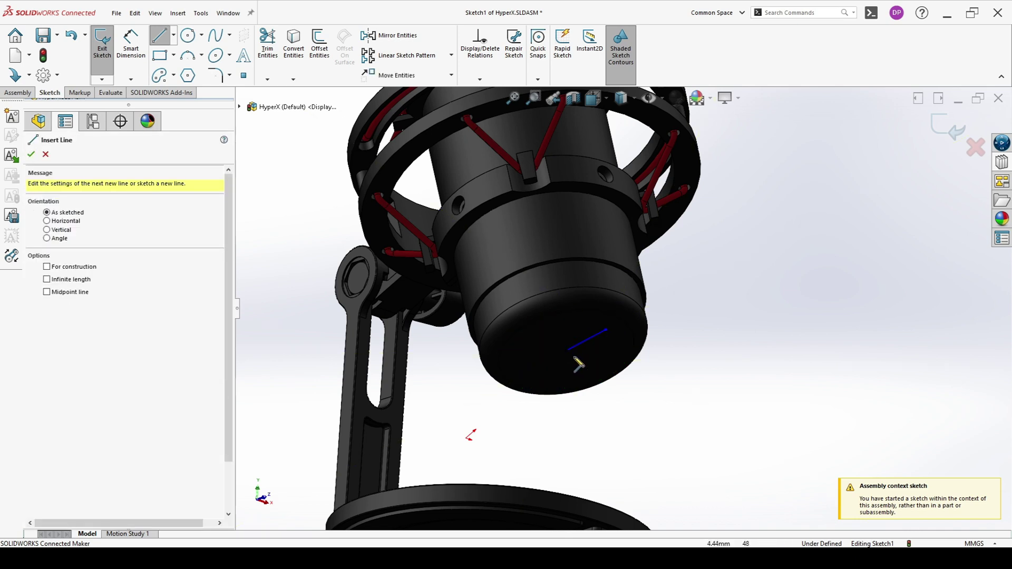
{"action": "left_click", "coordinate": [566, 350]}
{"action": "left_click", "coordinate": [577, 371]}
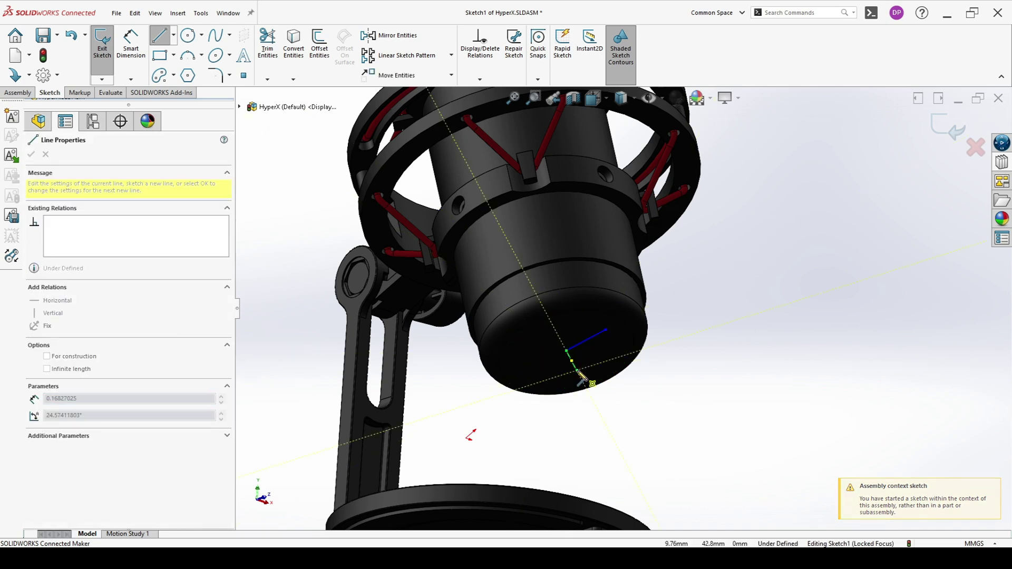
{"action": "key", "text": "Escape"}
{"action": "key", "text": "Escape"}
Add a vertical relation to the longer sketch line and finish the sketch
{"action": "left_click", "coordinate": [570, 355]}
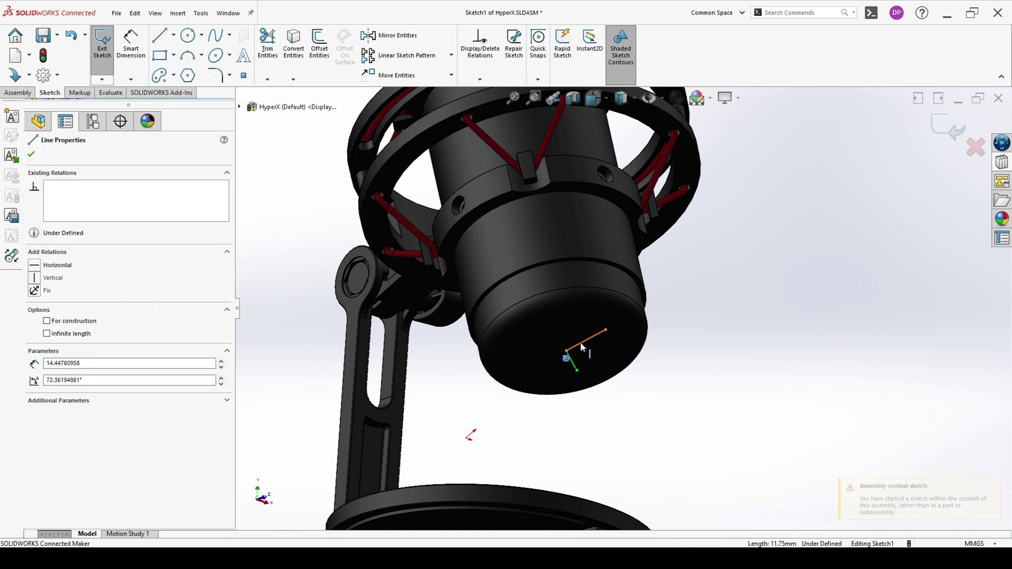
{"action": "left_click", "coordinate": [591, 338], "text": "ctrl"}
{"action": "key", "text": "Escape"}
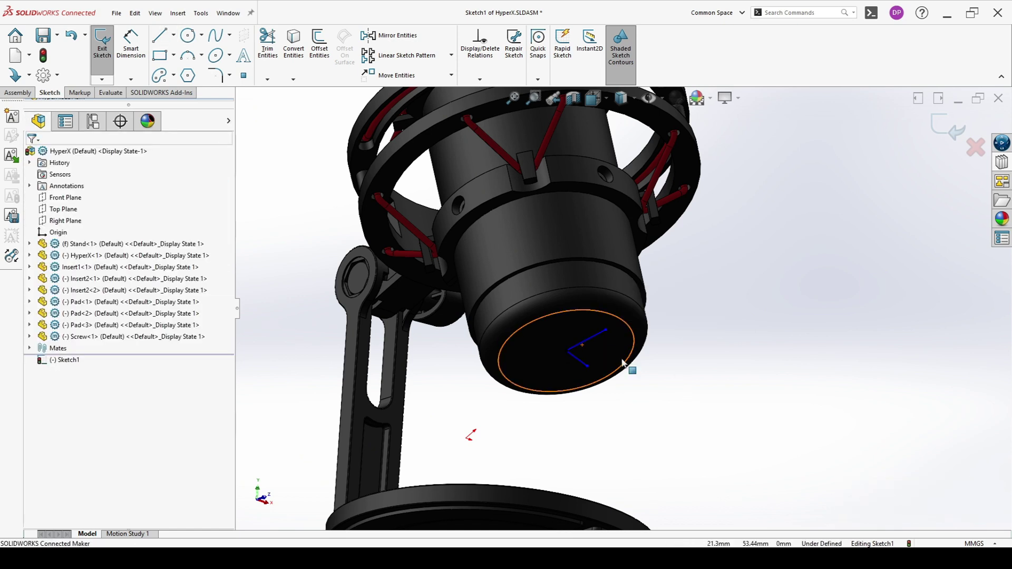
{"action": "left_click", "coordinate": [592, 336]}
{"action": "left_click", "coordinate": [642, 293]}
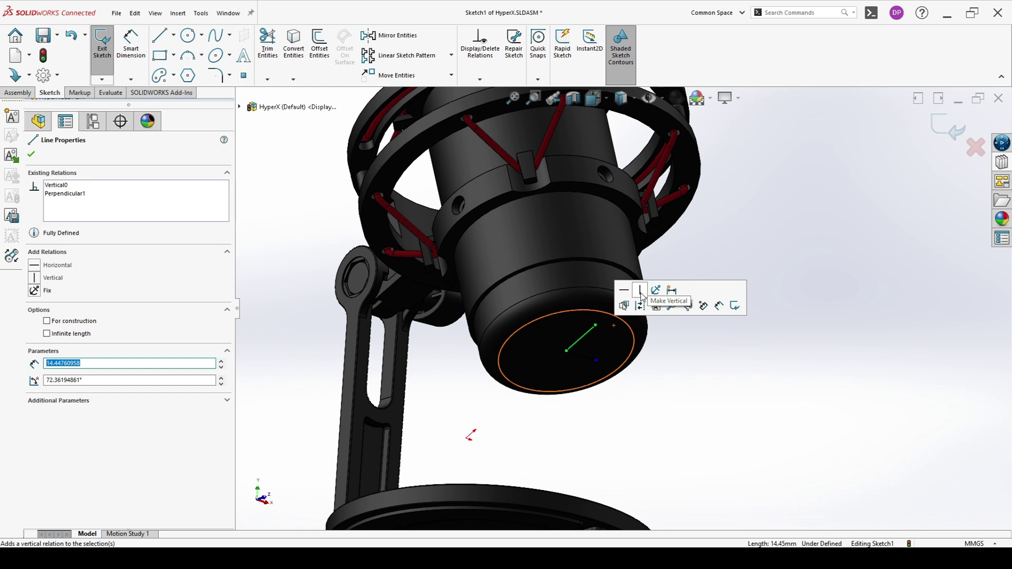
{"action": "left_click", "coordinate": [700, 401]}
{"action": "scroll", "coordinate": [587, 324], "scroll_direction": "up", "scroll_amount": 3}
{"action": "middle_click_drag", "start_coordinate": [587, 324], "coordinate": [595, 340]}
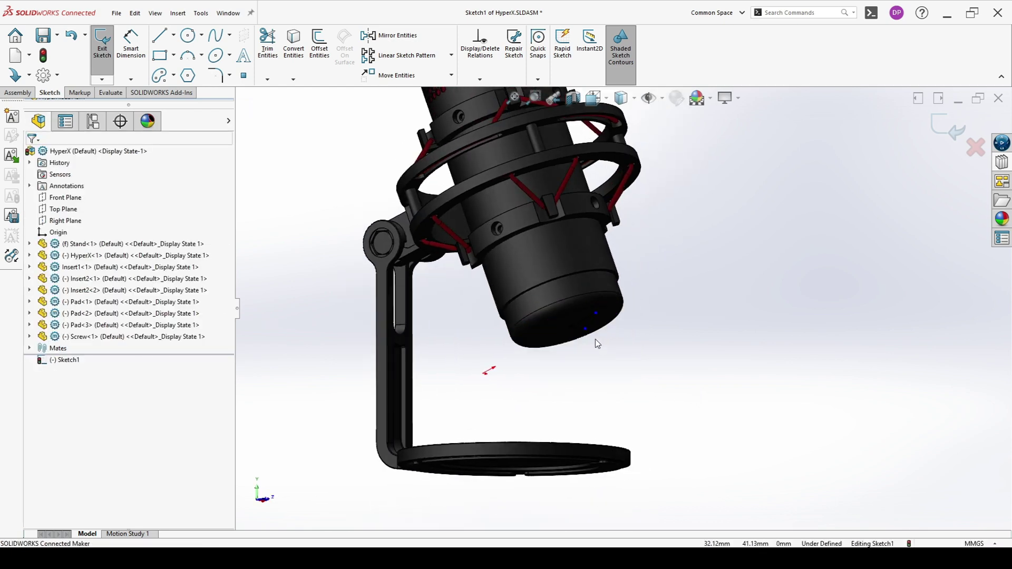
{"action": "scroll", "coordinate": [564, 321], "scroll_direction": "down", "scroll_amount": 3}
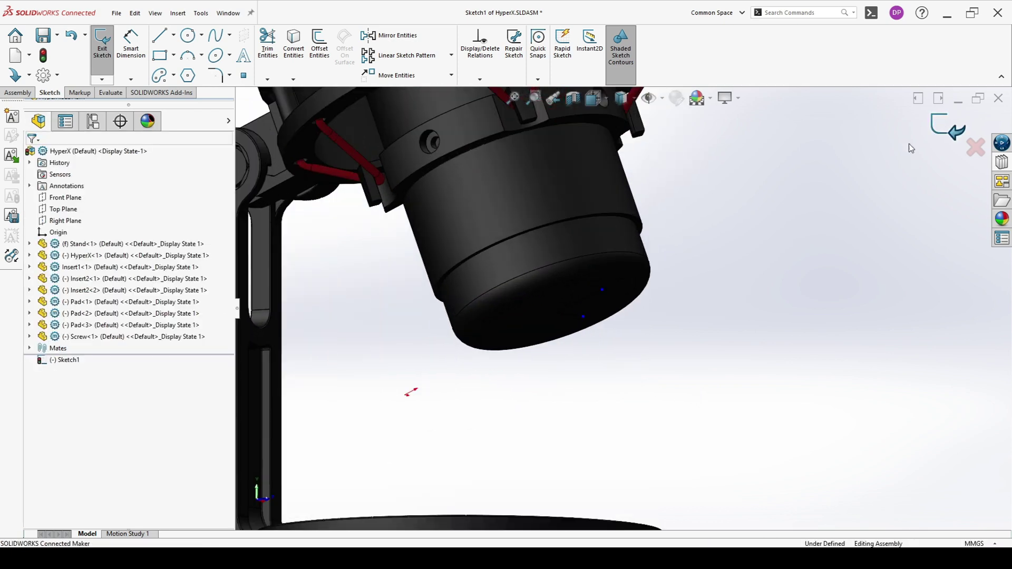
{"action": "left_click", "coordinate": [941, 123]}
Start defining a reference coordinate system in the assembly
{"action": "scroll", "coordinate": [564, 339], "scroll_direction": "up", "scroll_amount": 5}
{"action": "scroll", "coordinate": [555, 306], "scroll_direction": "down", "scroll_amount": 2}
{"action": "key", "text": "Escape"}
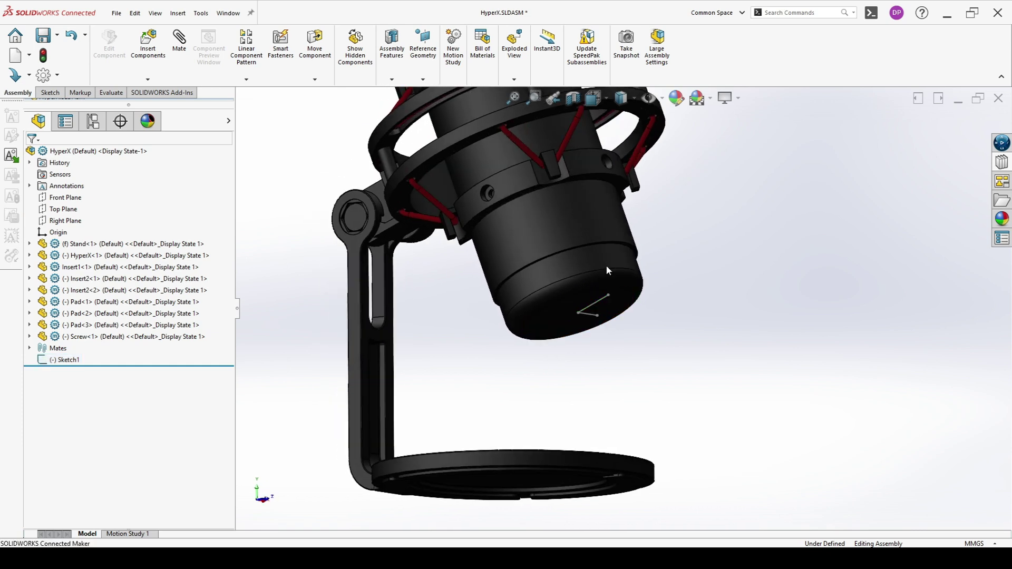
{"action": "left_click", "coordinate": [423, 80]}
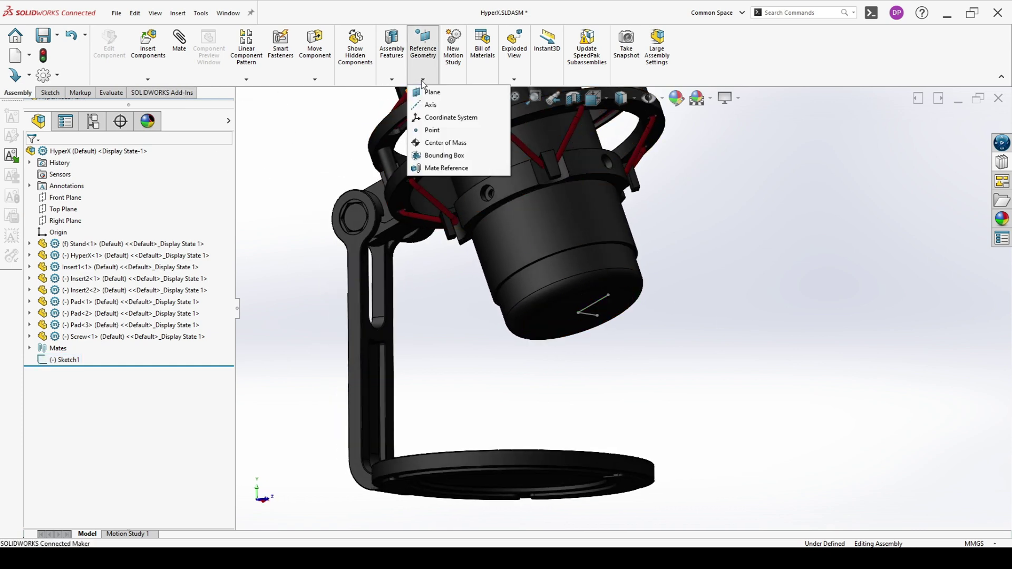
{"action": "left_click", "coordinate": [426, 121]}
{"action": "scroll", "coordinate": [617, 345], "scroll_direction": "down", "scroll_amount": 1}
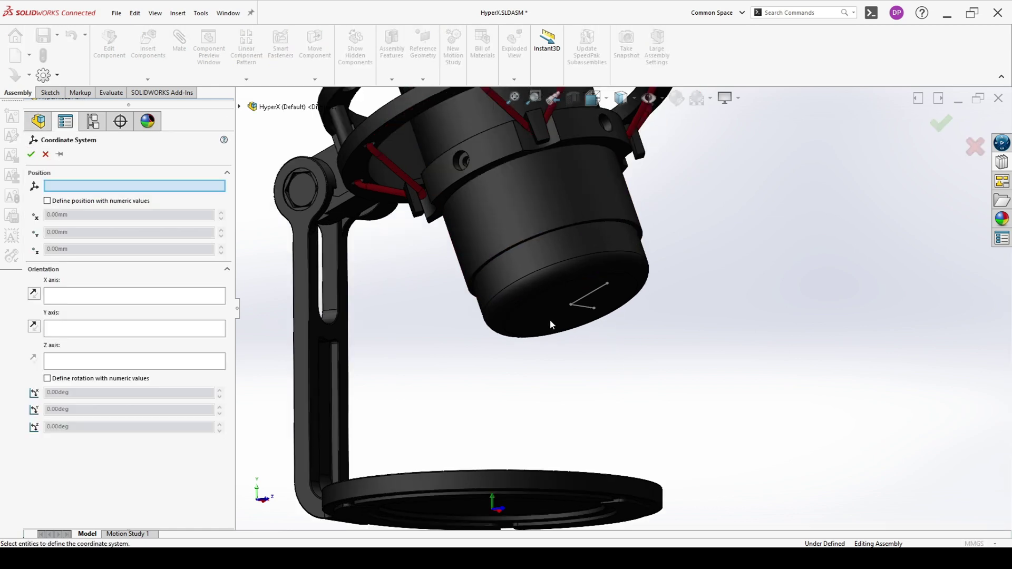
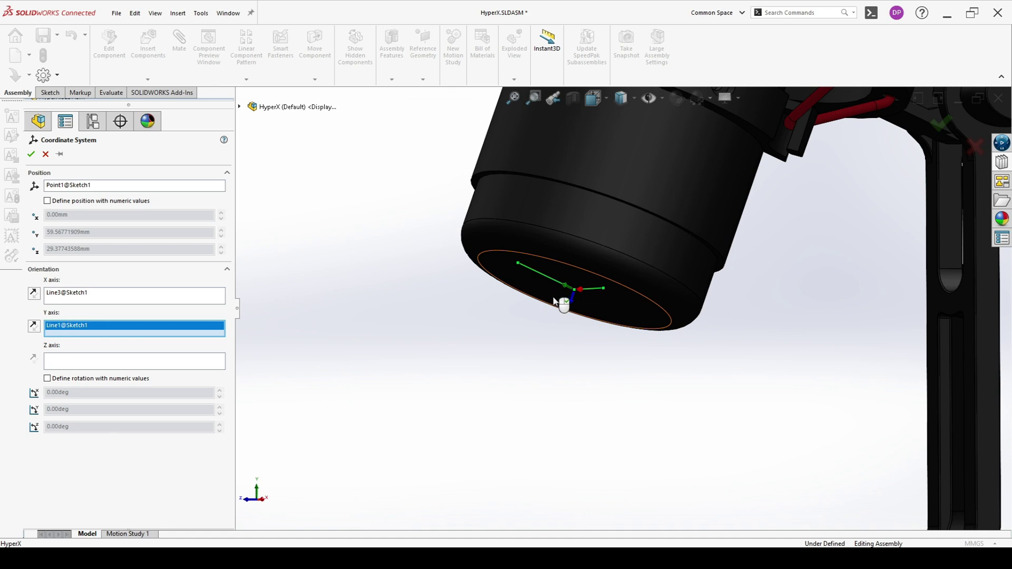
Reverse the X axis direction of the coordinate system at the microphone's lower end, keep the Y direction, and create it
{"action": "left_click", "coordinate": [38, 330]}
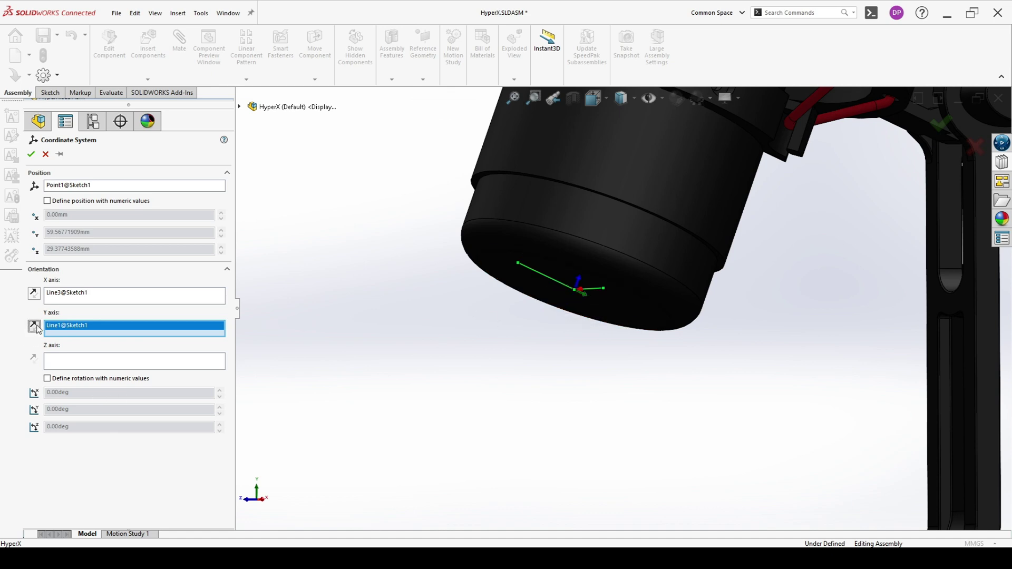
{"action": "left_click", "coordinate": [38, 329]}
{"action": "middle_click_drag", "start_coordinate": [411, 306], "coordinate": [416, 327]}
{"action": "left_click", "coordinate": [36, 296]}
{"action": "middle_click_drag", "start_coordinate": [383, 278], "coordinate": [537, 277]}
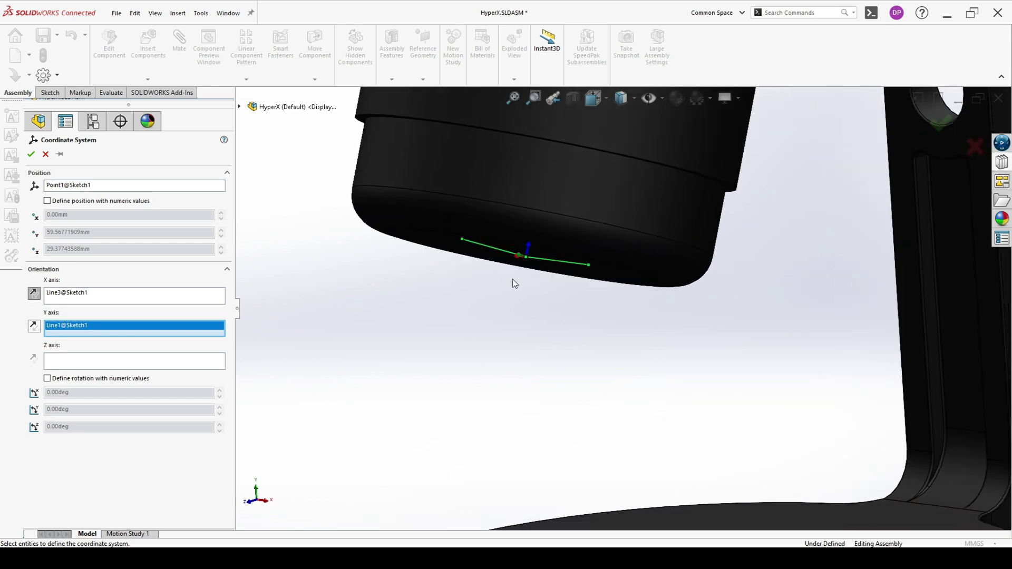
{"action": "middle_click_drag", "start_coordinate": [448, 279], "coordinate": [458, 306]}
{"action": "left_click", "coordinate": [31, 154]}
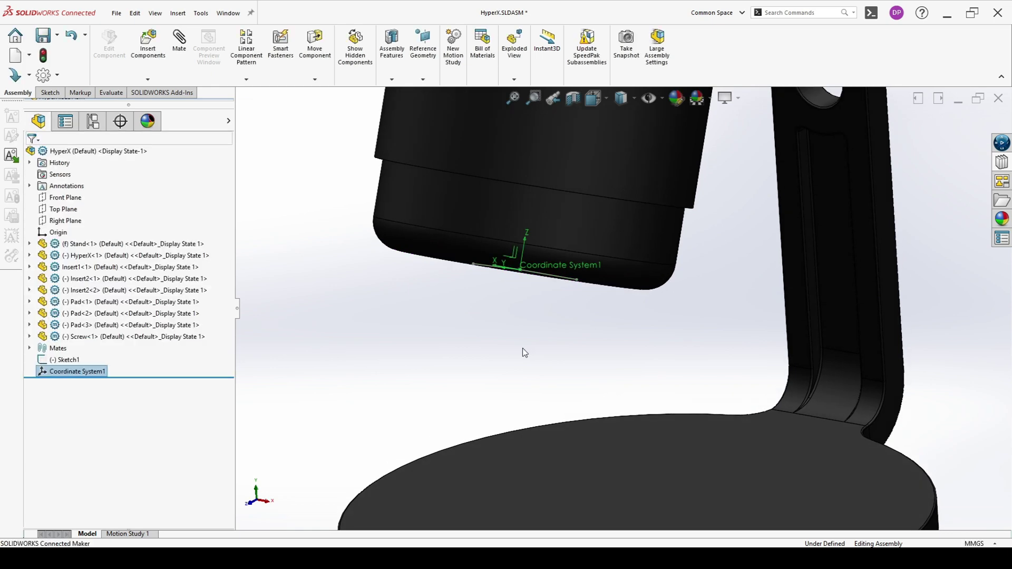
Hide the two-line sketch on the microphone's lower face and turn on the display of coordinate systems
{"action": "left_click", "coordinate": [548, 279]}
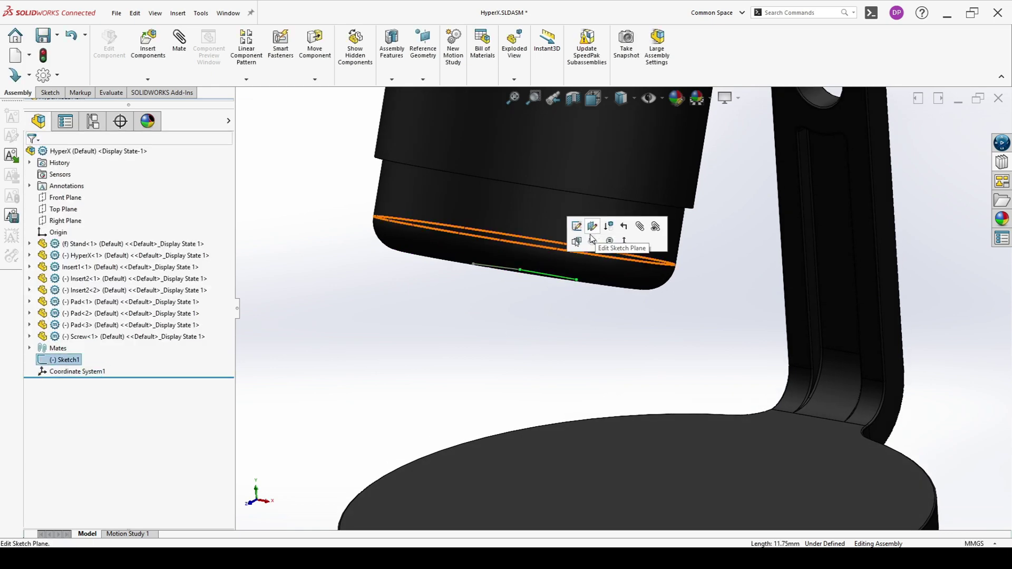
{"action": "scroll", "coordinate": [538, 350], "scroll_direction": "up", "scroll_amount": 4}
{"action": "middle_click_drag", "start_coordinate": [515, 316], "coordinate": [528, 282]}
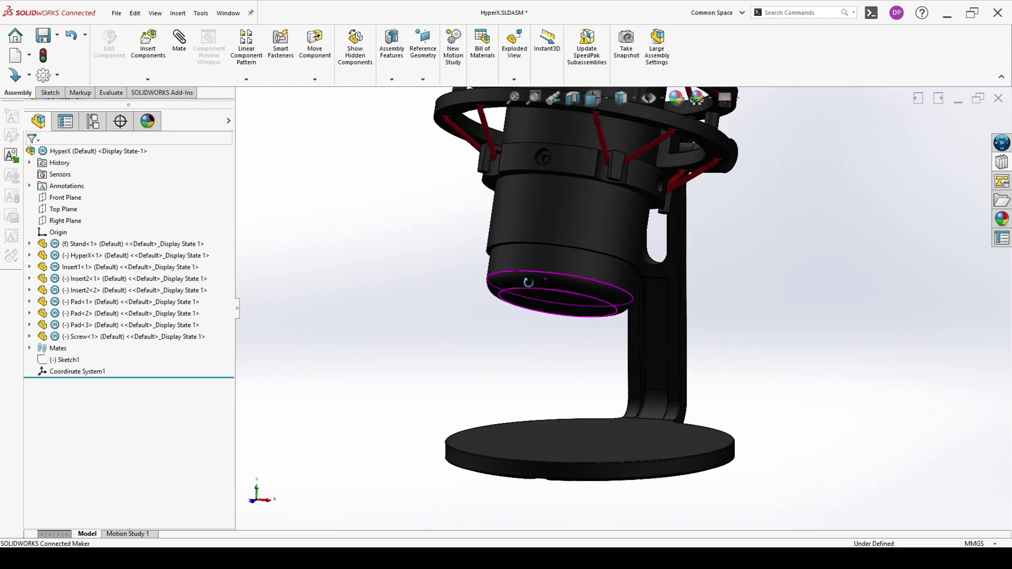
{"action": "left_click", "coordinate": [157, 14]}
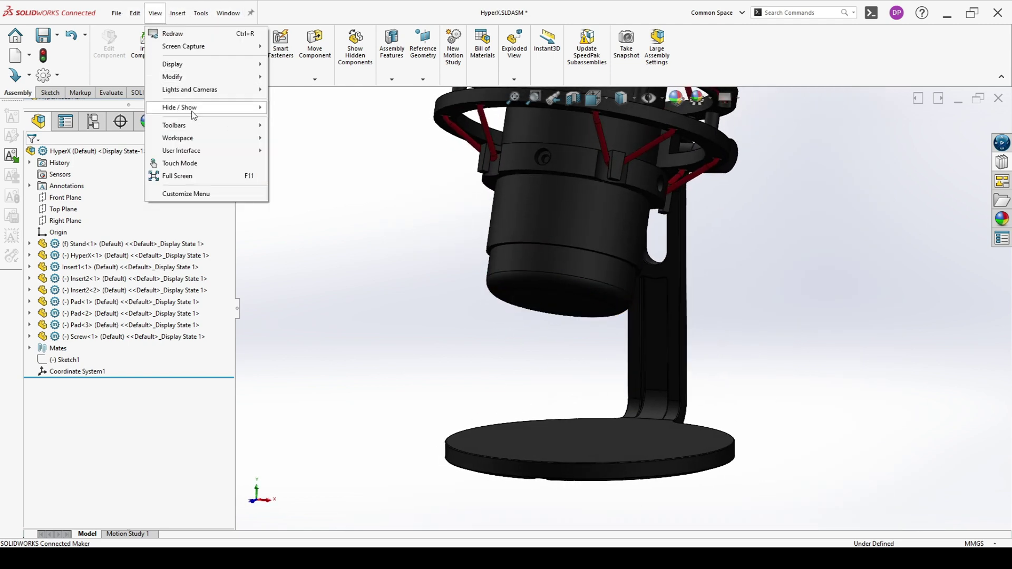
{"action": "mouse_move", "coordinate": [236, 111]}
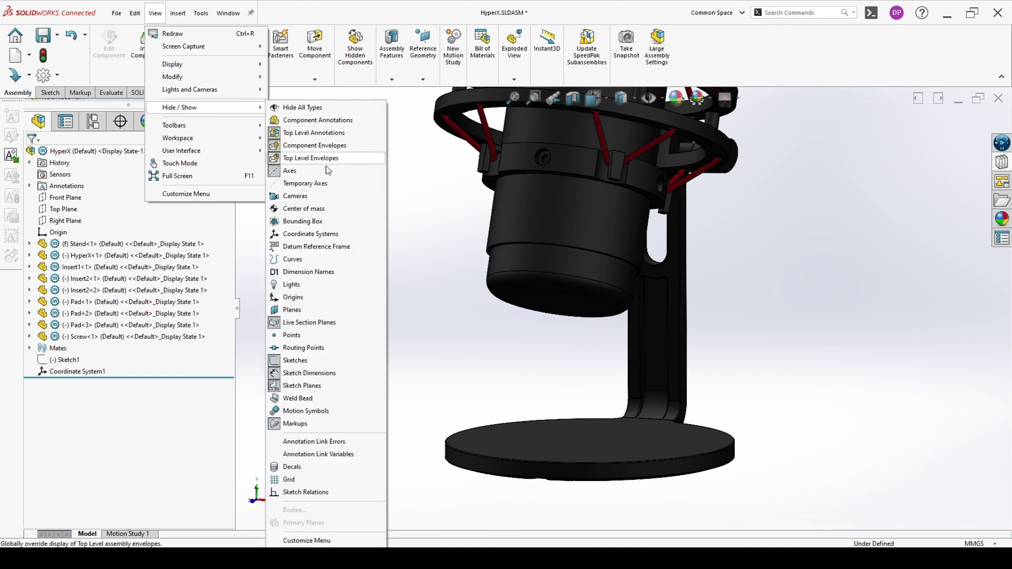
{"action": "left_click", "coordinate": [285, 234]}
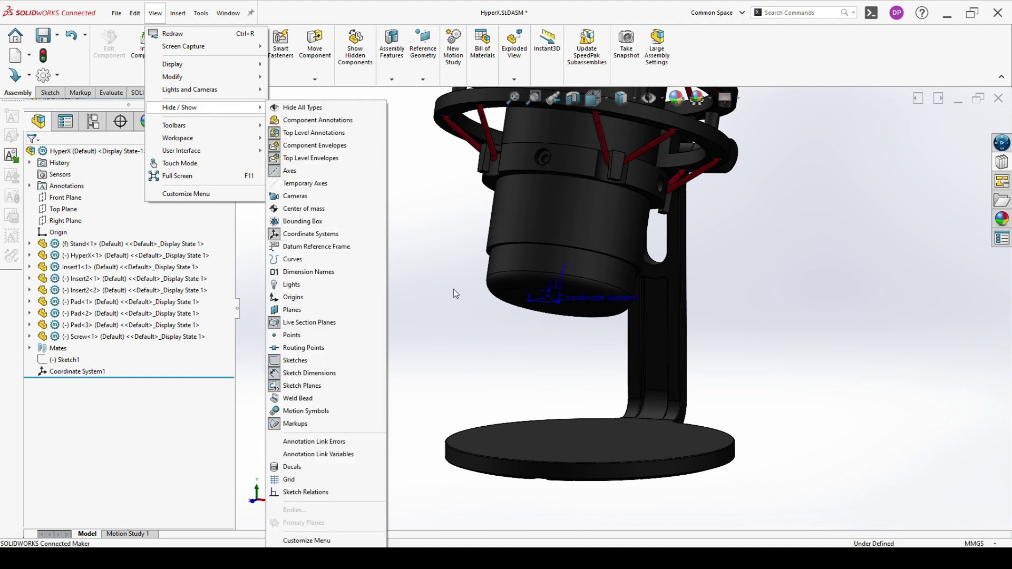
{"action": "middle_click_drag", "start_coordinate": [458, 297], "coordinate": [444, 313]}
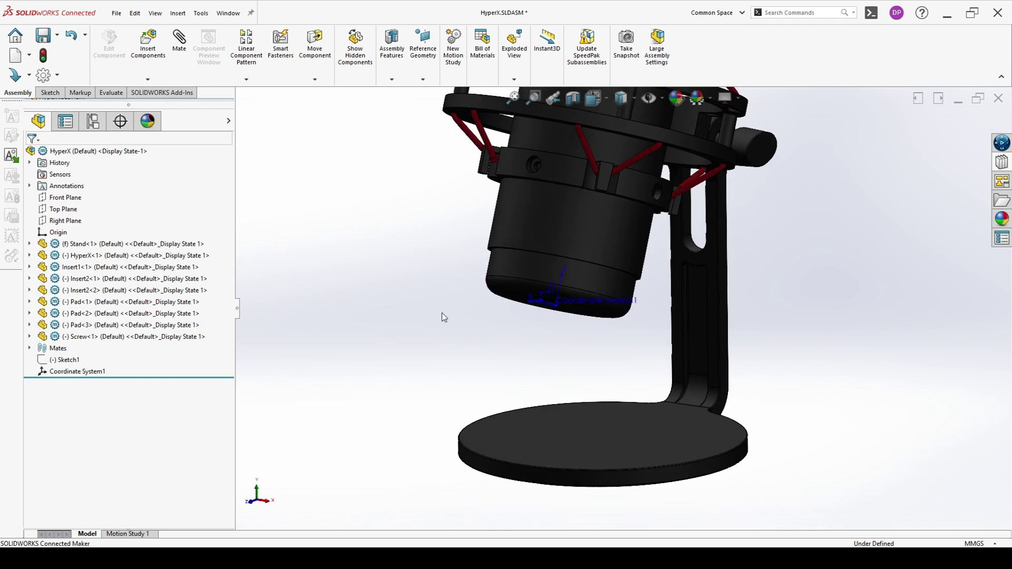
{"action": "key", "text": "f"}
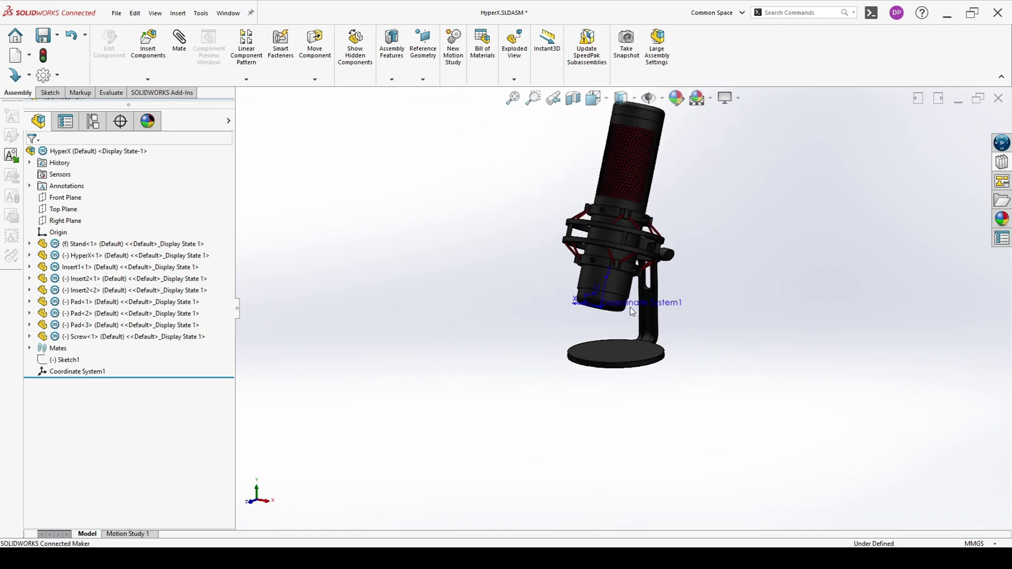
{"action": "scroll", "coordinate": [653, 216], "scroll_direction": "down", "scroll_amount": 2}
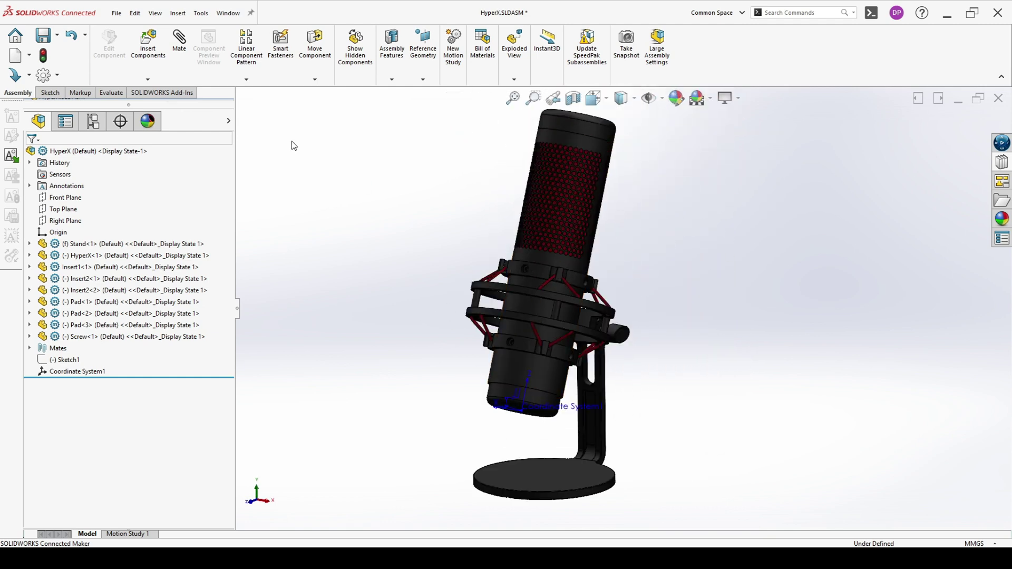
Evaluate the assembly's mass properties with coordinate values reported relative to Coordinate System1
{"action": "left_click", "coordinate": [111, 94]}
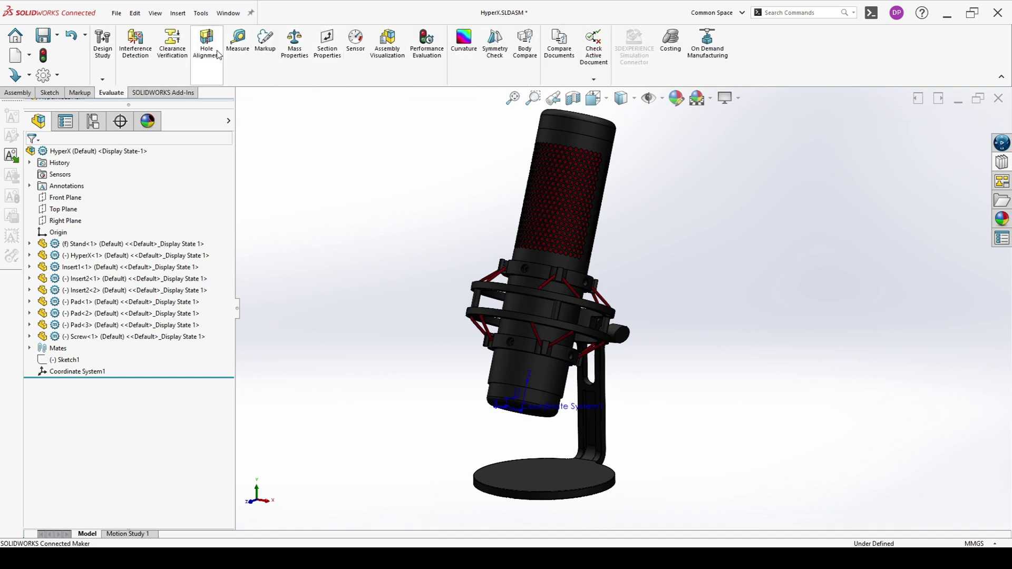
{"action": "left_click", "coordinate": [294, 47]}
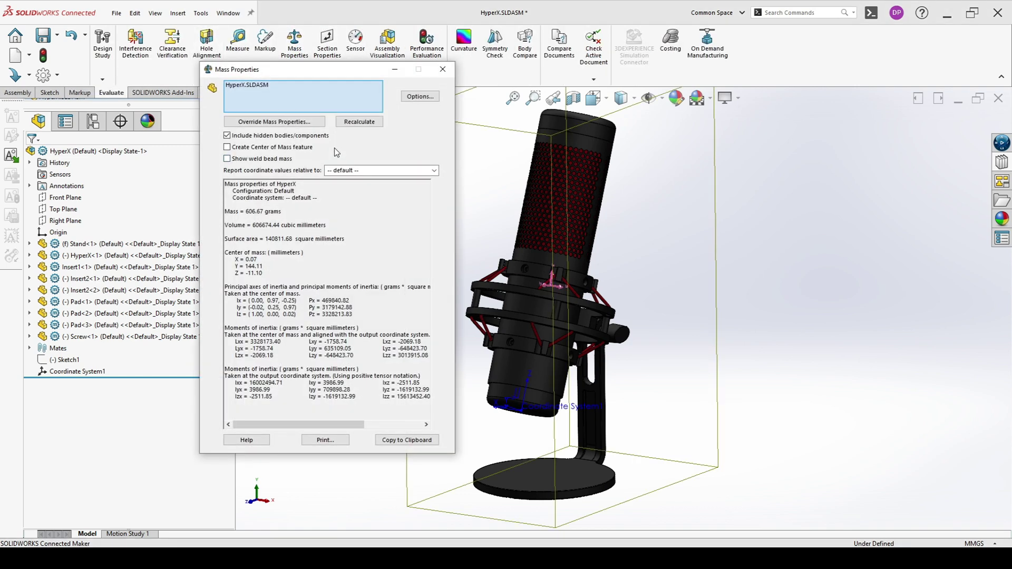
{"action": "left_click_drag", "start_coordinate": [339, 74], "coordinate": [306, 84]}
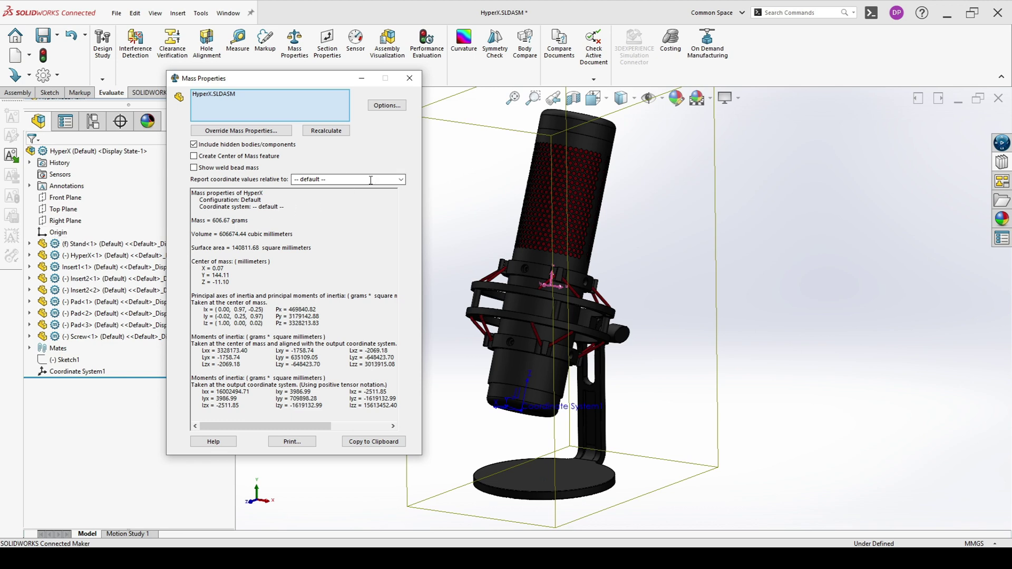
{"action": "left_click", "coordinate": [402, 180]}
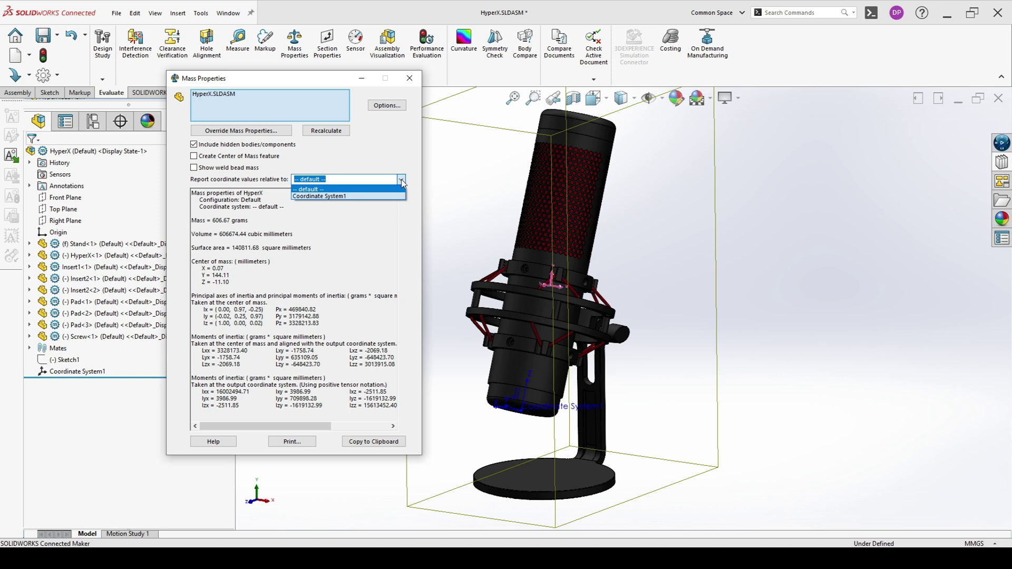
{"action": "left_click", "coordinate": [337, 196]}
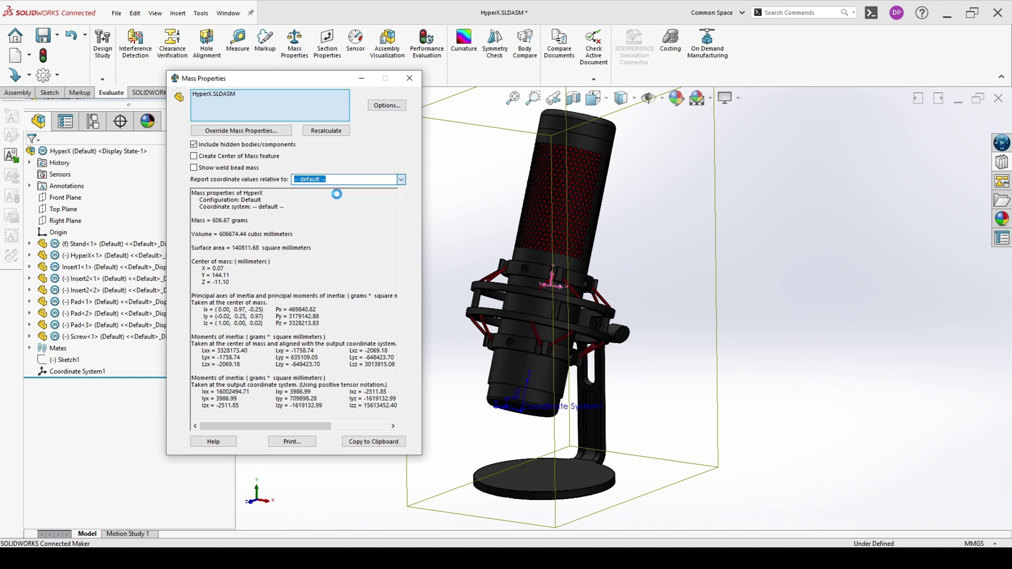
{"action": "left_click_drag", "start_coordinate": [333, 84], "coordinate": [366, 74]}
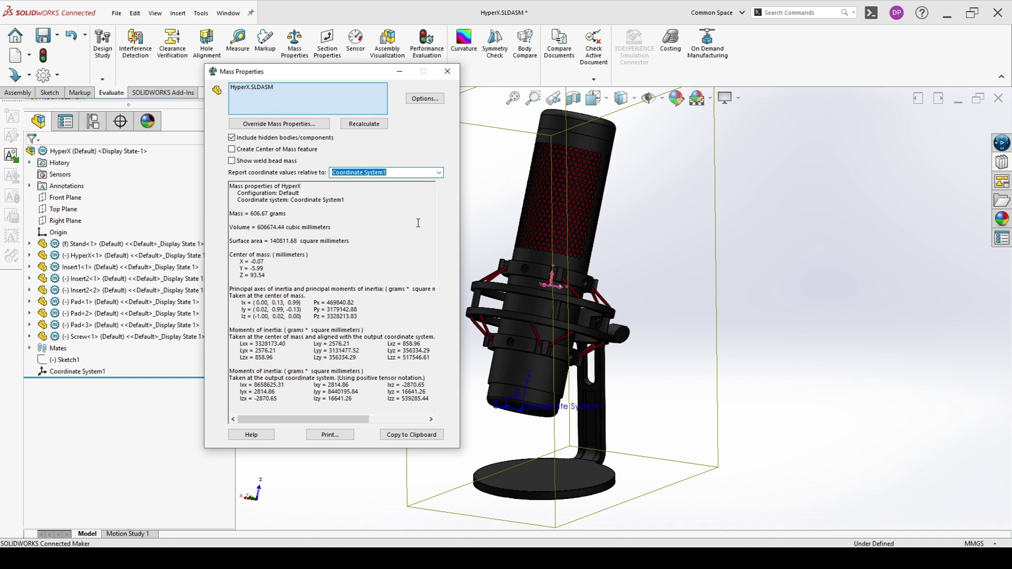
{"action": "left_click", "coordinate": [447, 71]}
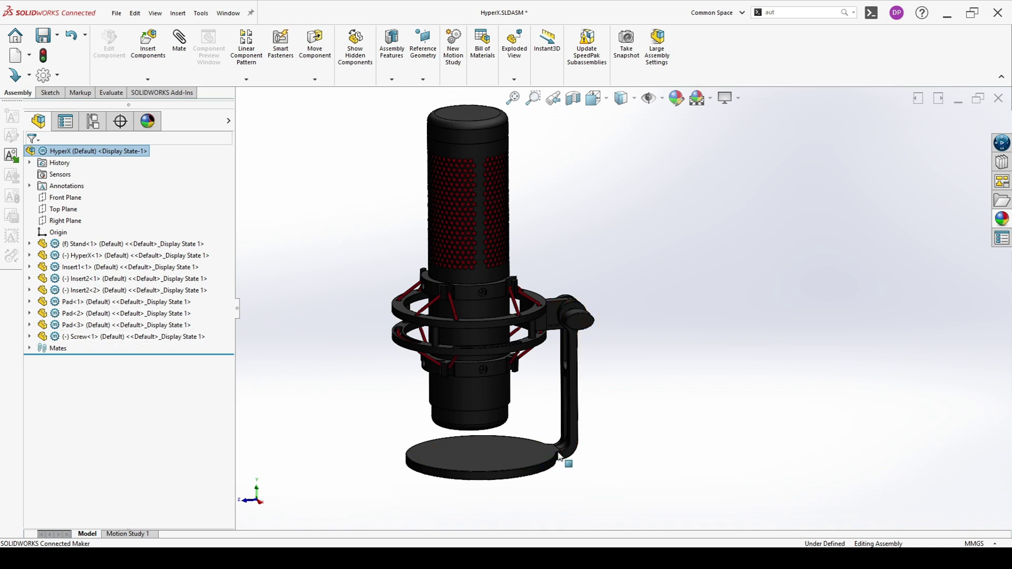
Replace the Stand component with Tripod-Adapter.SLDPRT, matching the configuration by name and re-attaching the mates
{"action": "left_click", "coordinate": [496, 454]}
{"action": "left_click", "coordinate": [670, 490]}
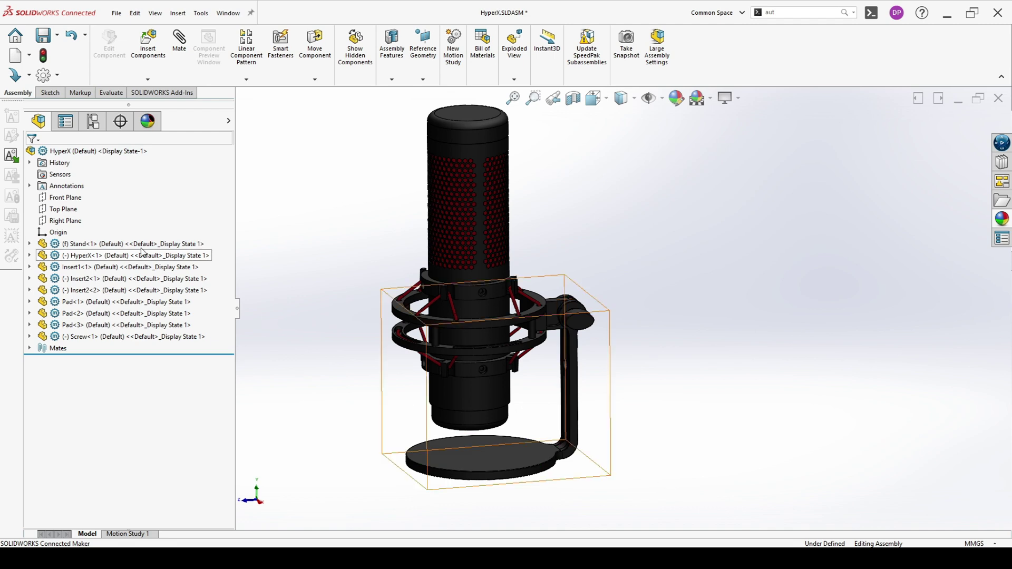
{"action": "left_click", "coordinate": [92, 244]}
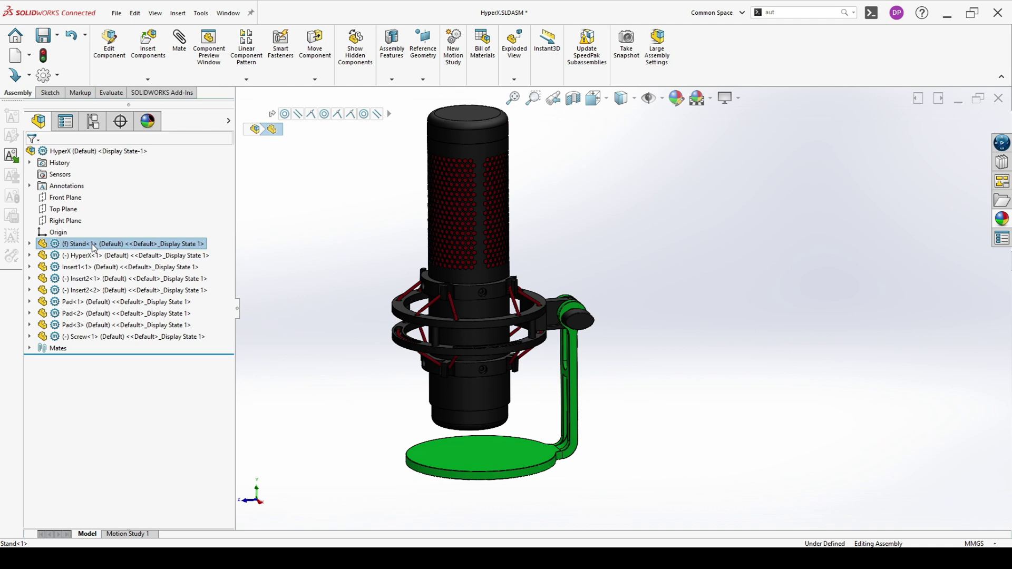
{"action": "left_click", "coordinate": [117, 15]}
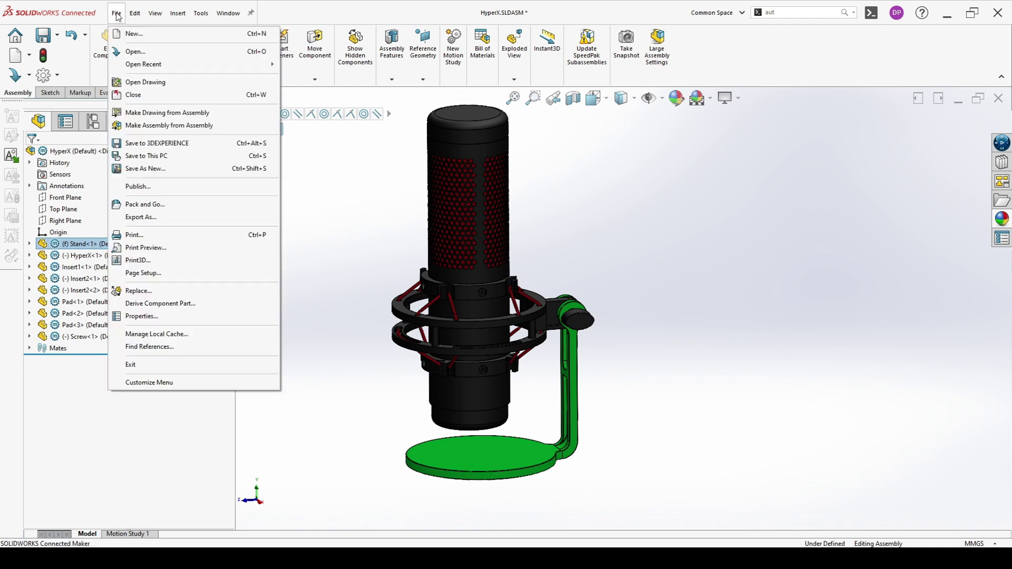
{"action": "left_click", "coordinate": [135, 292]}
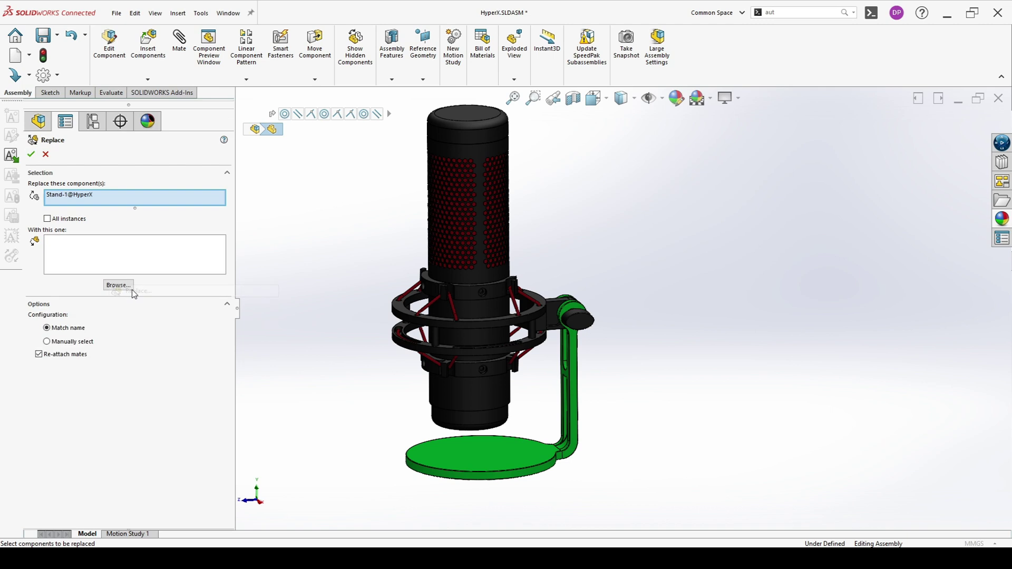
{"action": "left_click", "coordinate": [118, 285]}
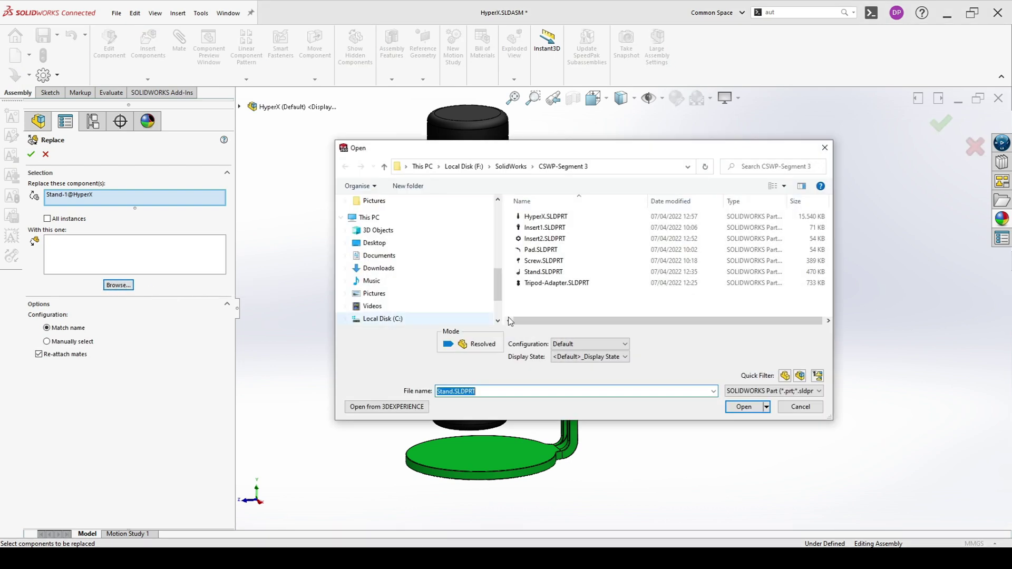
{"action": "left_click", "coordinate": [549, 284]}
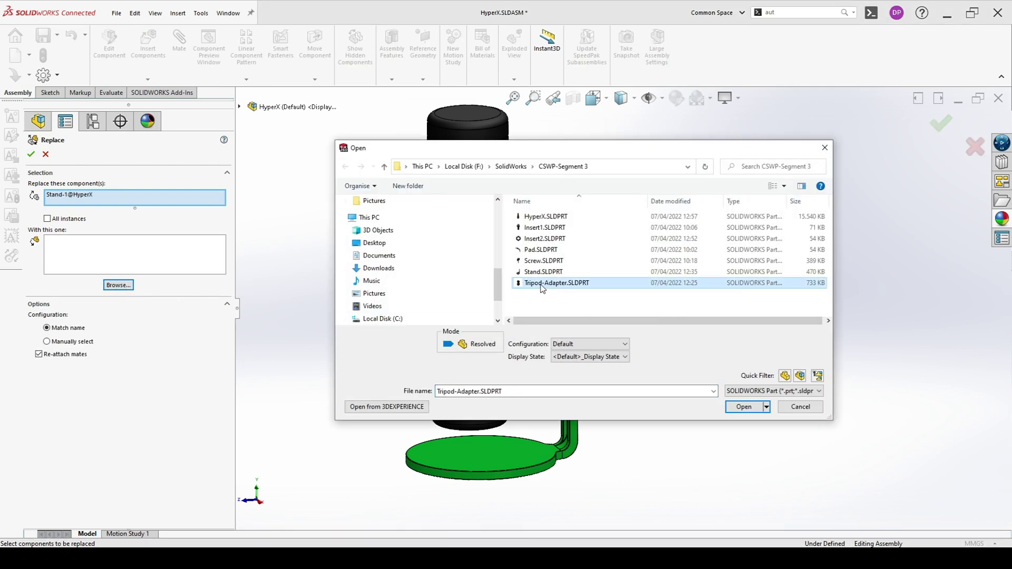
{"action": "double_click", "coordinate": [537, 289]}
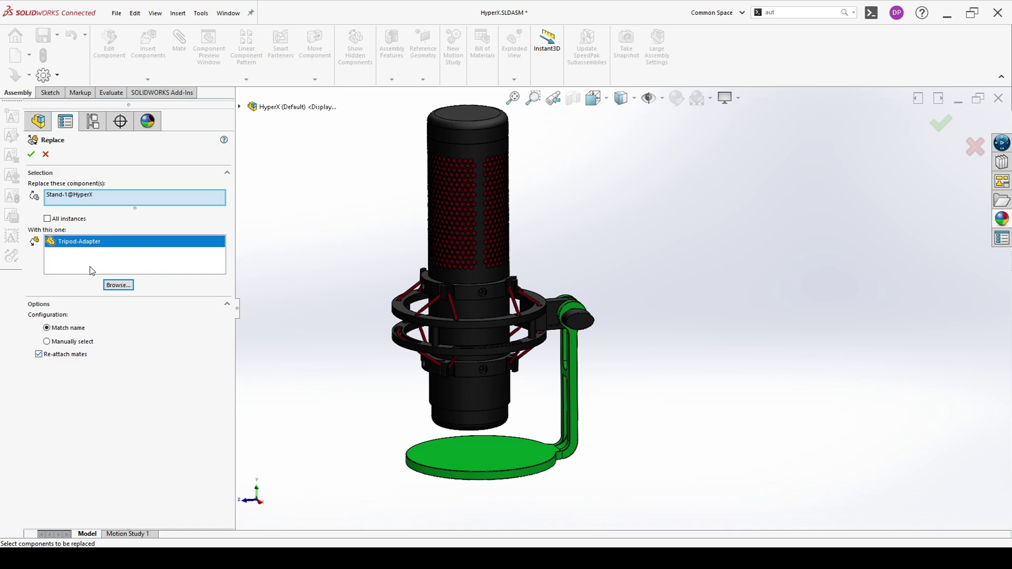
{"action": "left_click", "coordinate": [31, 155]}
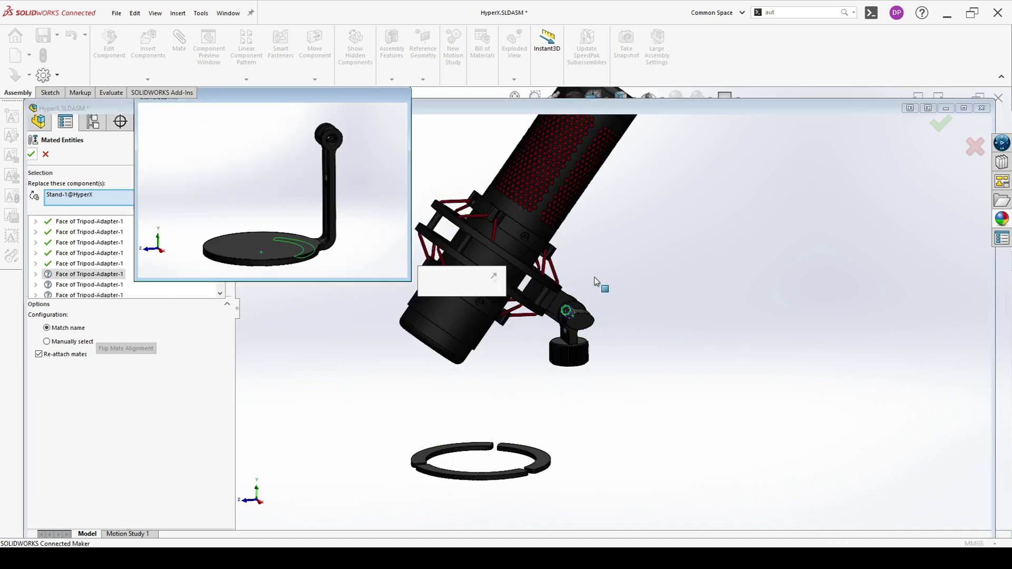
Delete the mates with missing entities that linked the three pads to the replaced stand
{"action": "scroll", "coordinate": [585, 311], "scroll_direction": "down", "scroll_amount": 3}
{"action": "scroll", "coordinate": [586, 322], "scroll_direction": "up", "scroll_amount": 3}
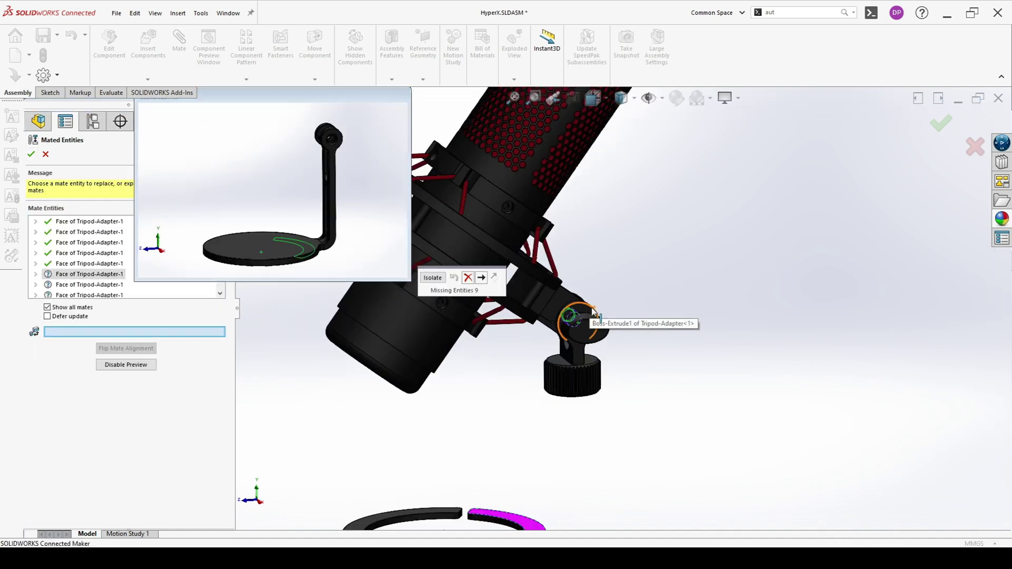
{"action": "scroll", "coordinate": [580, 409], "scroll_direction": "down", "scroll_amount": 3}
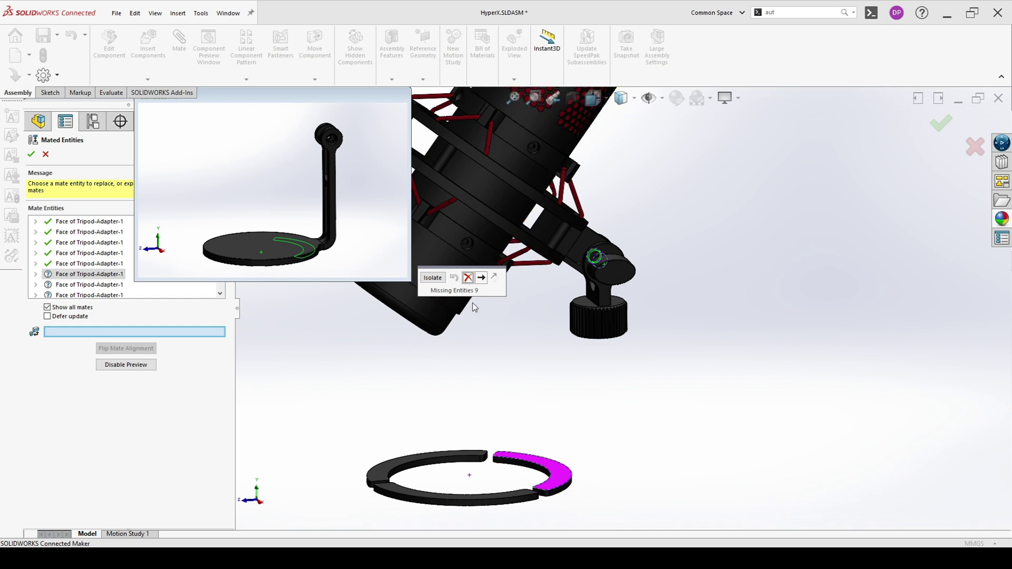
{"action": "left_click", "coordinate": [467, 278]}
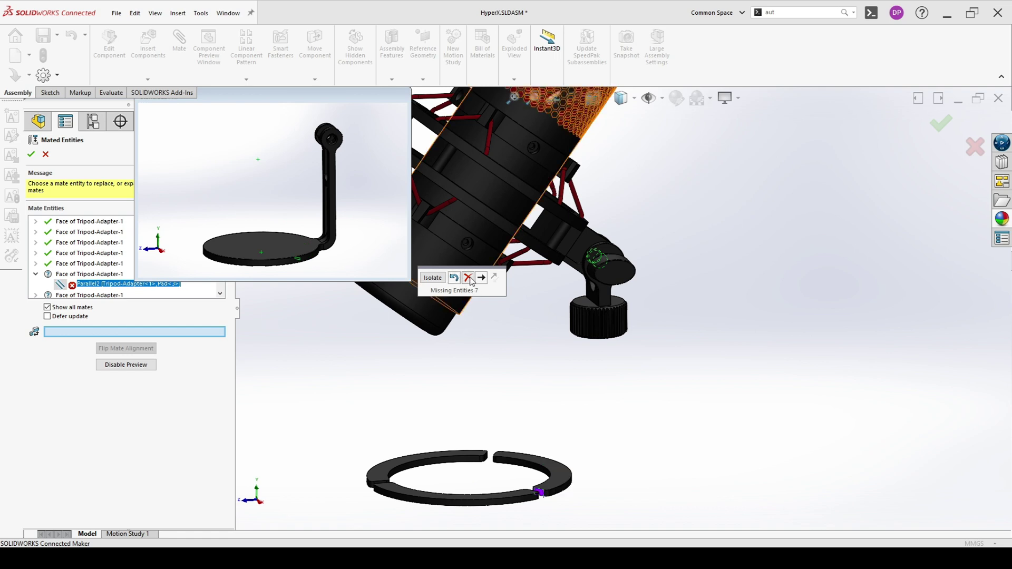
{"action": "left_click", "coordinate": [468, 279]}
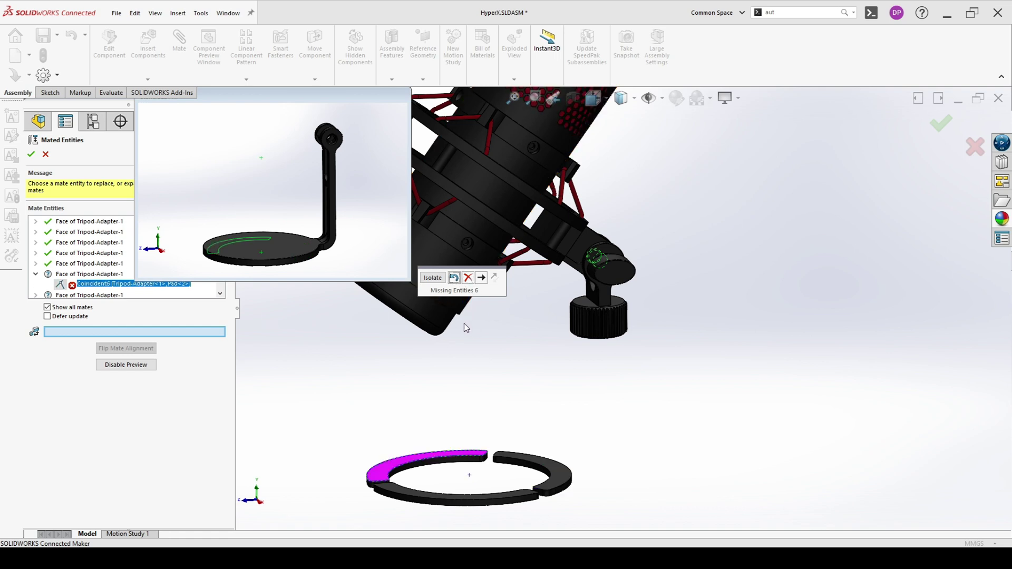
{"action": "left_click", "coordinate": [468, 279]}
{"action": "left_click", "coordinate": [468, 278]}
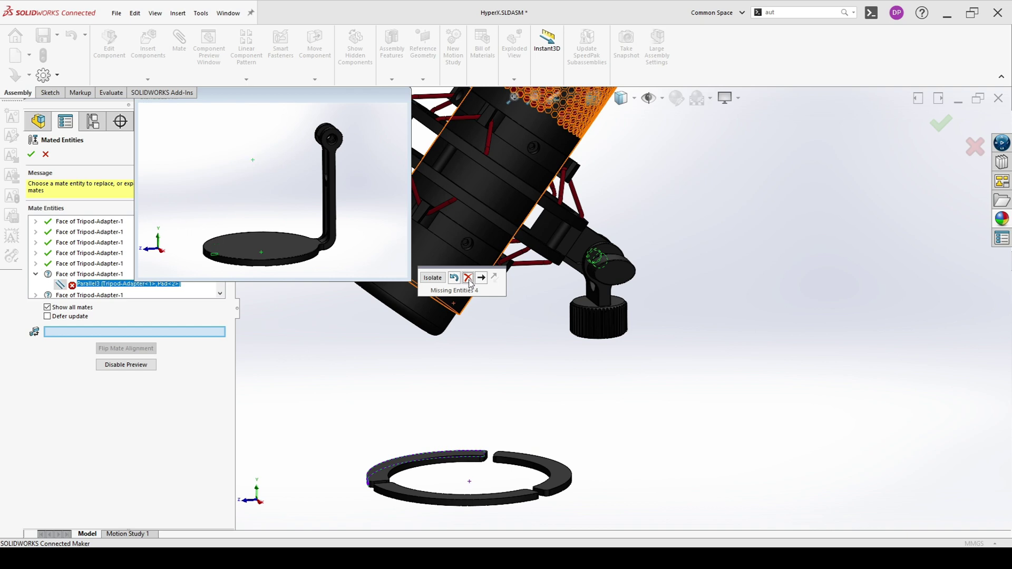
{"action": "left_click", "coordinate": [468, 278]}
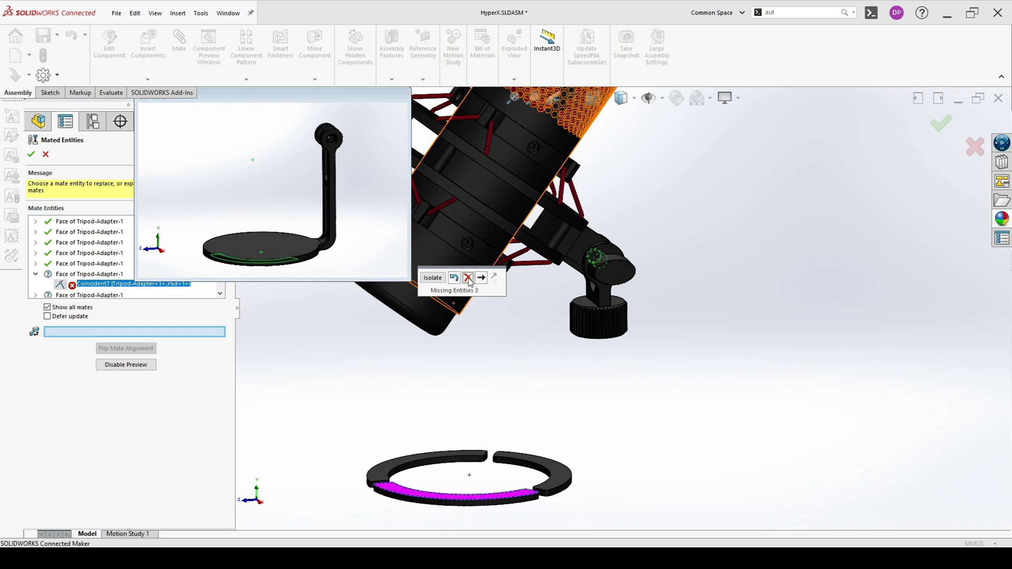
{"action": "left_click", "coordinate": [468, 278]}
{"action": "left_click", "coordinate": [468, 278]}
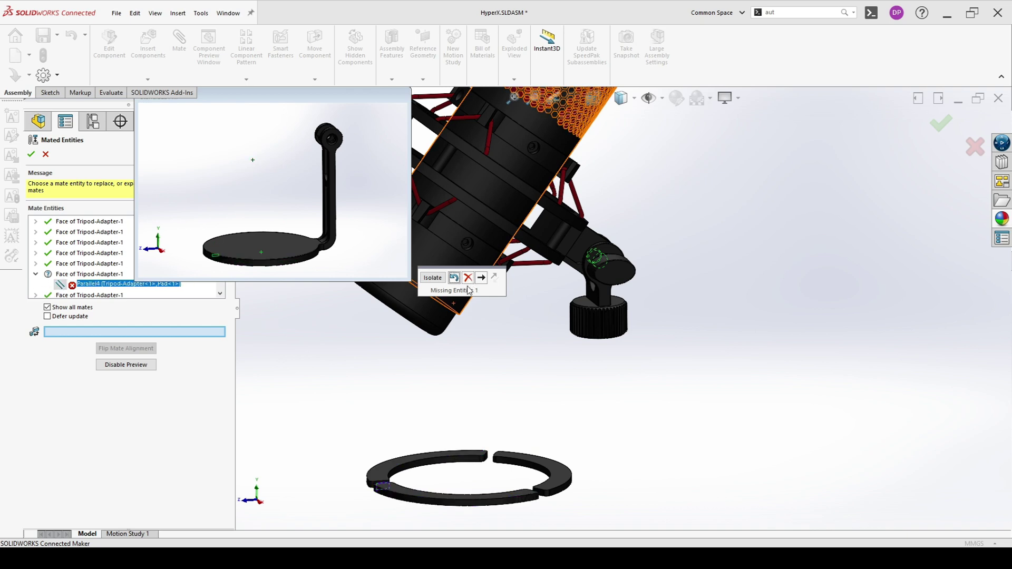
{"action": "left_click", "coordinate": [468, 278]}
{"action": "scroll", "coordinate": [645, 287], "scroll_direction": "up", "scroll_amount": 2}
{"action": "scroll", "coordinate": [657, 282], "scroll_direction": "down", "scroll_amount": 4}
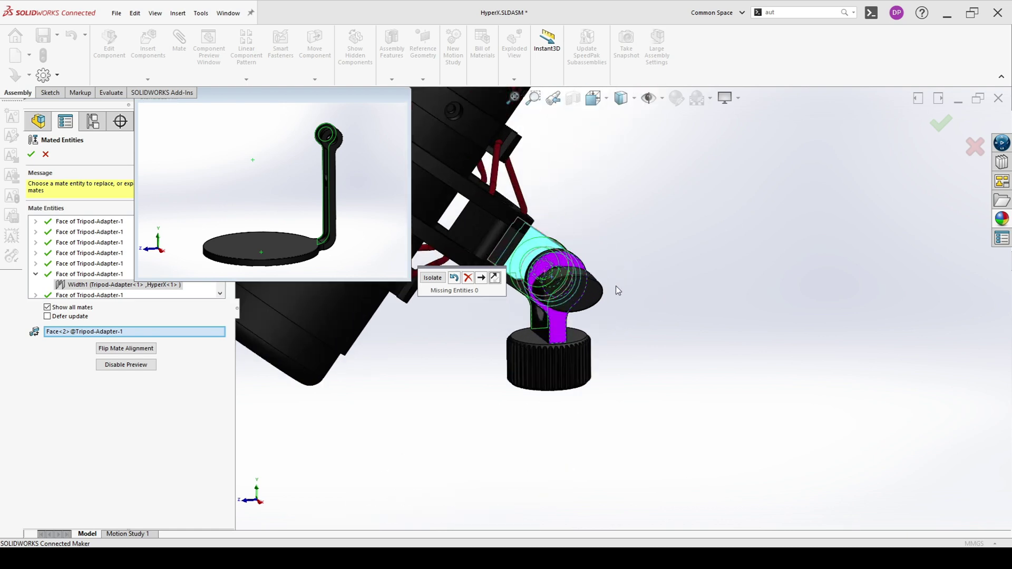
{"action": "scroll", "coordinate": [588, 278], "scroll_direction": "up", "scroll_amount": 3}
{"action": "scroll", "coordinate": [588, 281], "scroll_direction": "down", "scroll_amount": 5}
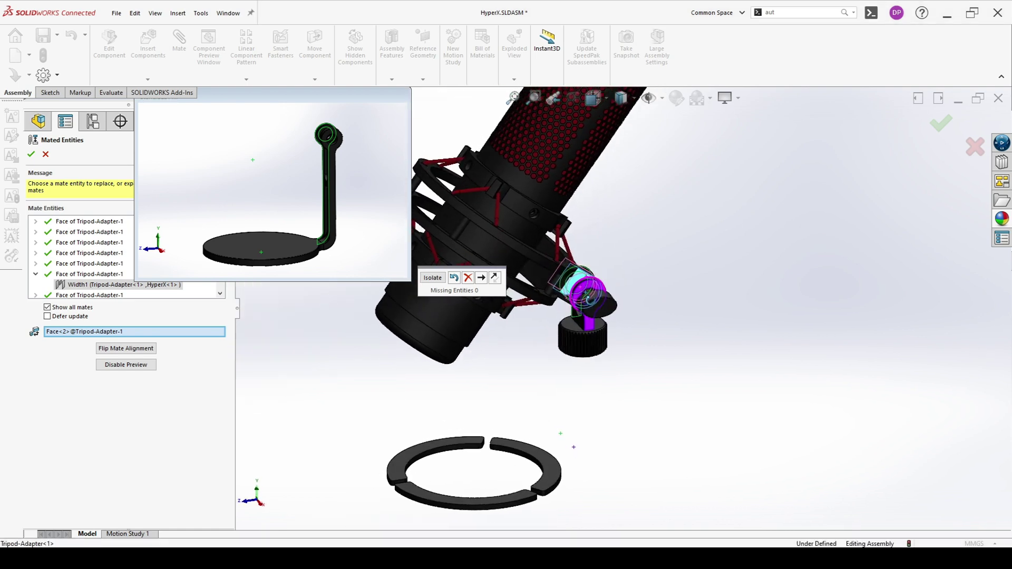
Check the remaining mate entities re-attached to the tripod adapter, including the Width mate, and accept the replacements
{"action": "middle_click_drag", "start_coordinate": [598, 297], "coordinate": [527, 316]}
{"action": "left_click", "coordinate": [481, 279]}
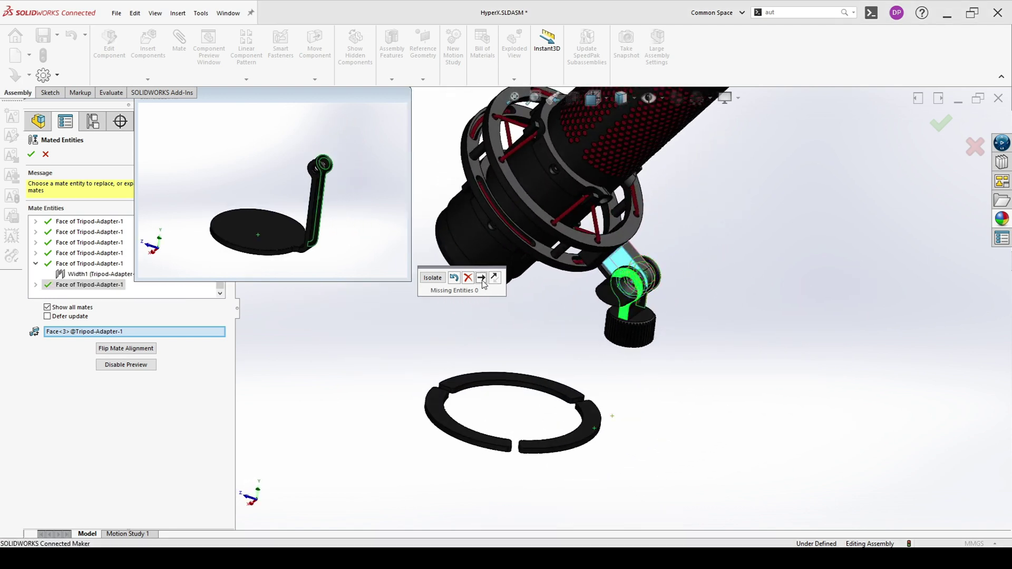
{"action": "left_click", "coordinate": [481, 278]}
{"action": "left_click", "coordinate": [495, 278]}
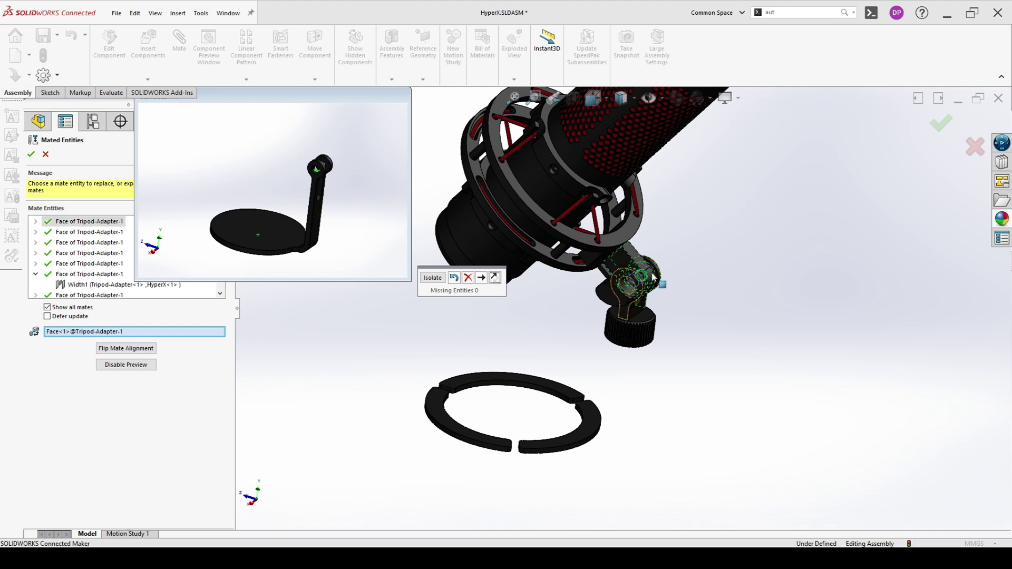
{"action": "left_click", "coordinate": [268, 100]}
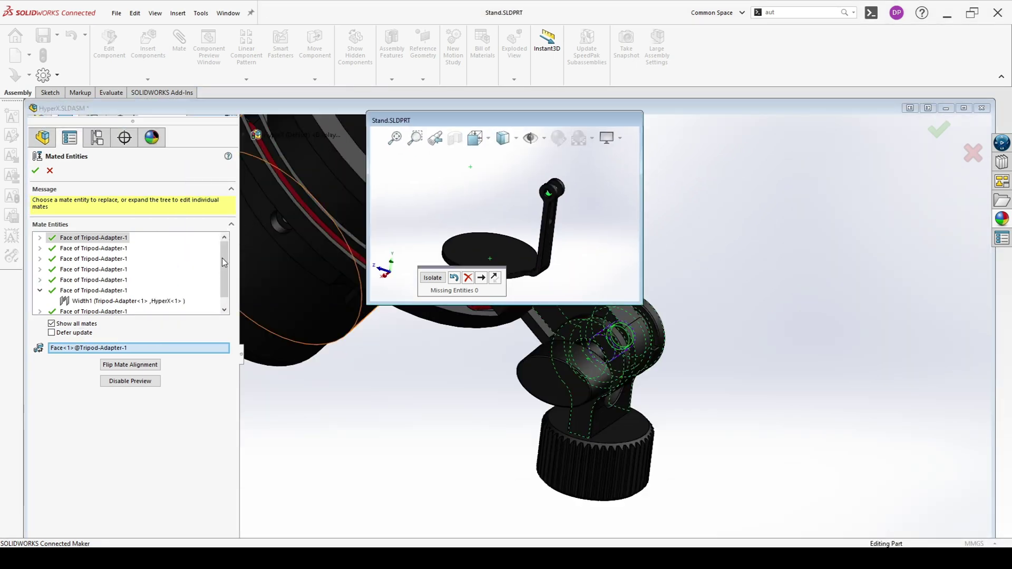
{"action": "left_click_drag", "start_coordinate": [223, 258], "coordinate": [223, 299]}
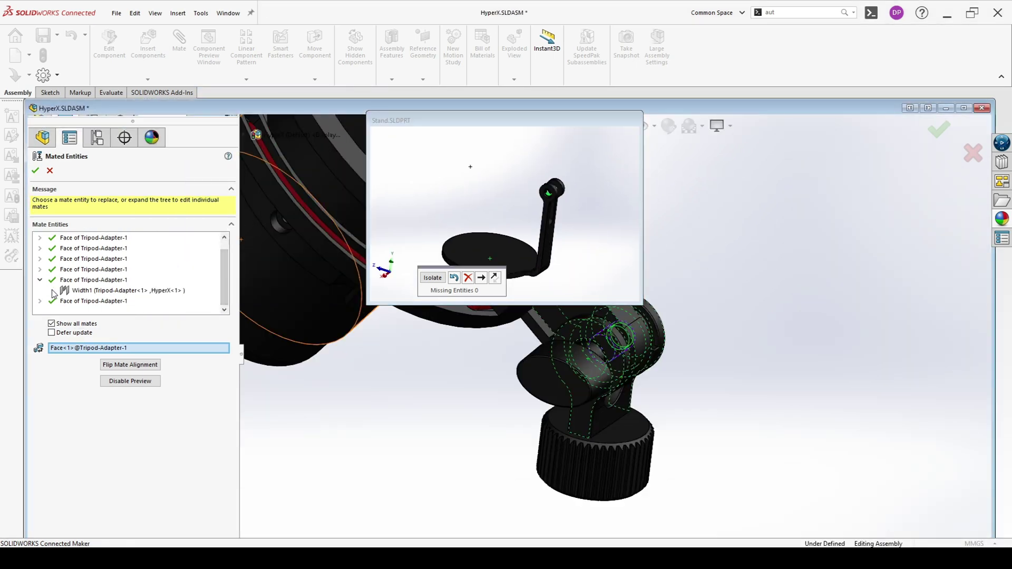
{"action": "left_click", "coordinate": [36, 170]}
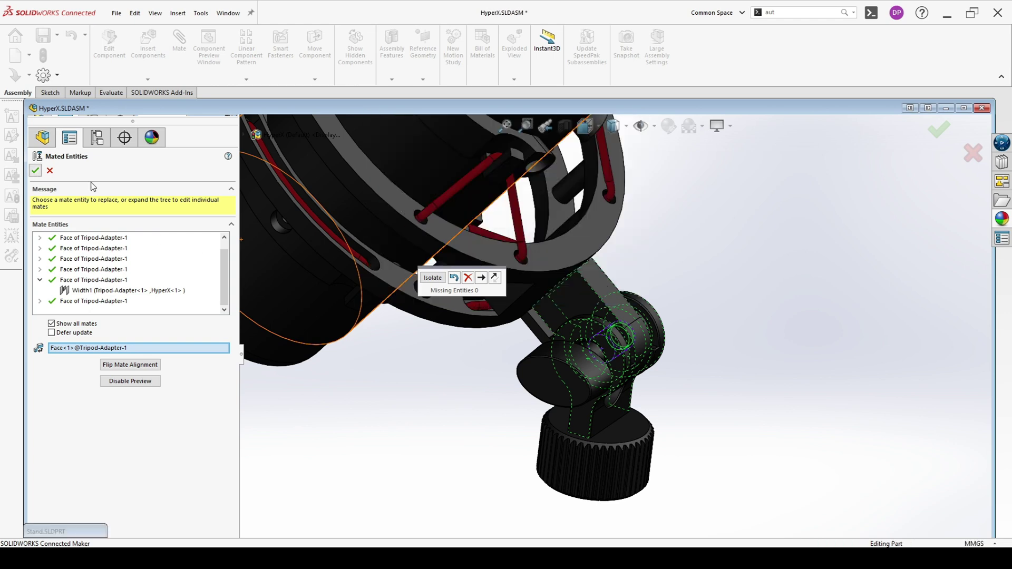
{"action": "scroll", "coordinate": [649, 328], "scroll_direction": "up", "scroll_amount": 6}
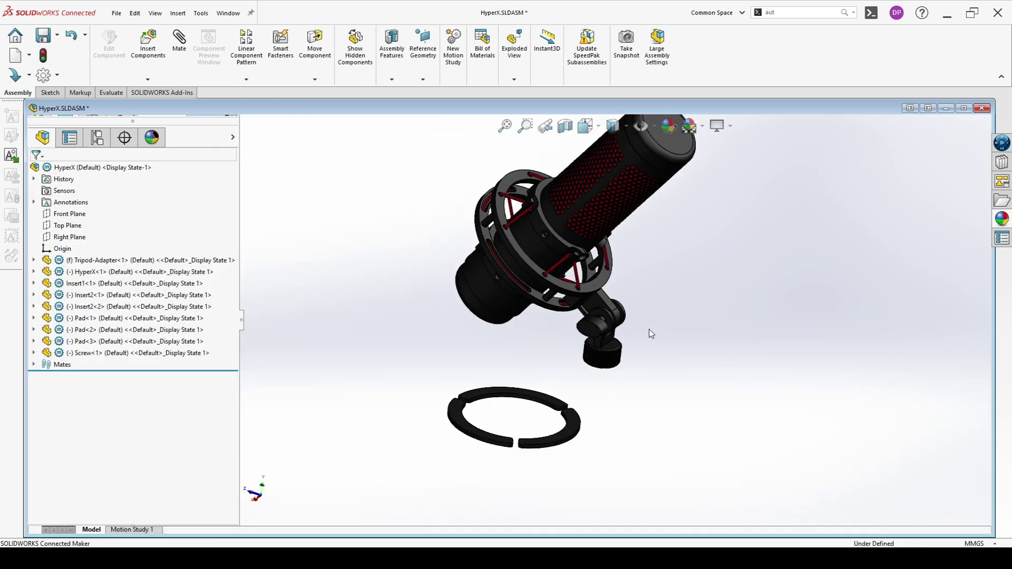
{"action": "left_click", "coordinate": [964, 108]}
Suppress the three loose pad components, Pad<3>, Pad<1> and Pad<2>, below the microphone
{"action": "scroll", "coordinate": [663, 318], "scroll_direction": "down", "scroll_amount": 2}
{"action": "middle_click_drag", "start_coordinate": [658, 321], "coordinate": [612, 311]}
{"action": "left_click", "coordinate": [599, 441]}
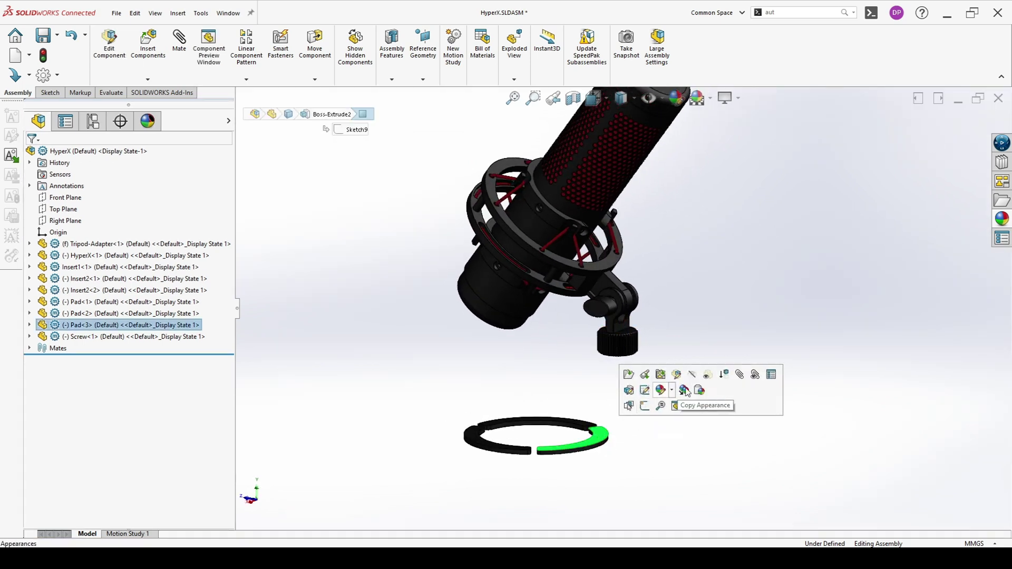
{"action": "left_click", "coordinate": [715, 374]}
{"action": "scroll", "coordinate": [565, 428], "scroll_direction": "down", "scroll_amount": 3}
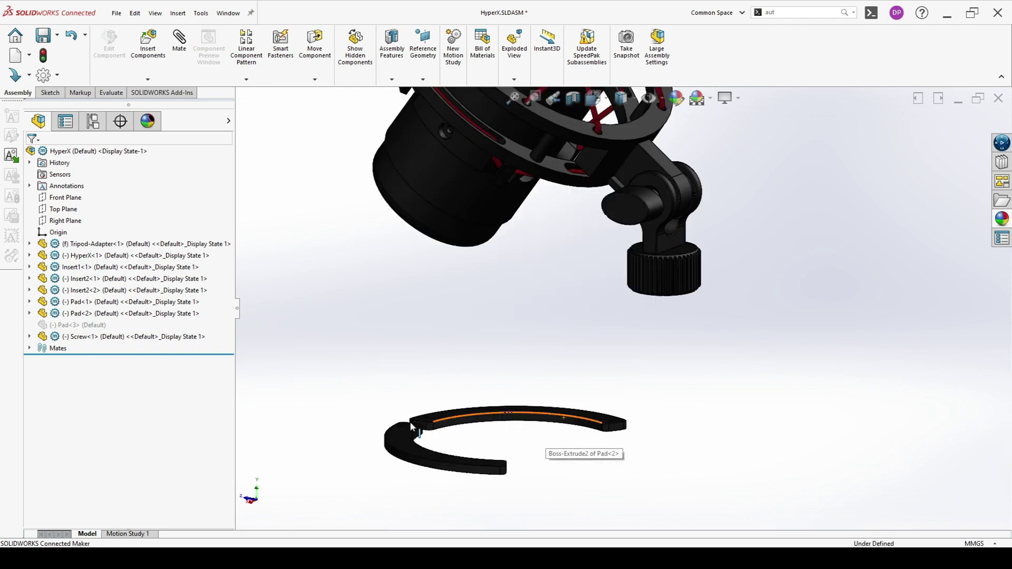
{"action": "left_click", "coordinate": [407, 436]}
{"action": "left_click", "coordinate": [528, 377]}
{"action": "left_click", "coordinate": [529, 379]}
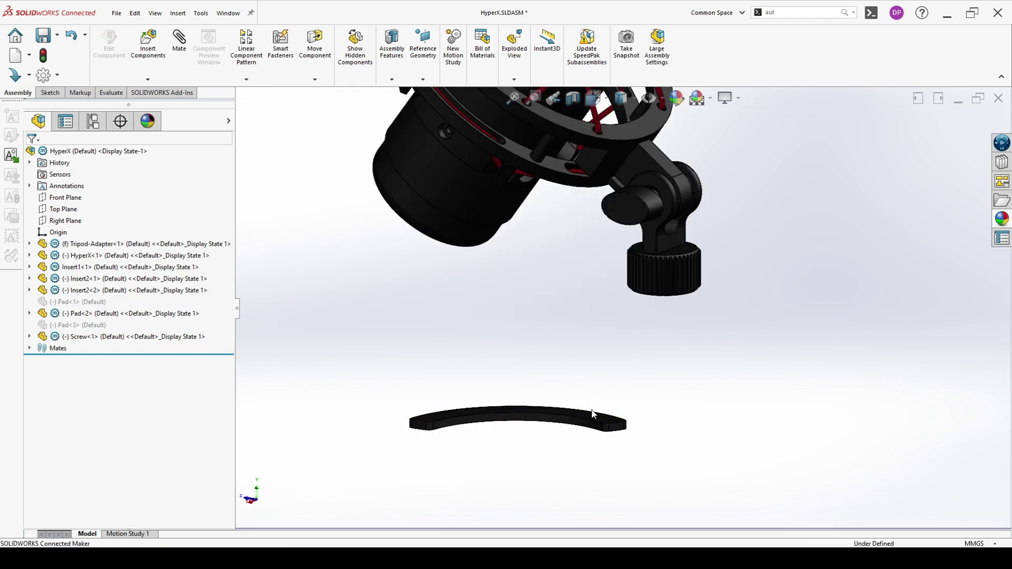
{"action": "left_click", "coordinate": [598, 418]}
{"action": "left_click", "coordinate": [723, 352]}
{"action": "middle_click_drag", "start_coordinate": [726, 353], "coordinate": [623, 325]}
{"action": "middle_click_drag", "start_coordinate": [624, 326], "coordinate": [644, 318]}
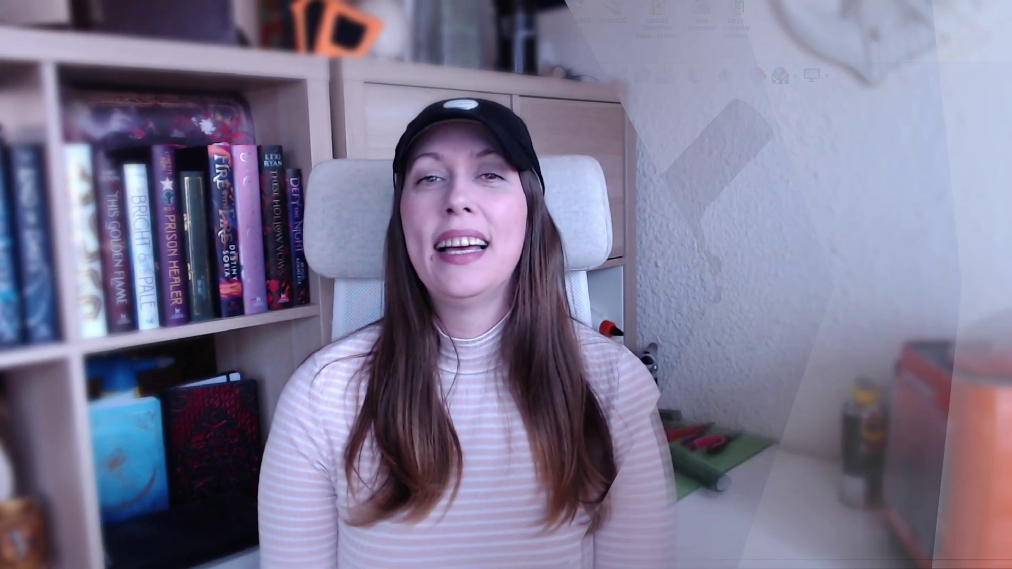